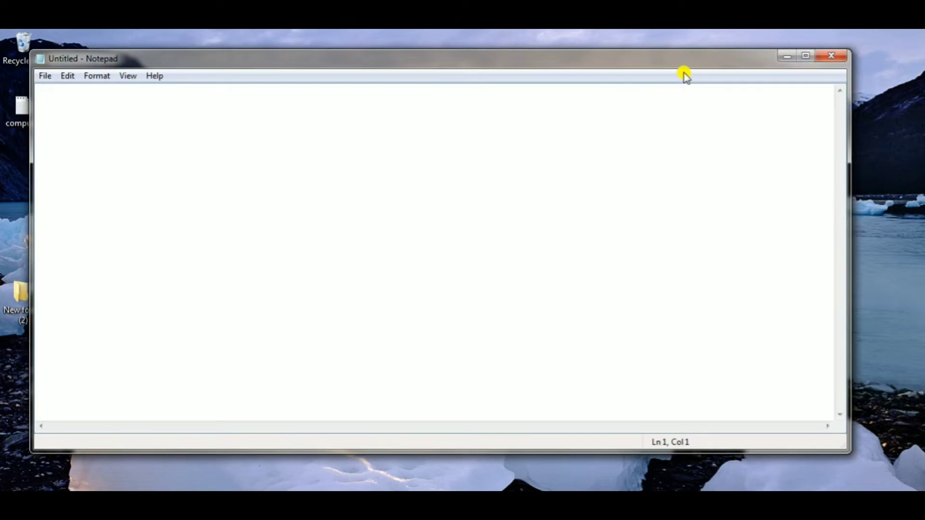
- Move the blank Notepad window, minimize it, restore it, and reposition it near the middle of the desktop
{"action": "left_click_drag", "start_coordinate": [692, 59], "coordinate": [622, 80]}
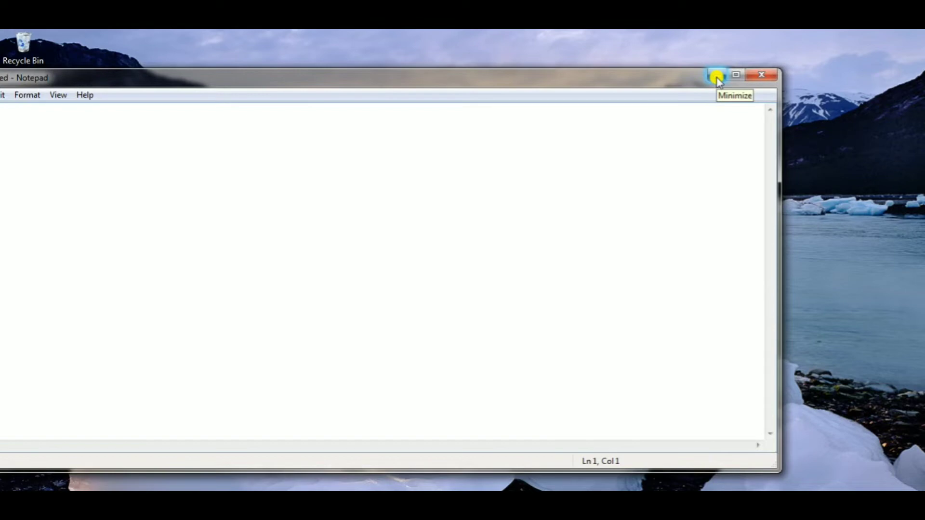
{"action": "left_click", "coordinate": [717, 76]}
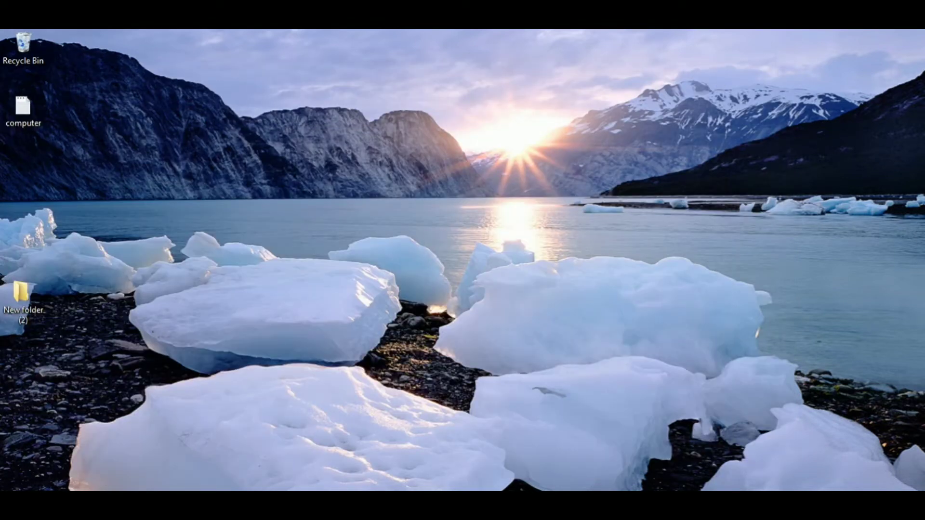
{"action": "mouse_move", "coordinate": [397, 517]}
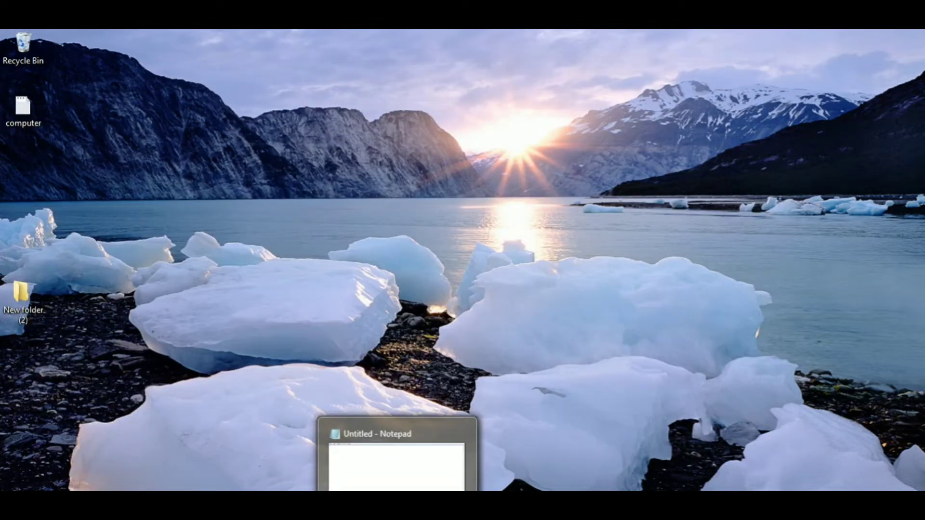
{"action": "left_click", "coordinate": [397, 518]}
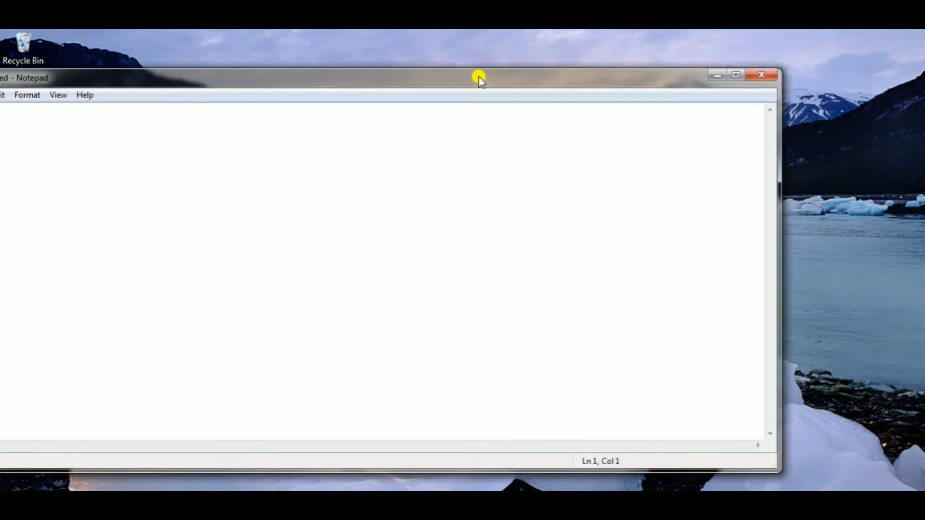
{"action": "left_click_drag", "start_coordinate": [467, 83], "coordinate": [555, 62]}
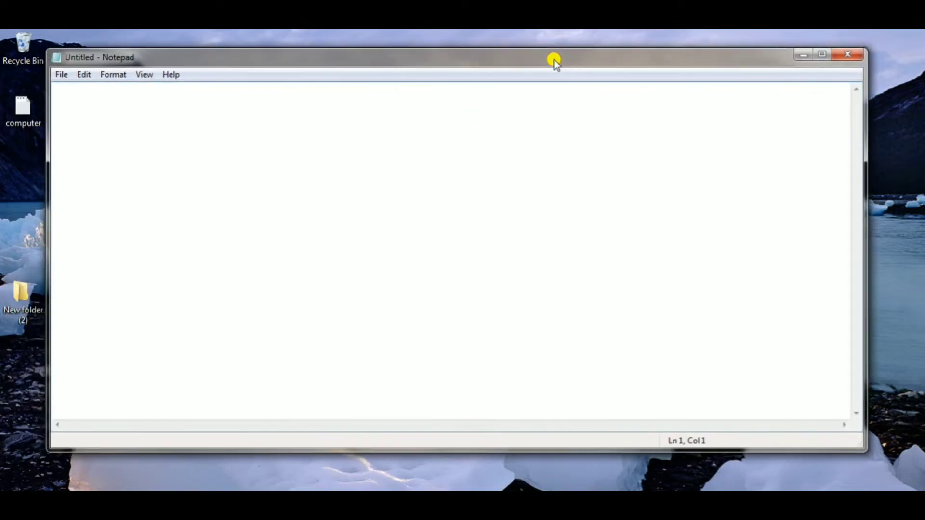
- Maximize the blank Notepad window, return it to a smaller floating size, and close it
{"action": "left_click", "coordinate": [821, 54]}
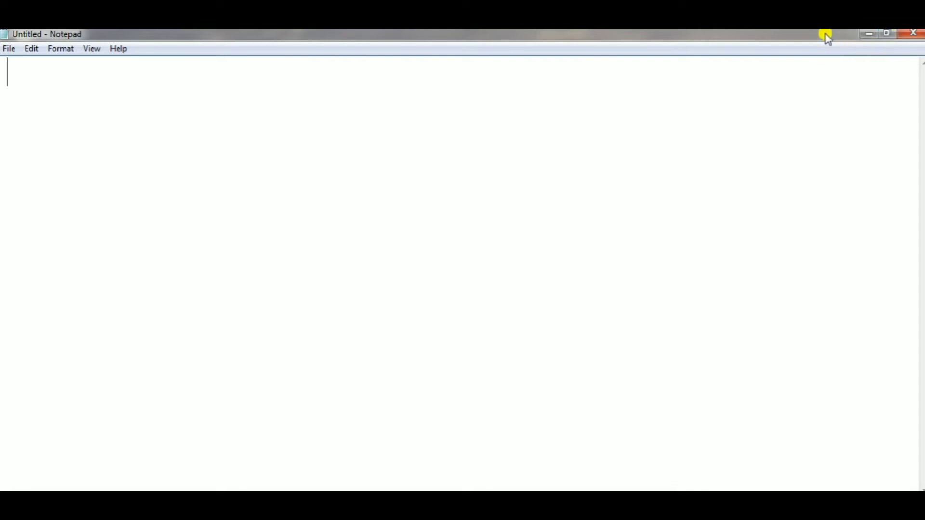
{"action": "left_click_drag", "start_coordinate": [826, 37], "coordinate": [694, 114]}
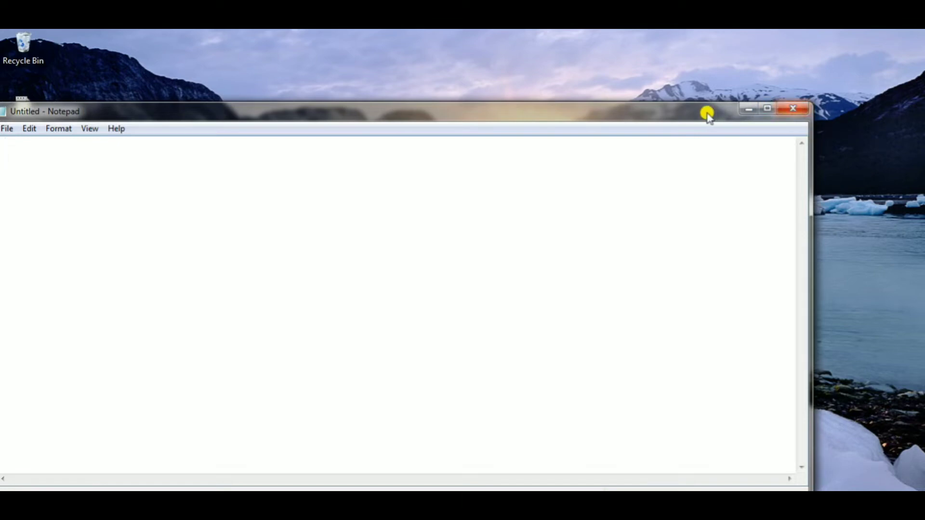
{"action": "left_click_drag", "start_coordinate": [707, 114], "coordinate": [738, 101]}
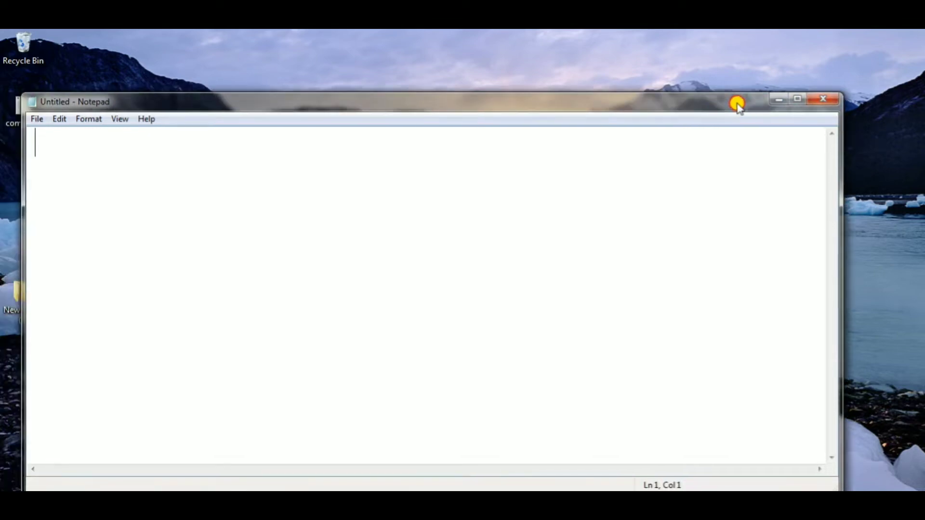
{"action": "left_click", "coordinate": [825, 98]}
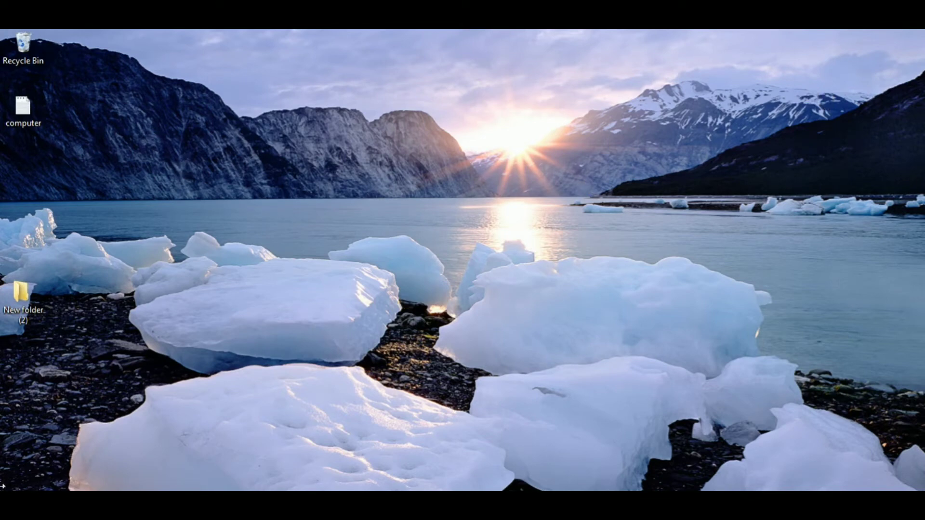
- Launch Notepad with a blank document and close it again
{"action": "key", "text": "super"}
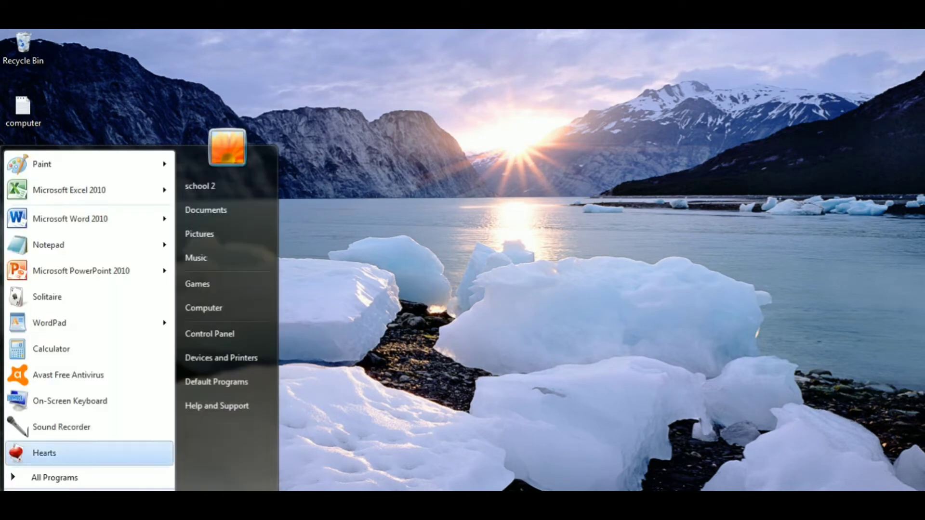
{"action": "left_click", "coordinate": [91, 246]}
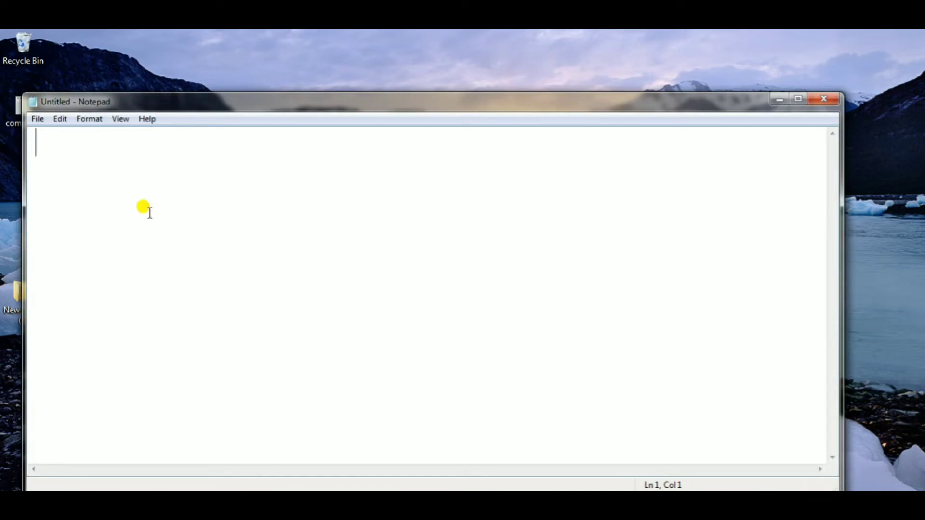
{"action": "left_click", "coordinate": [825, 99]}
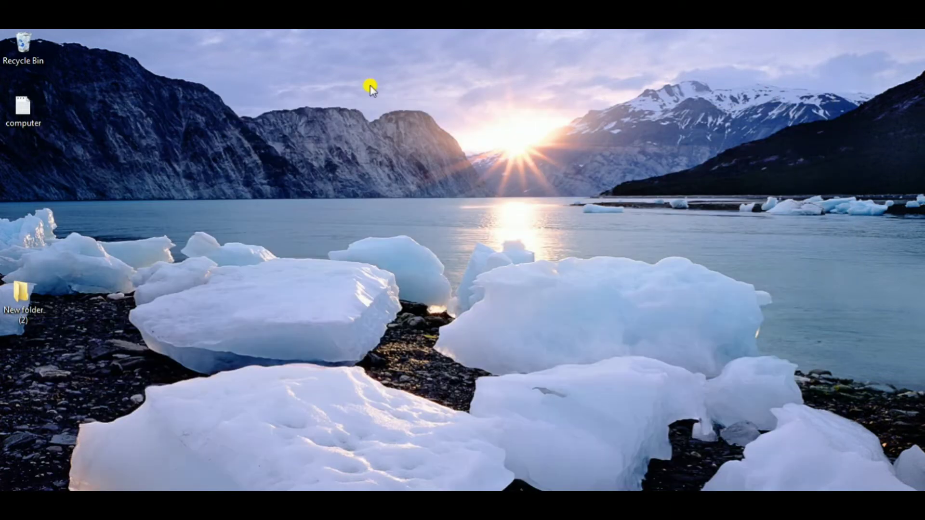
- Open the computer text file from the desktop and maximize its window
{"action": "double_click", "coordinate": [30, 112]}
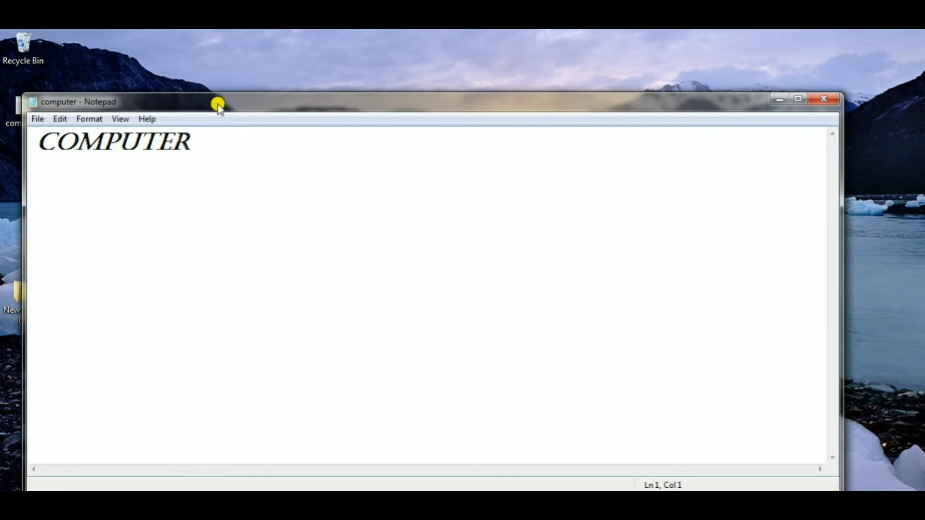
{"action": "double_click", "coordinate": [217, 105]}
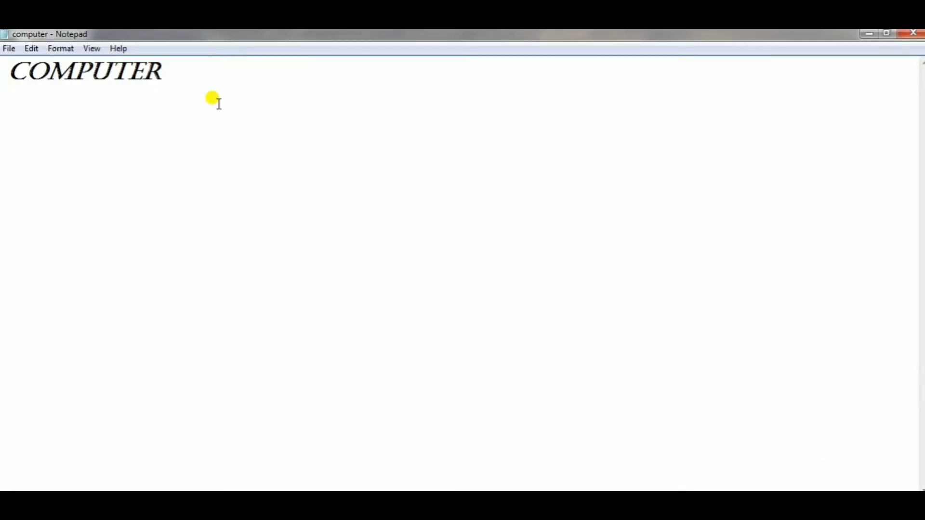
{"action": "left_click", "coordinate": [8, 49]}
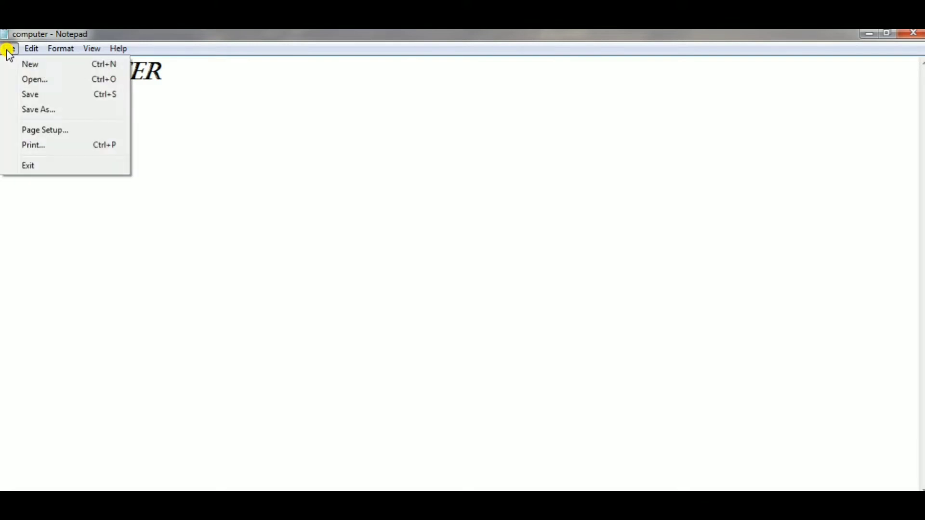
{"action": "mouse_move", "coordinate": [38, 53]}
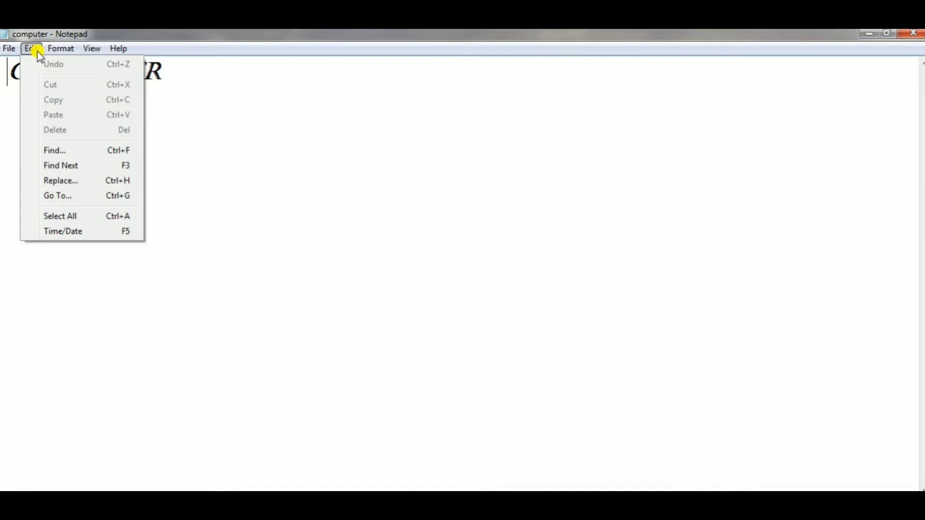
{"action": "mouse_move", "coordinate": [97, 52]}
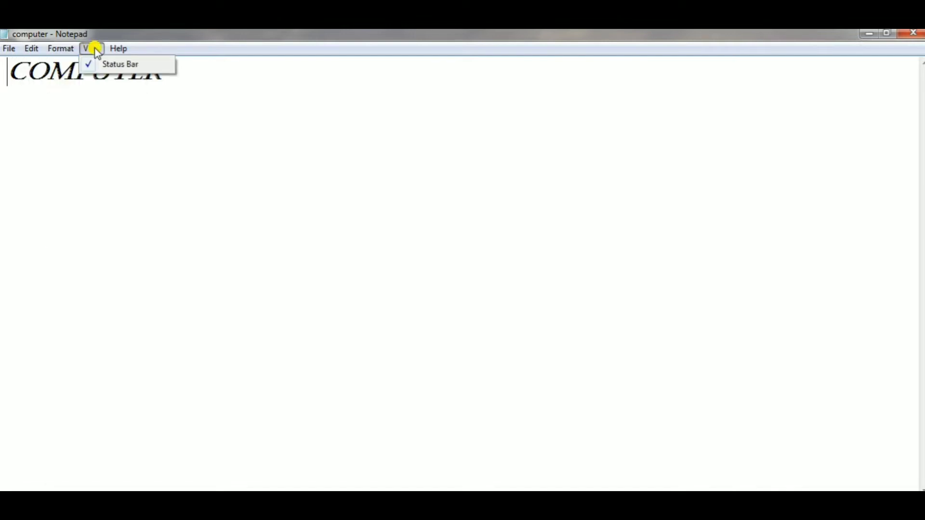
{"action": "mouse_move", "coordinate": [127, 53]}
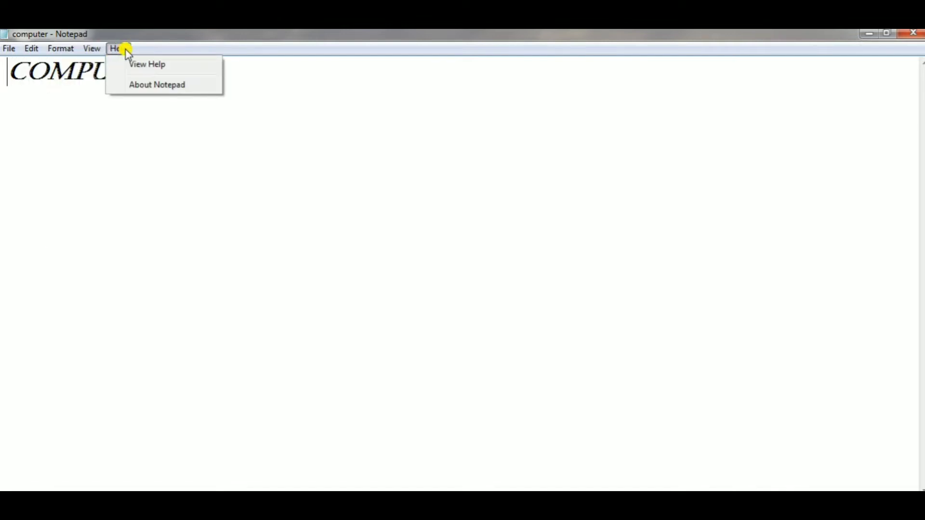
{"action": "left_click", "coordinate": [124, 149]}
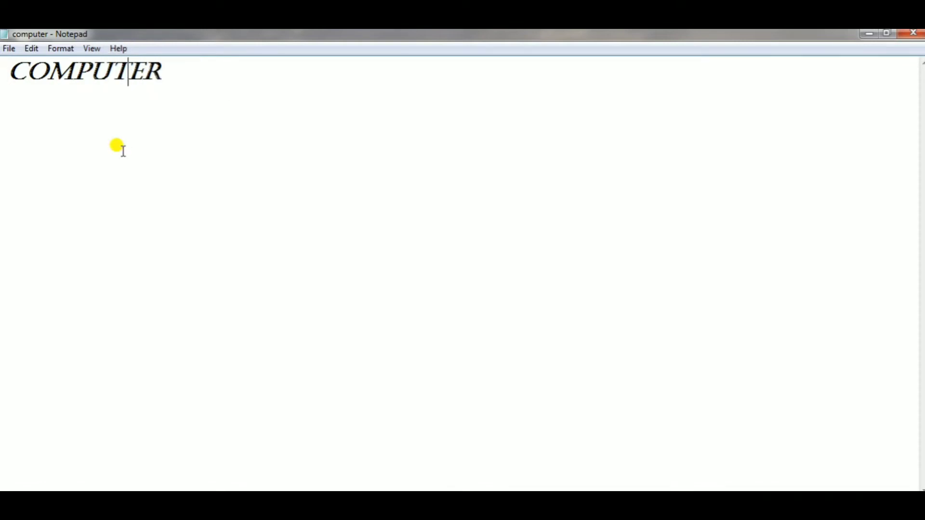
- Start a new blank document in place of the open computer file
{"action": "left_click", "coordinate": [11, 49]}
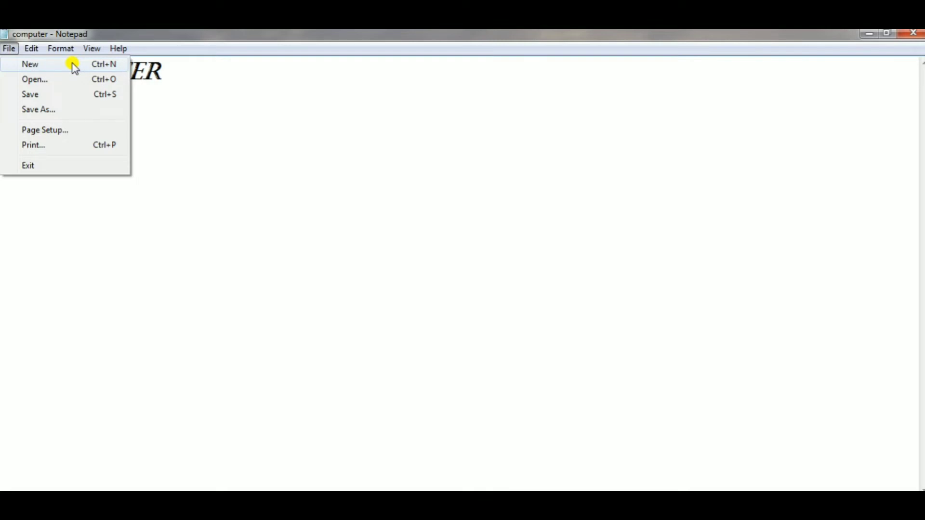
{"action": "left_click", "coordinate": [22, 32]}
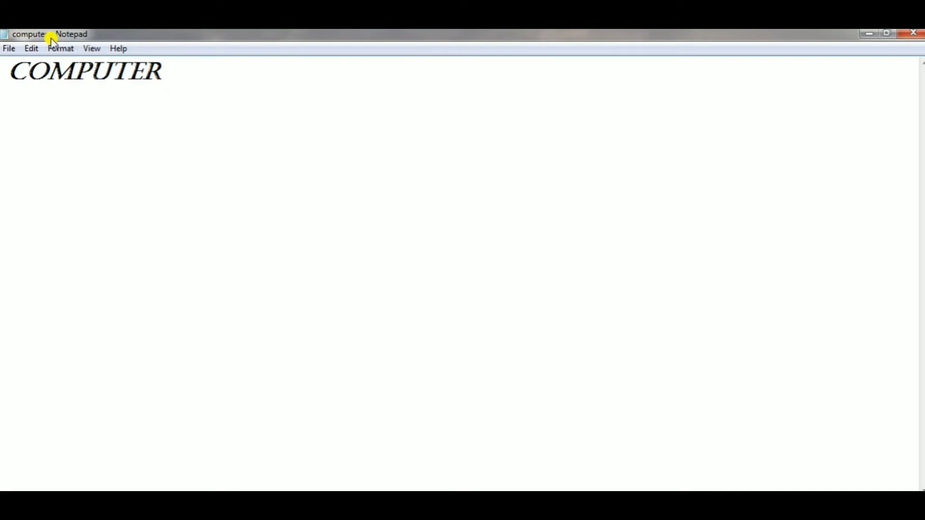
{"action": "left_click", "coordinate": [9, 50]}
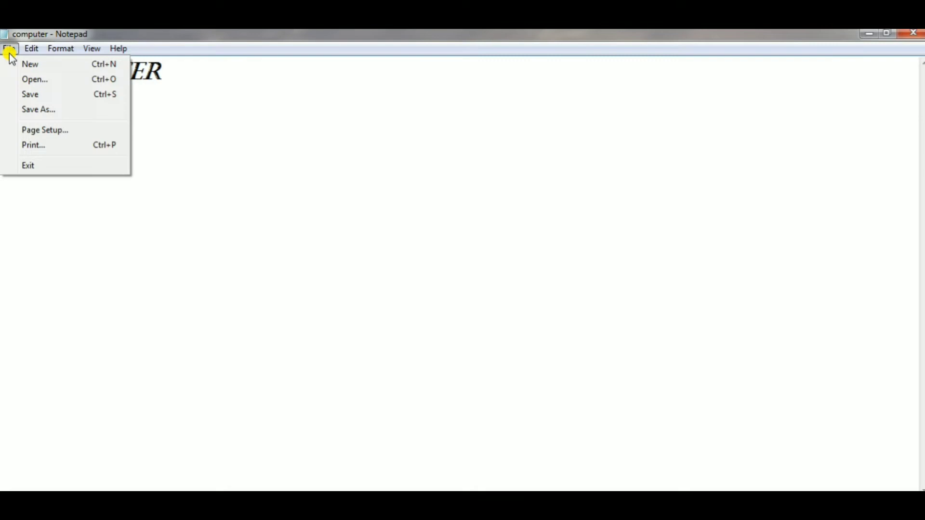
{"action": "left_click", "coordinate": [45, 66]}
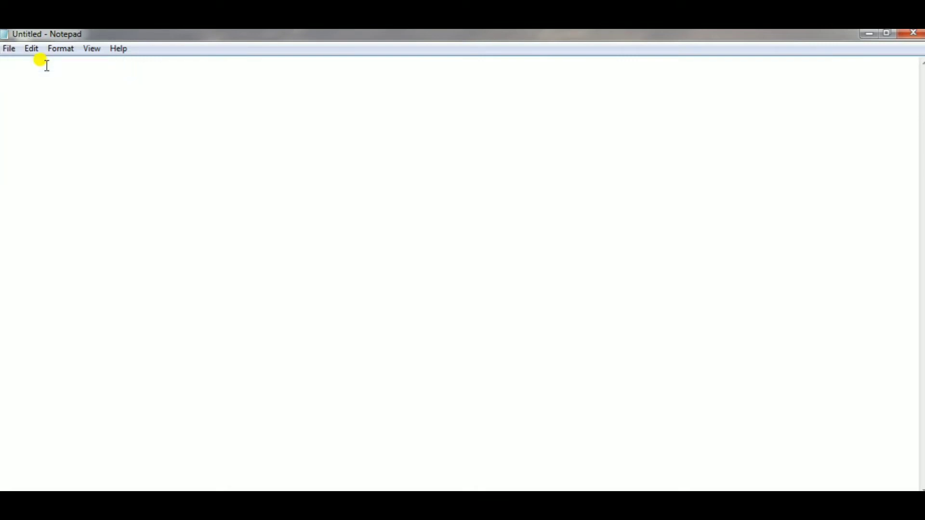
- Restore the blank document's window to floating size, close it, and reopen the computer file from the desktop
{"action": "mouse_move", "coordinate": [22, 39]}
{"action": "left_mouse_down"}
{"action": "mouse_move", "coordinate": [96, 58]}
{"action": "mouse_move", "coordinate": [29, 35]}
{"action": "left_mouse_up"}
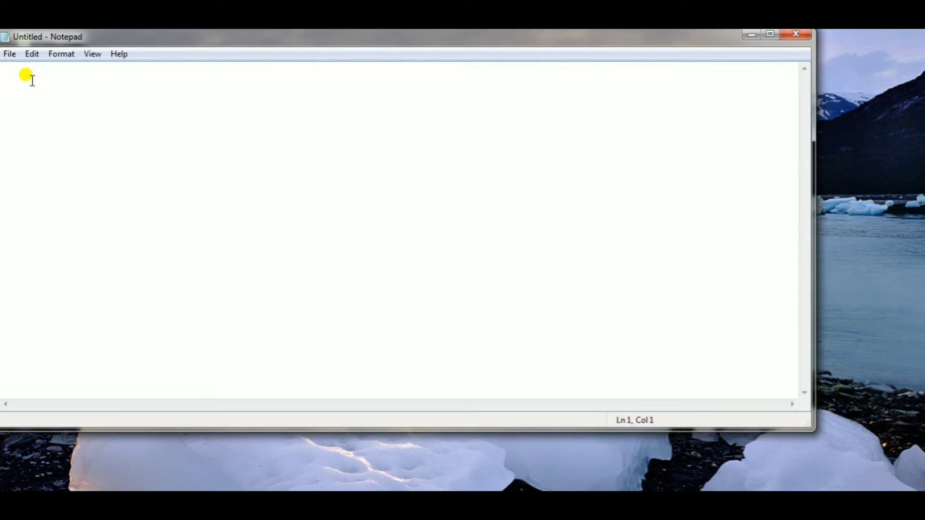
{"action": "left_click", "coordinate": [800, 36]}
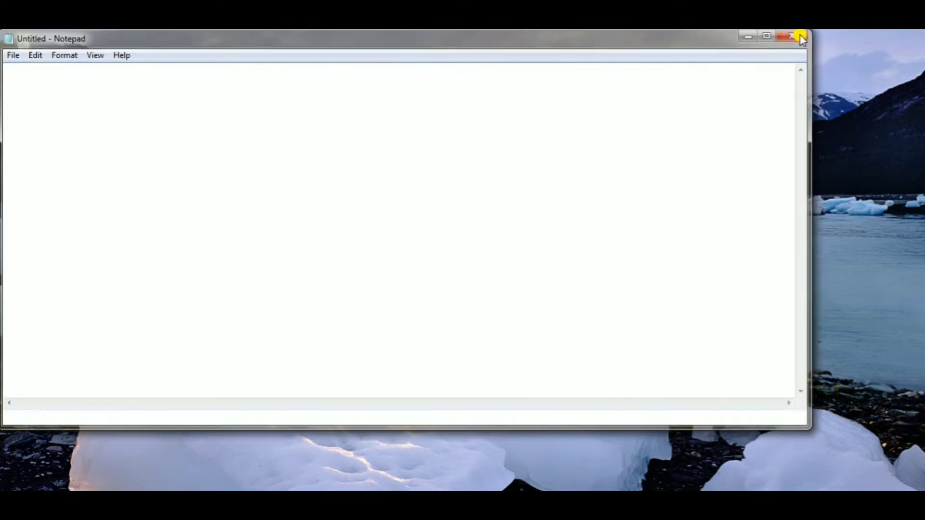
{"action": "double_click", "coordinate": [27, 105]}
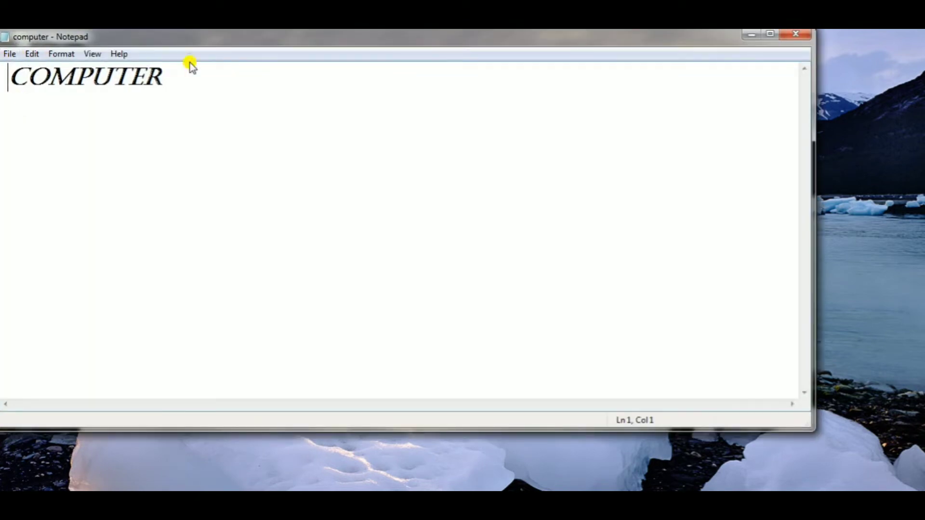
- Use the Open command to load the computer text file from the Desktop folder
{"action": "left_click", "coordinate": [10, 55]}
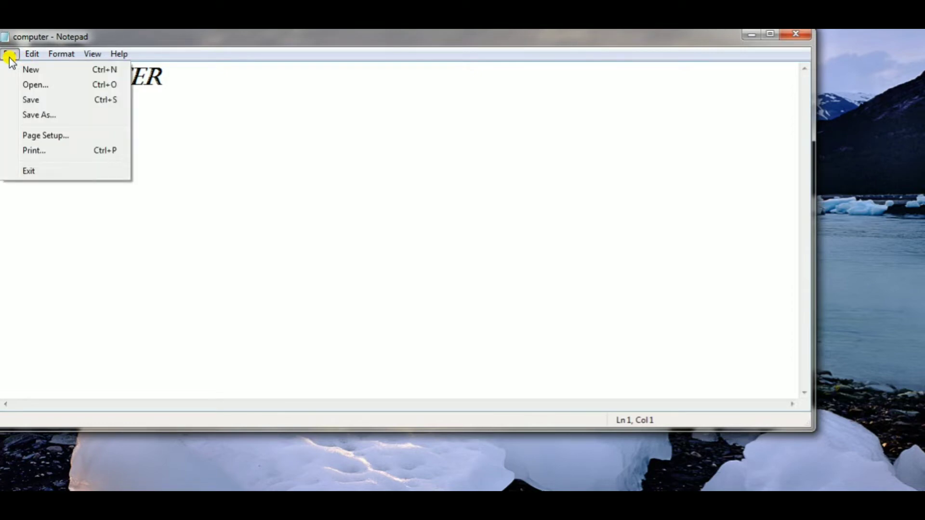
{"action": "left_click", "coordinate": [70, 87]}
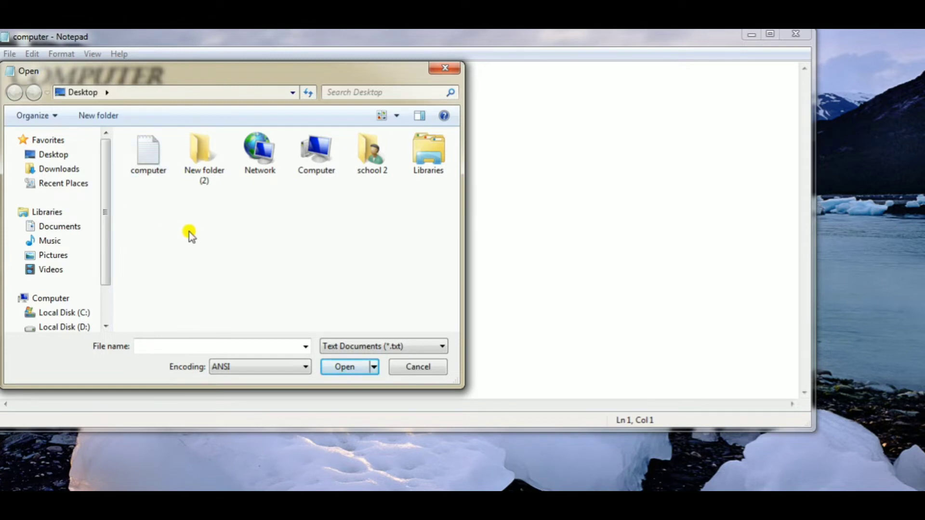
{"action": "left_click", "coordinate": [62, 155]}
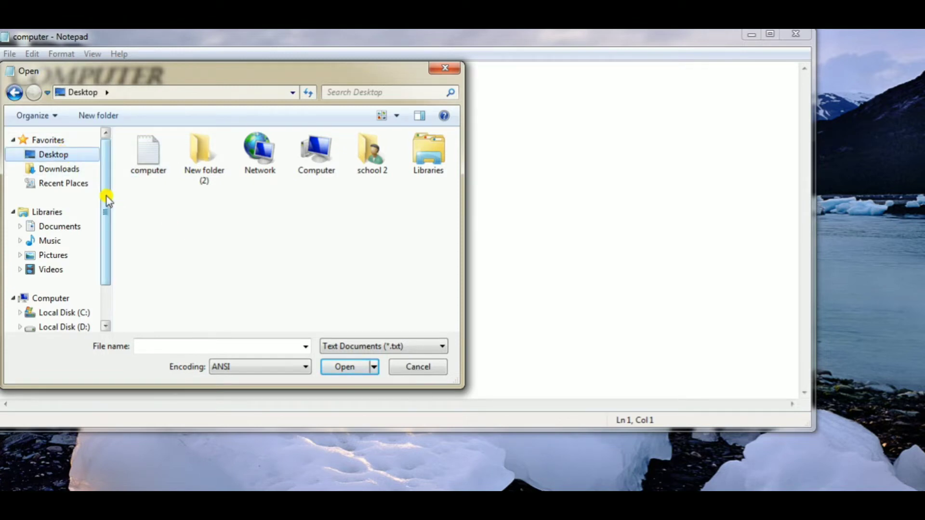
{"action": "left_click_drag", "start_coordinate": [104, 189], "coordinate": [99, 259]}
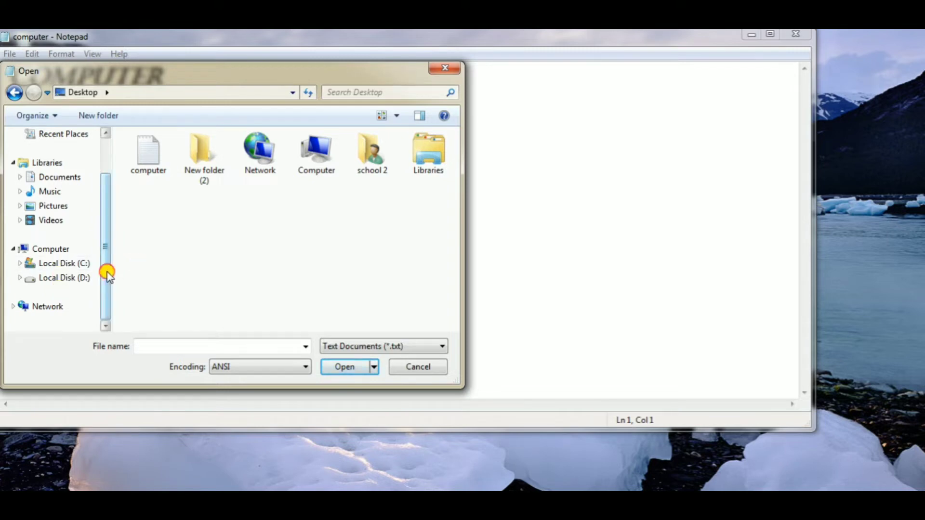
{"action": "left_click_drag", "start_coordinate": [107, 274], "coordinate": [111, 165]}
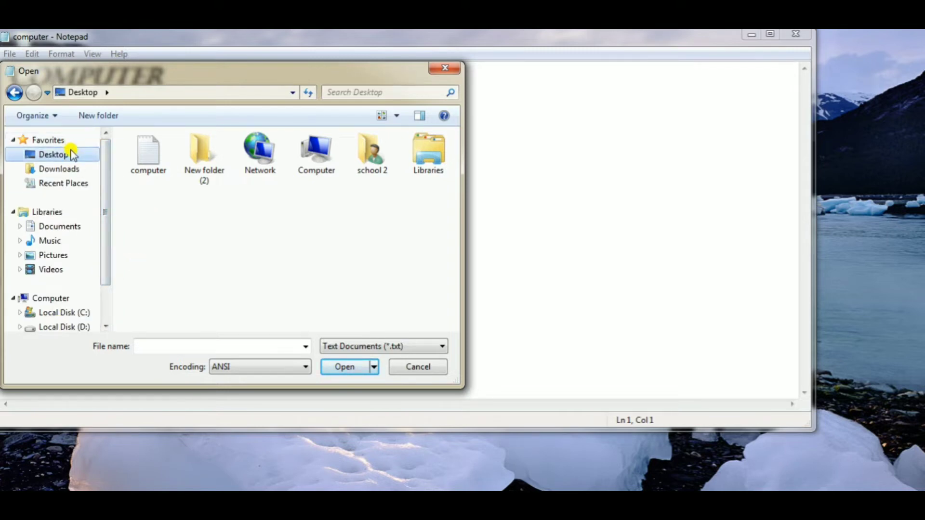
{"action": "double_click", "coordinate": [147, 144]}
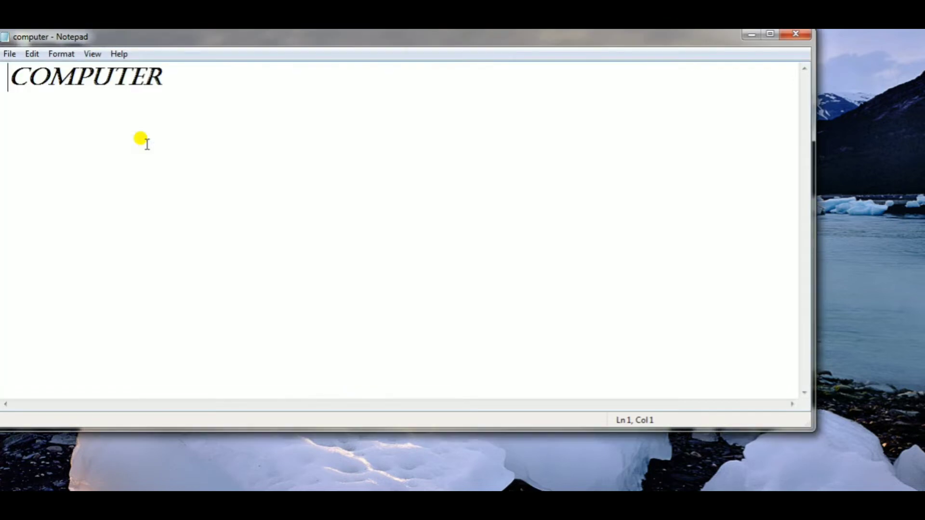
- Append the word WALE after COMPUTER on the first line of the document
{"action": "left_click", "coordinate": [196, 139]}
{"action": "left_click", "coordinate": [10, 55]}
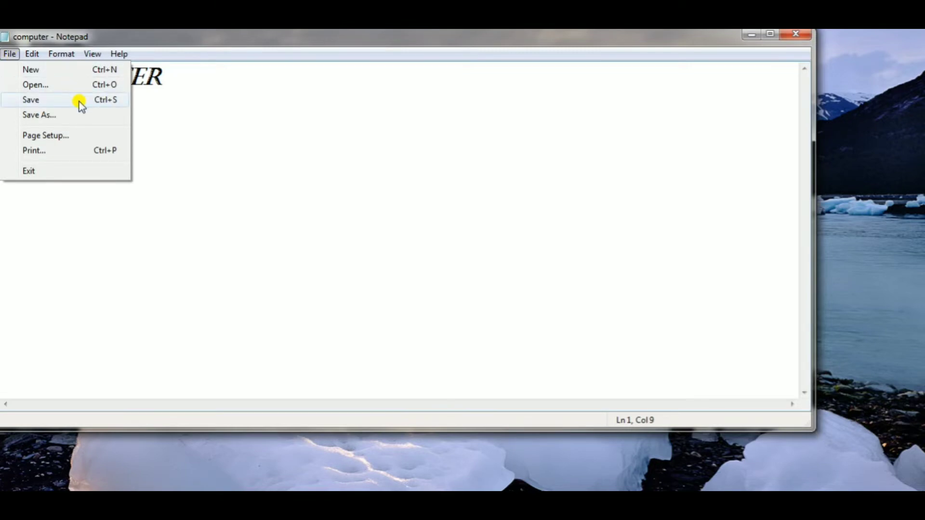
{"action": "left_click", "coordinate": [223, 65]}
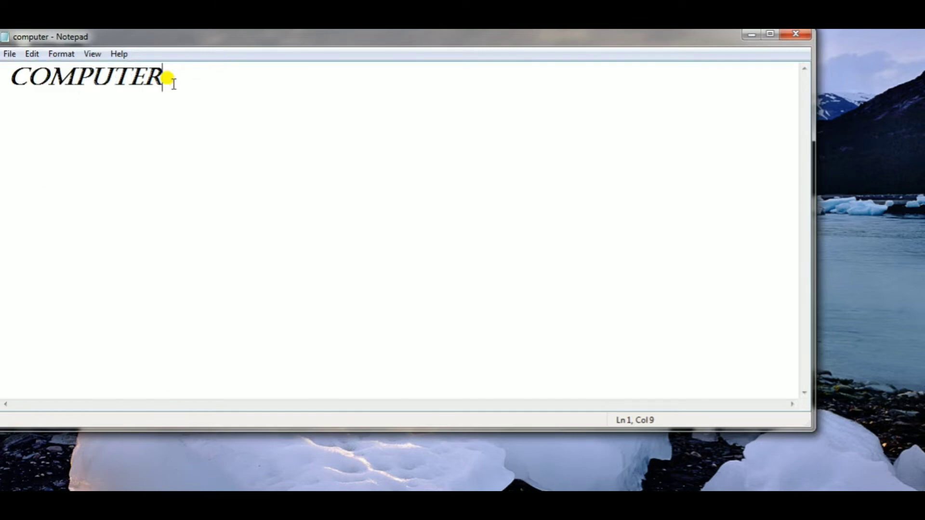
{"action": "type", "text": "WALE "}
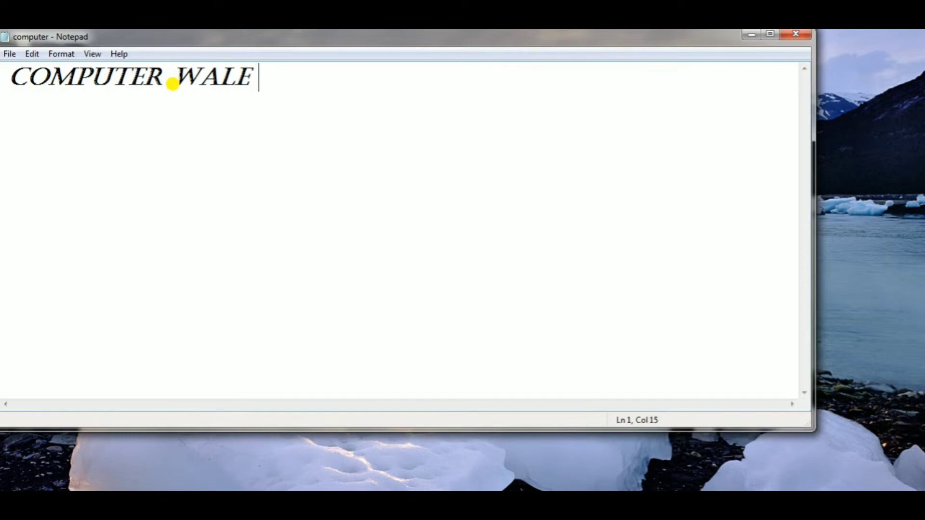
{"action": "type", "text": "S"}
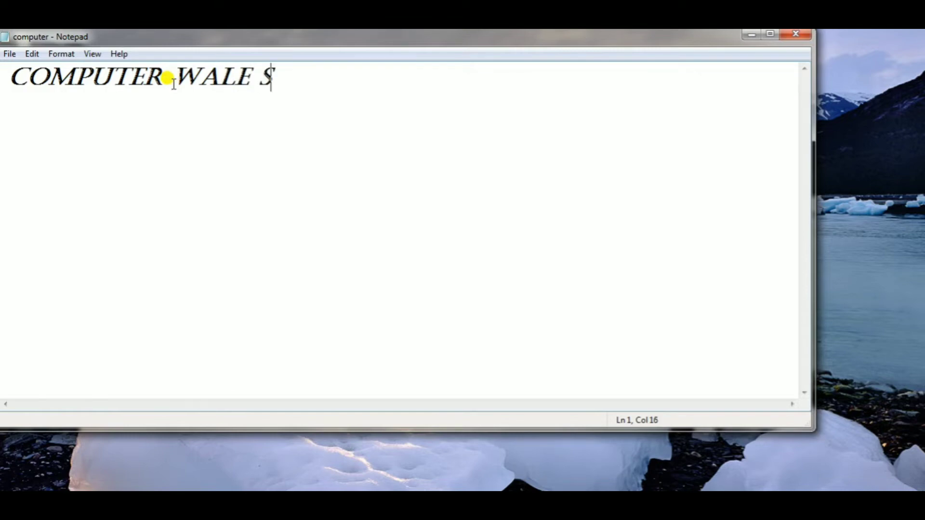
{"action": "type", "text": "IR"}
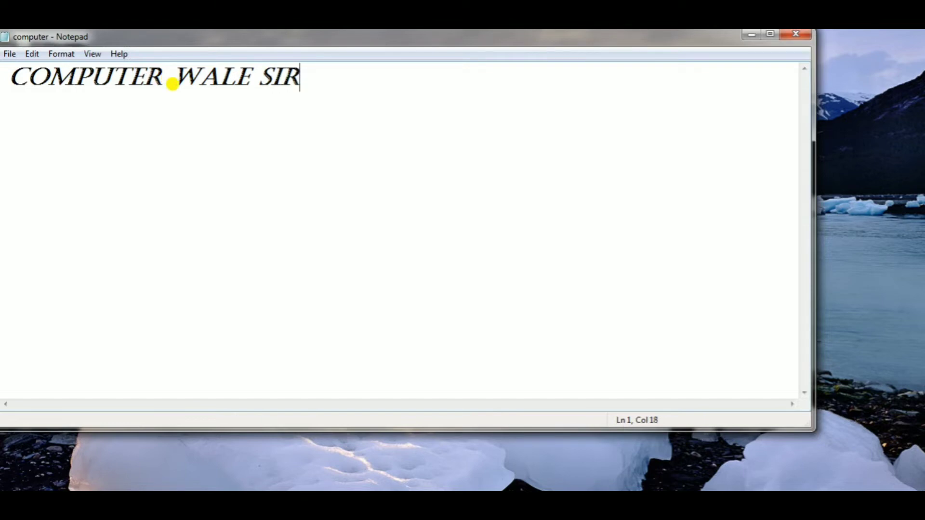
- Append the word SIR after COMPUTER WALE on the first line and save the computer file
{"action": "left_click", "coordinate": [9, 54]}
{"action": "left_click", "coordinate": [42, 102]}
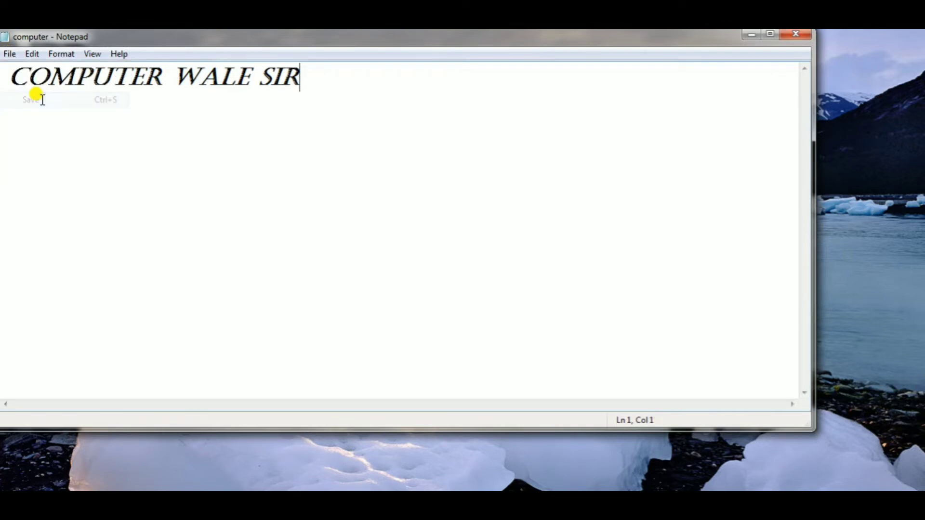
- Close the document, reopen the computer file from the desktop, and place the cursor after SIR
{"action": "left_click", "coordinate": [802, 36]}
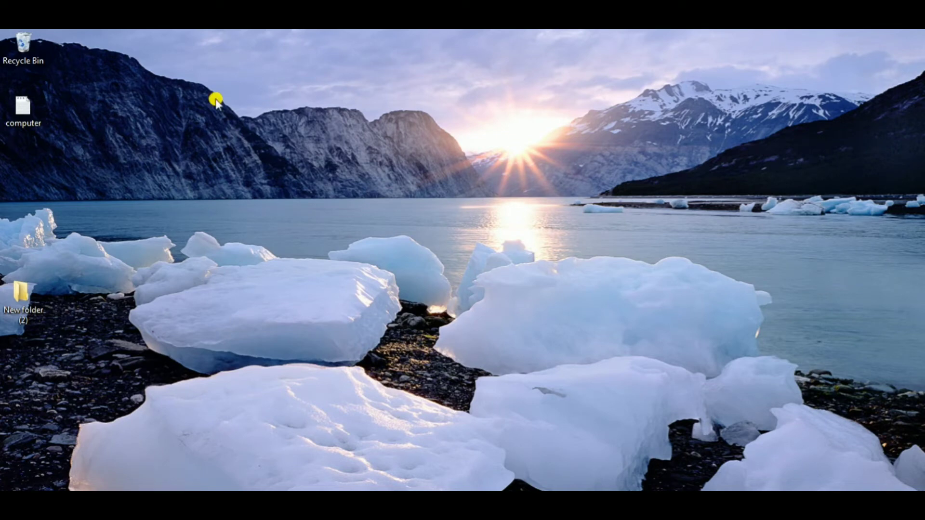
{"action": "double_click", "coordinate": [26, 109]}
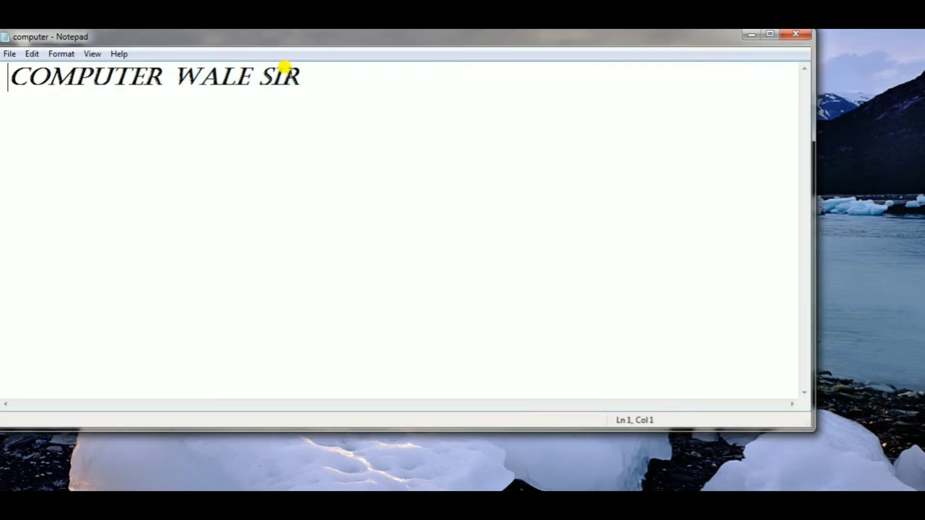
{"action": "left_click", "coordinate": [340, 75]}
- Save a copy of the document in the Desktop folder under the file name me, and close it
{"action": "left_click", "coordinate": [8, 54]}
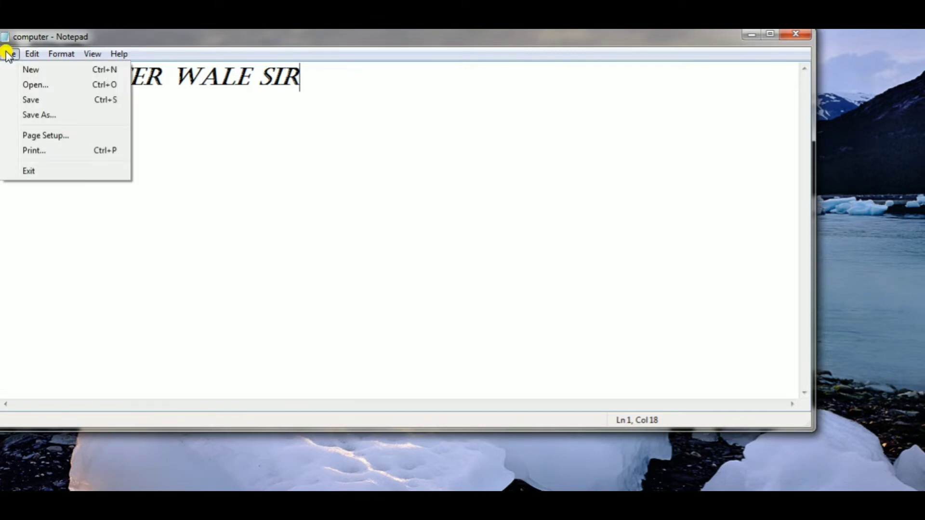
{"action": "left_click", "coordinate": [55, 116]}
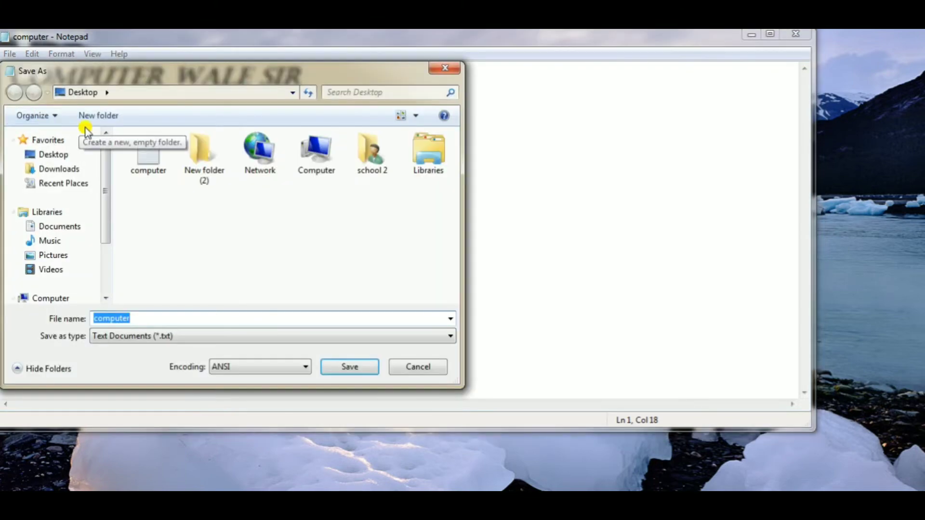
{"action": "left_click", "coordinate": [66, 153]}
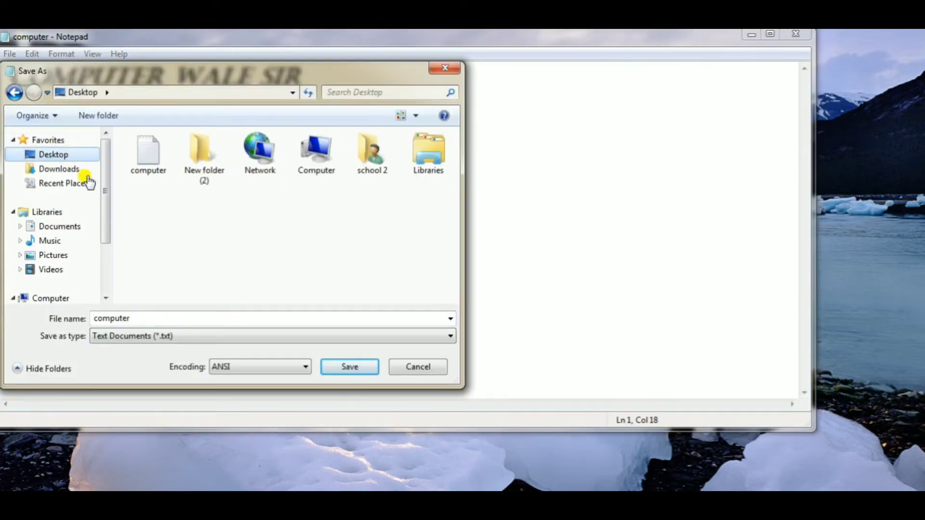
{"action": "double_click", "coordinate": [129, 316]}
{"action": "type", "text": "me"}
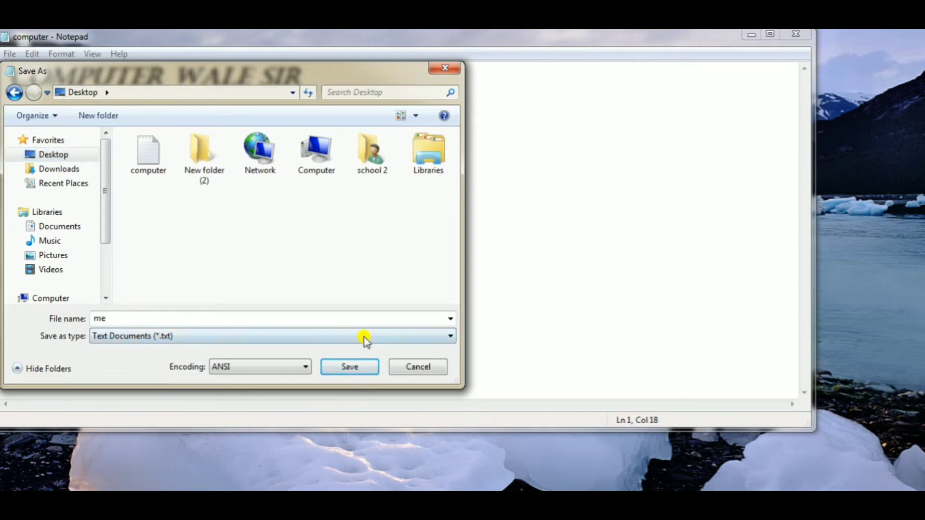
{"action": "left_click", "coordinate": [355, 367]}
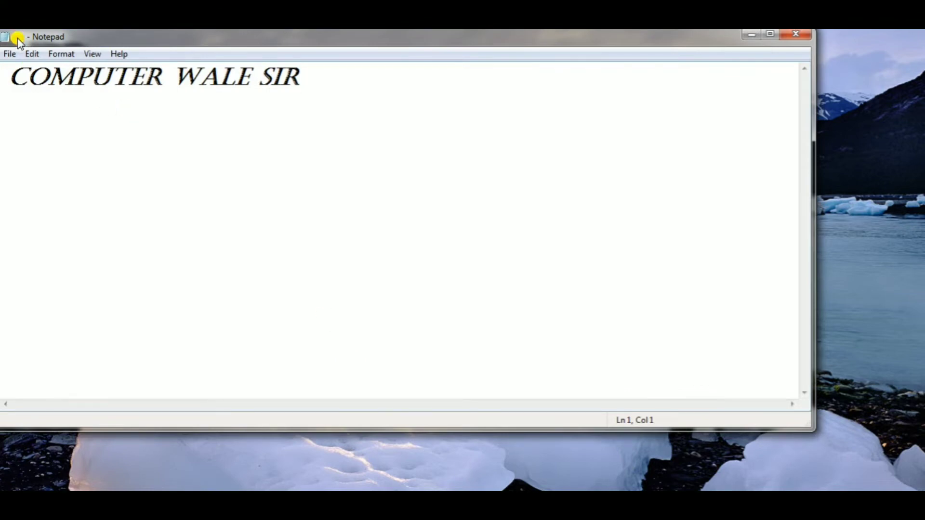
{"action": "left_click", "coordinate": [791, 36]}
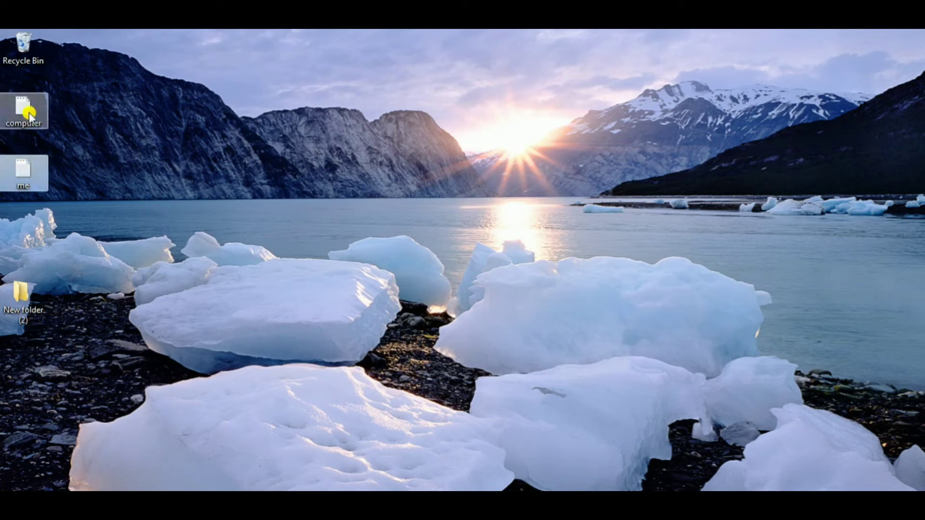
- Open the me file from the desktop, save a copy under the file name you, and close it
{"action": "double_click", "coordinate": [31, 167]}
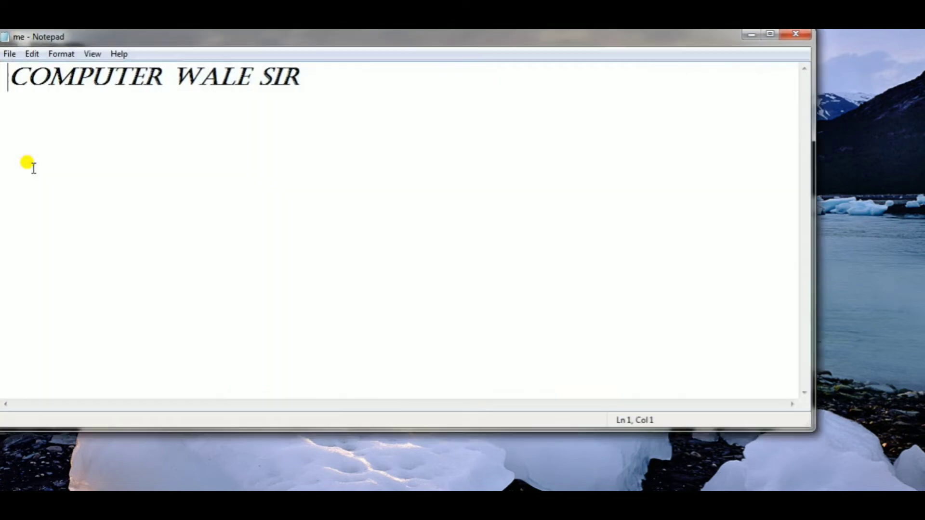
{"action": "left_click", "coordinate": [10, 54]}
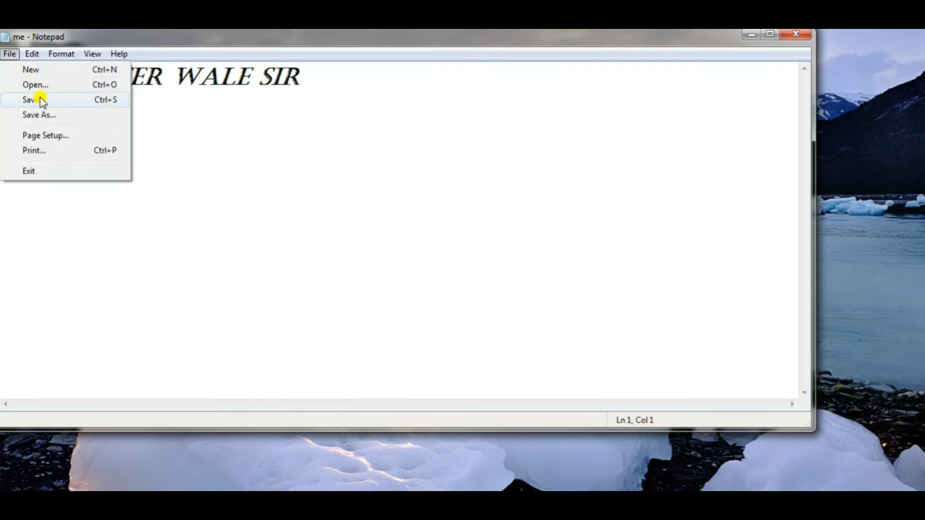
{"action": "left_click", "coordinate": [55, 114]}
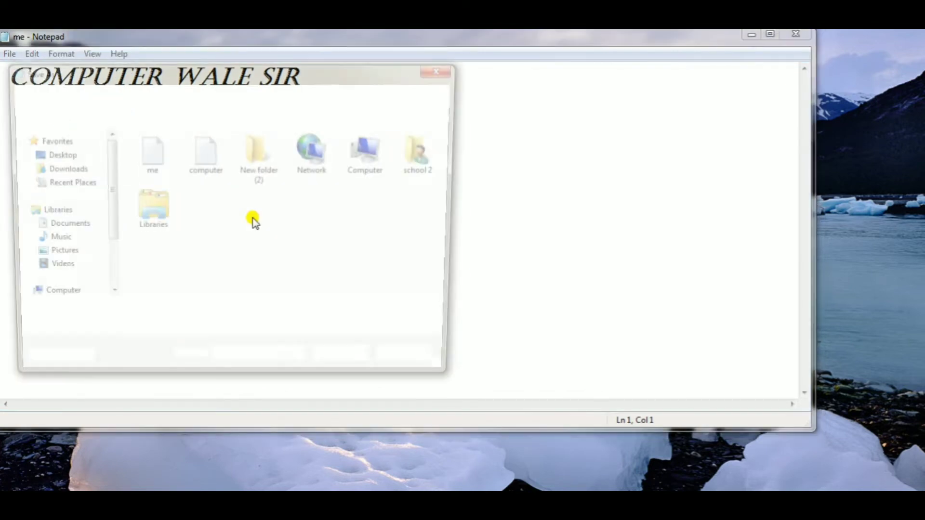
{"action": "type", "text": "you"}
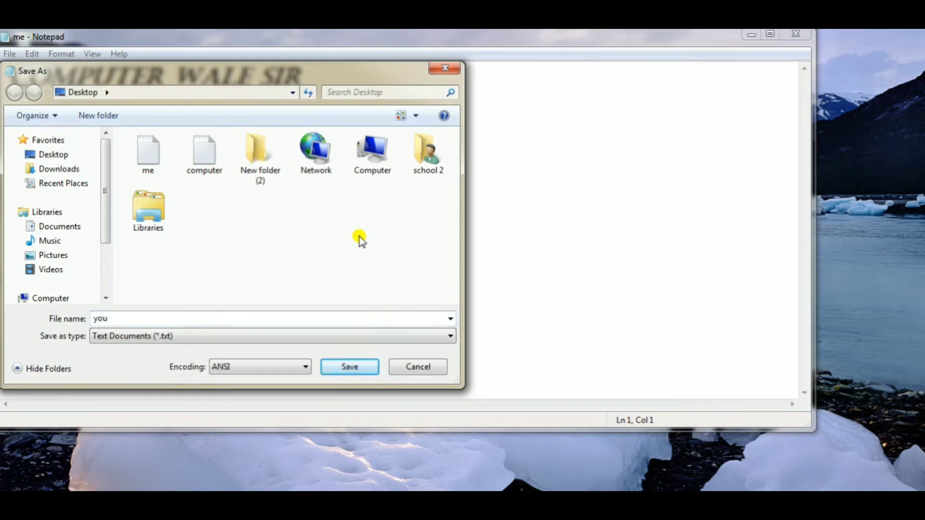
{"action": "left_click", "coordinate": [347, 368]}
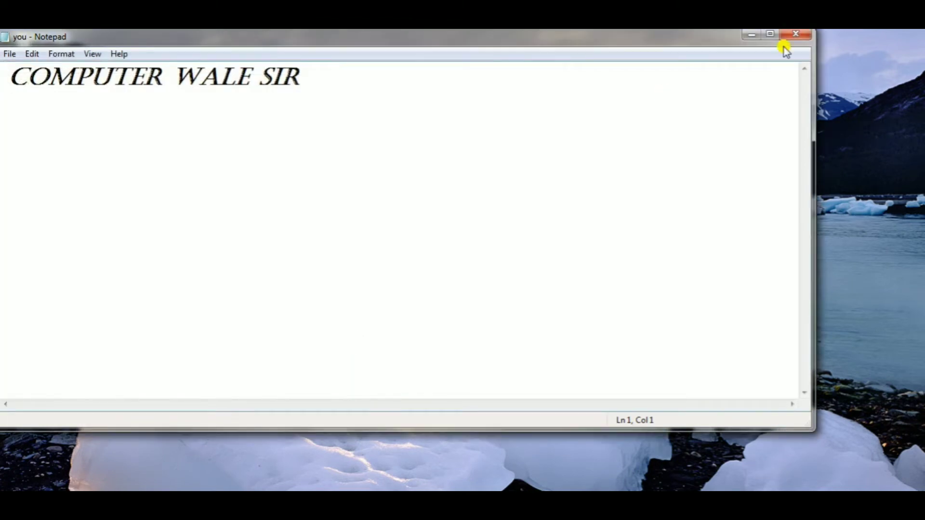
{"action": "left_click", "coordinate": [804, 36]}
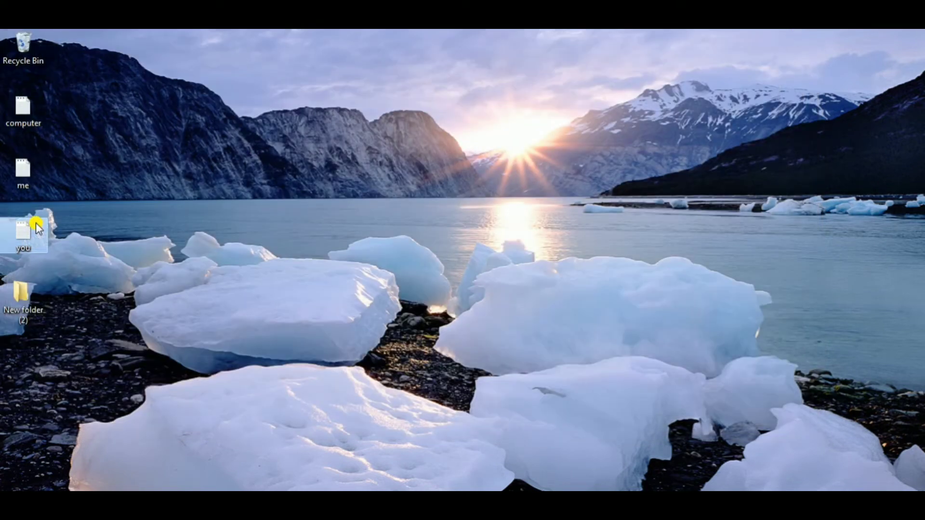
- Reopen the computer file from the desktop and use Save As to replace the existing file under the same name
{"action": "double_click", "coordinate": [24, 120]}
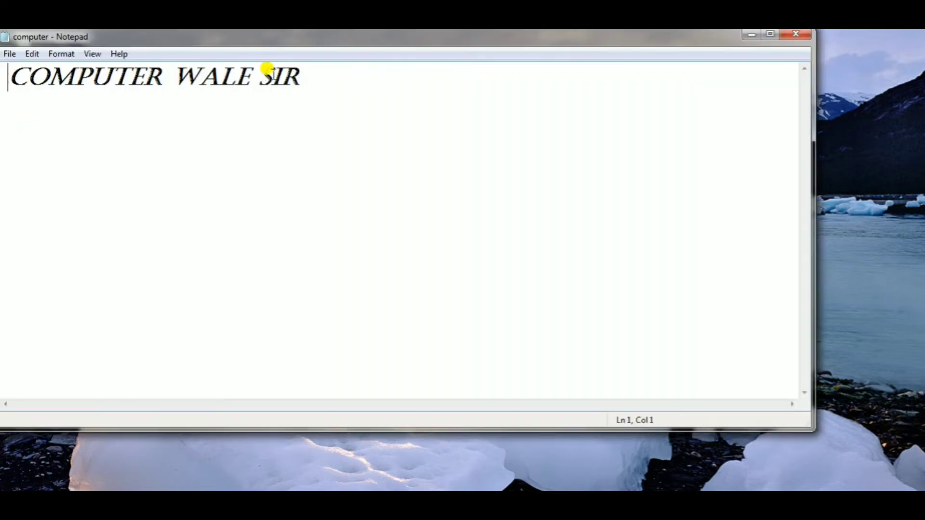
{"action": "left_click", "coordinate": [316, 78]}
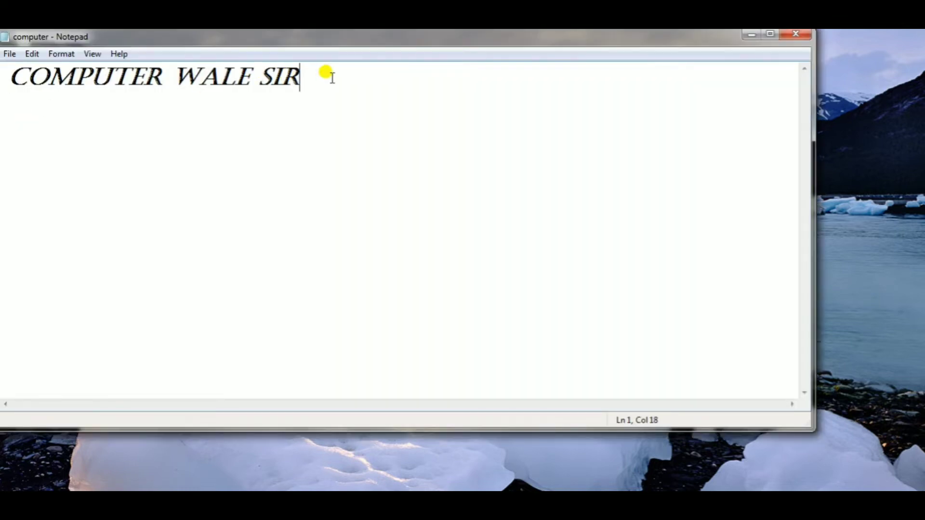
{"action": "left_click", "coordinate": [10, 52]}
{"action": "left_click", "coordinate": [55, 116]}
{"action": "left_click", "coordinate": [152, 315]}
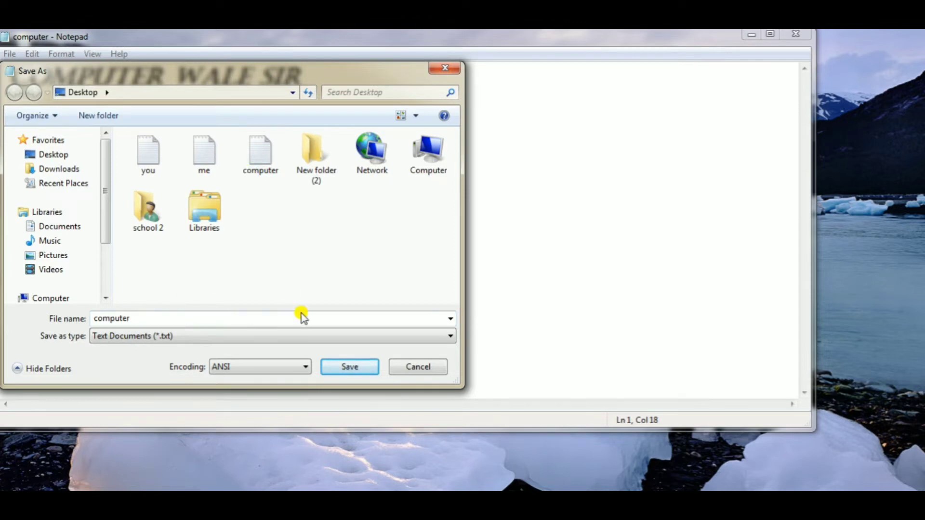
{"action": "left_click", "coordinate": [350, 368]}
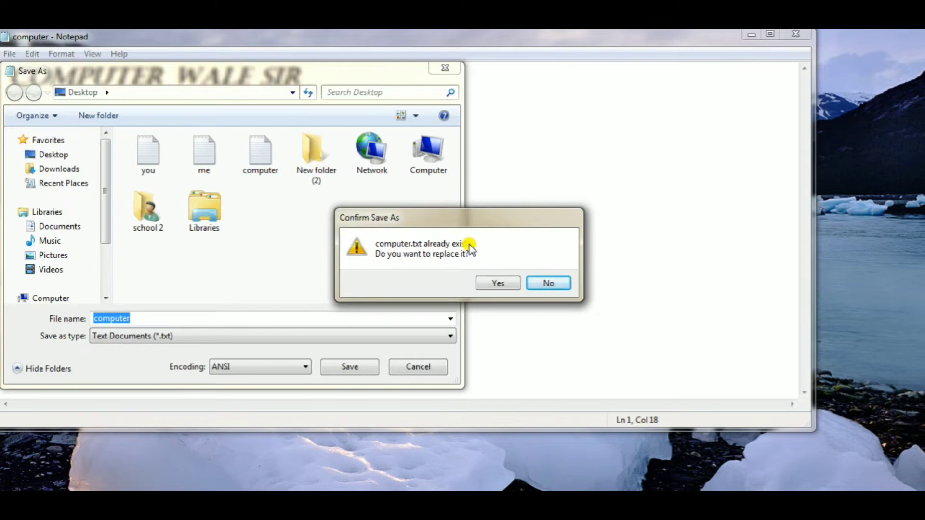
{"action": "left_click", "coordinate": [498, 286]}
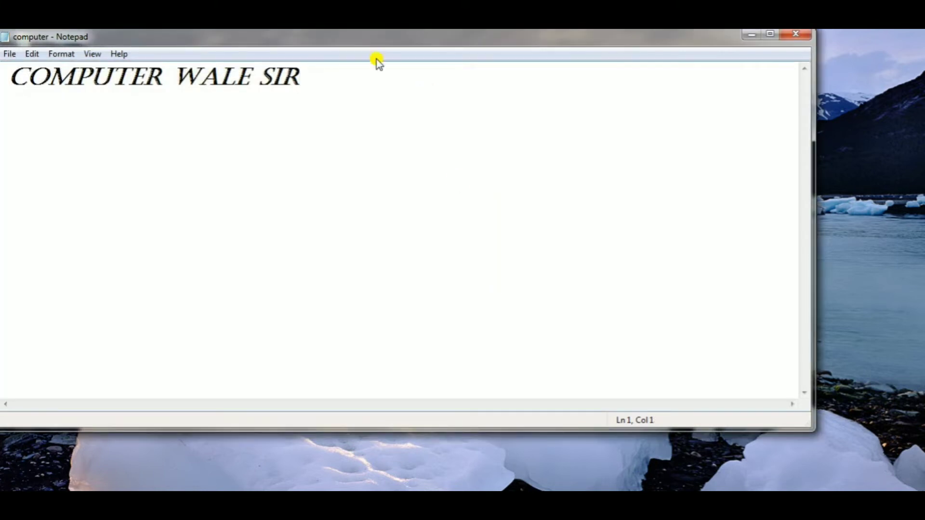
- Move the window clear of the desktop icons and apply a page setup with A4 paper and Portrait orientation after previewing Landscape
{"action": "left_click_drag", "start_coordinate": [368, 35], "coordinate": [425, 67]}
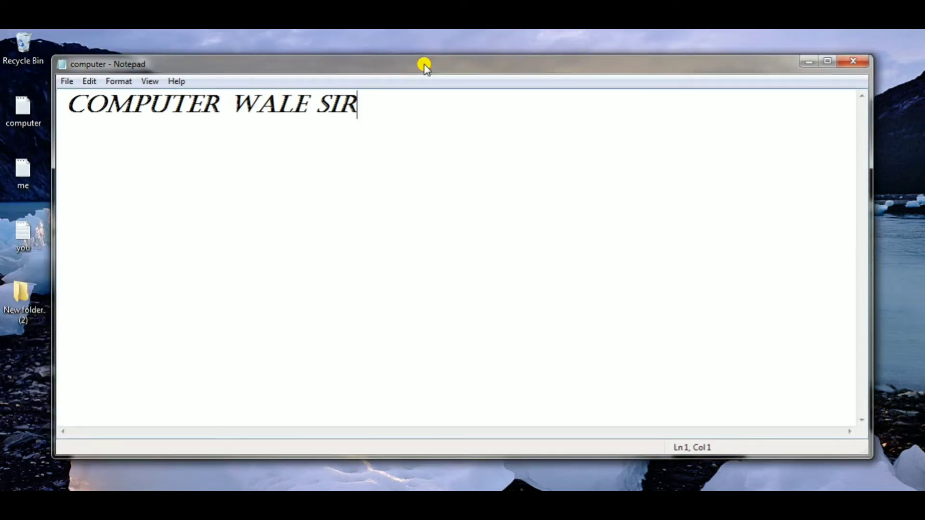
{"action": "left_click", "coordinate": [67, 81]}
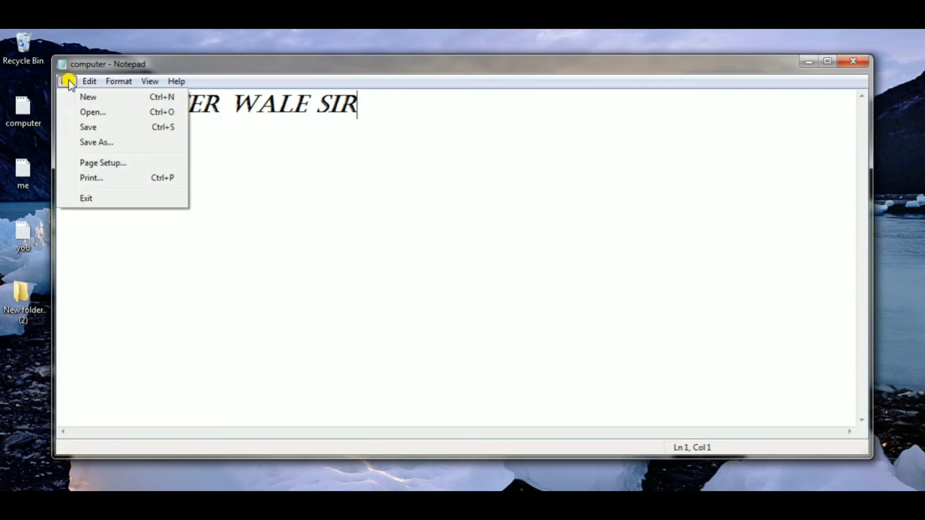
{"action": "left_click", "coordinate": [114, 165]}
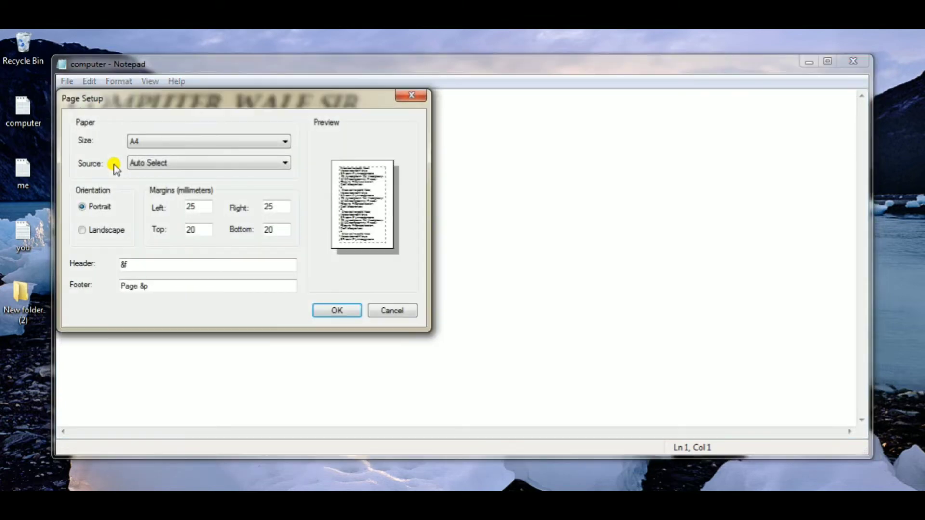
{"action": "left_click", "coordinate": [220, 143]}
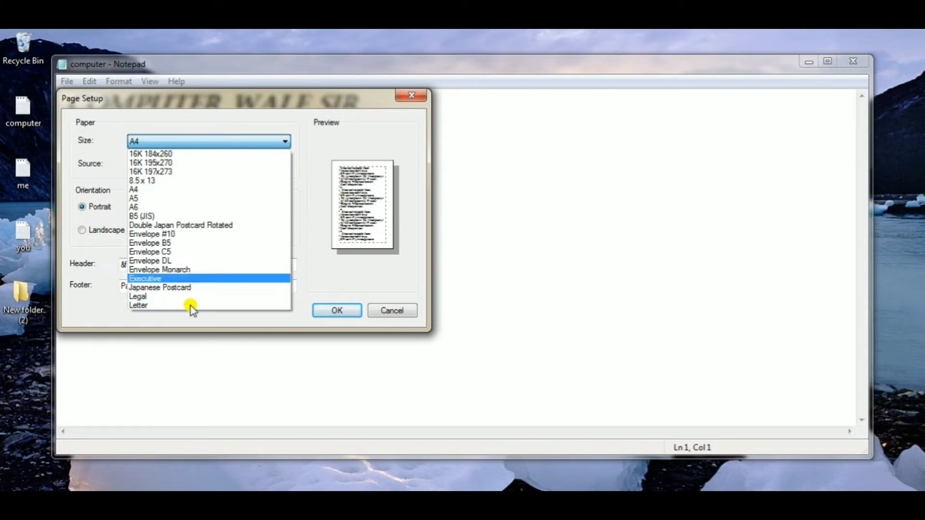
{"action": "left_click", "coordinate": [185, 191]}
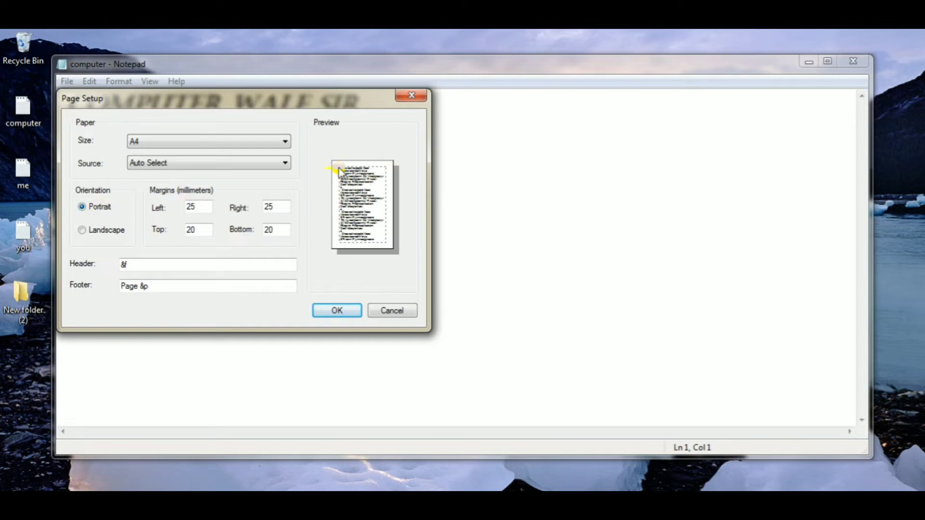
{"action": "left_click", "coordinate": [85, 232]}
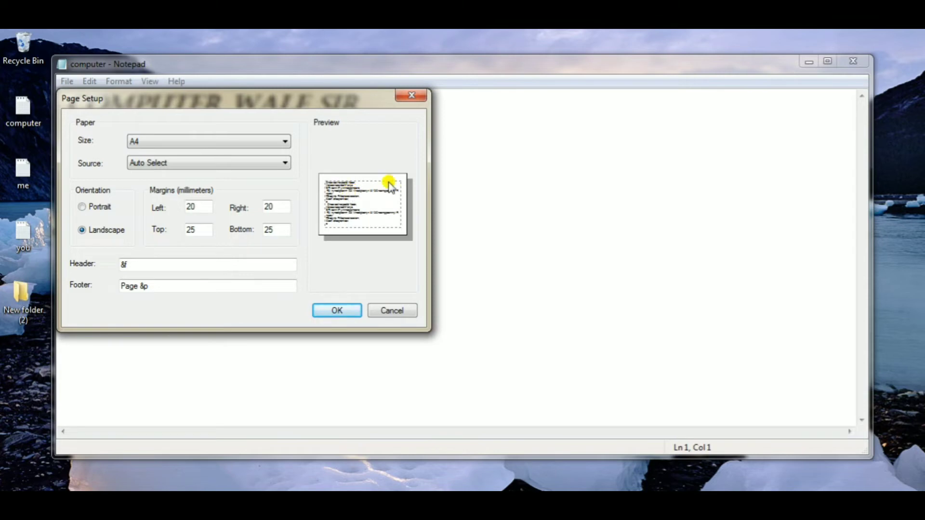
{"action": "left_click", "coordinate": [81, 207]}
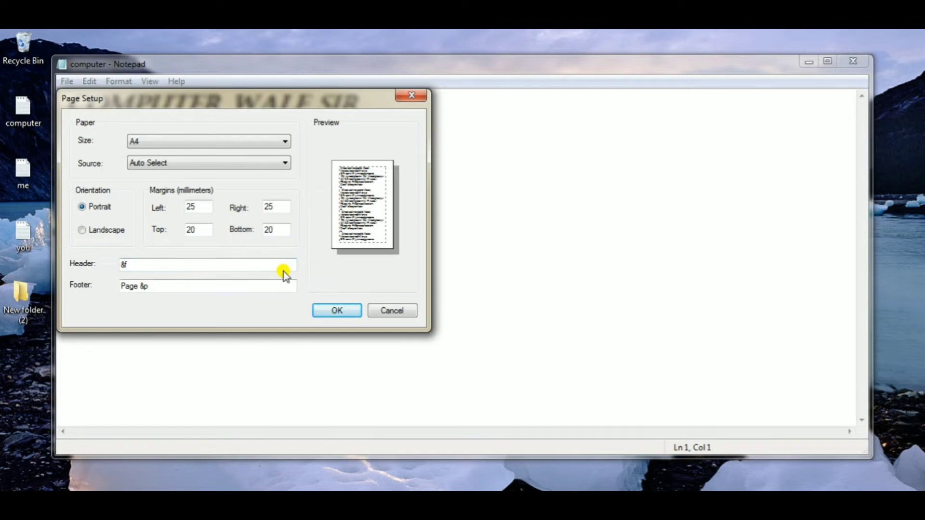
{"action": "left_click", "coordinate": [337, 310]}
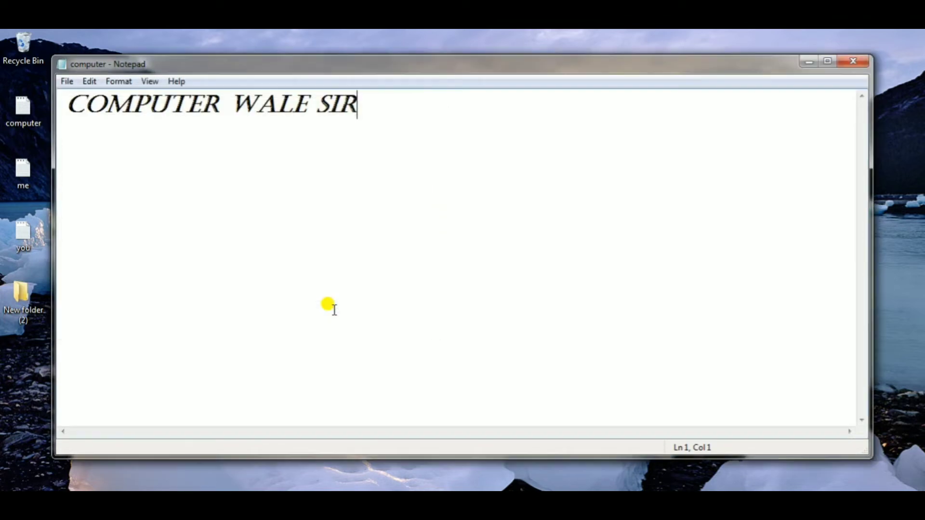
- View the print settings for the computer file, and close them without printing
{"action": "left_click", "coordinate": [68, 81]}
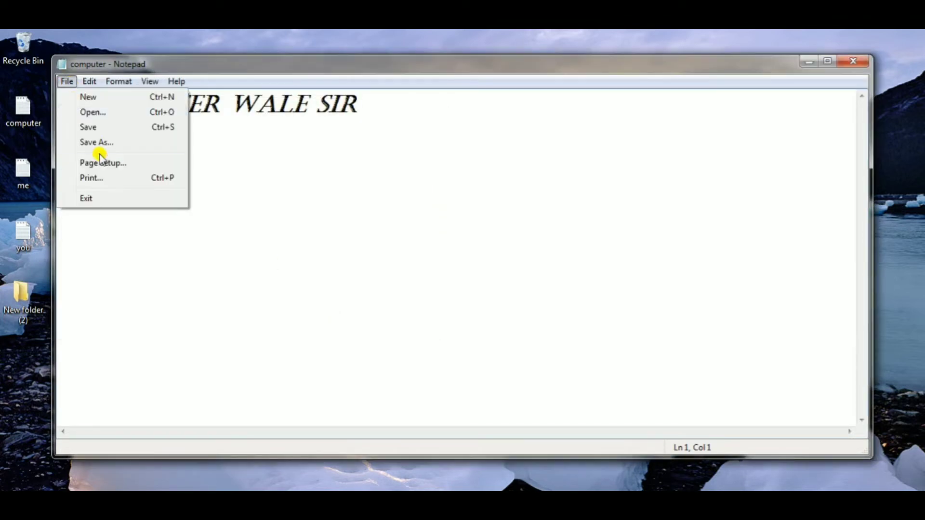
{"action": "left_click", "coordinate": [115, 180]}
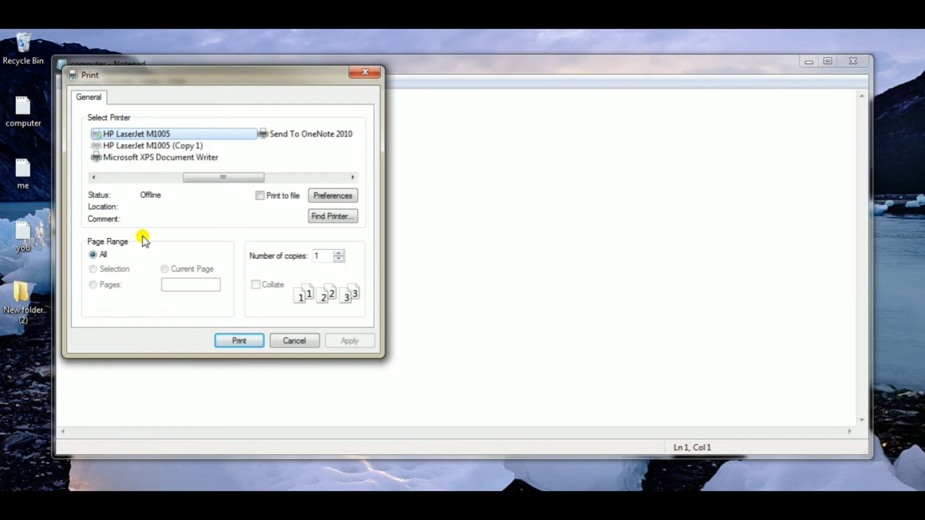
{"action": "left_click", "coordinate": [365, 72]}
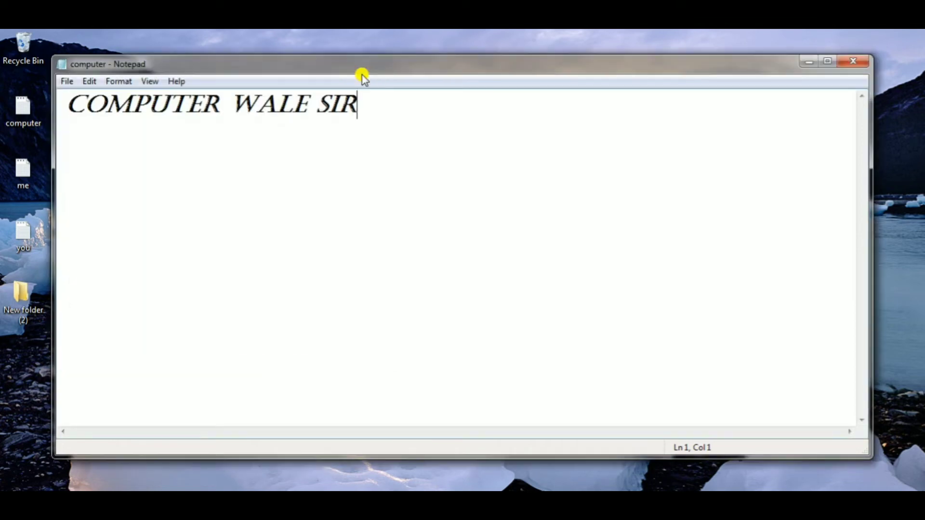
- Close the document with the Exit command and reopen the computer file from the desktop
{"action": "left_click", "coordinate": [66, 82]}
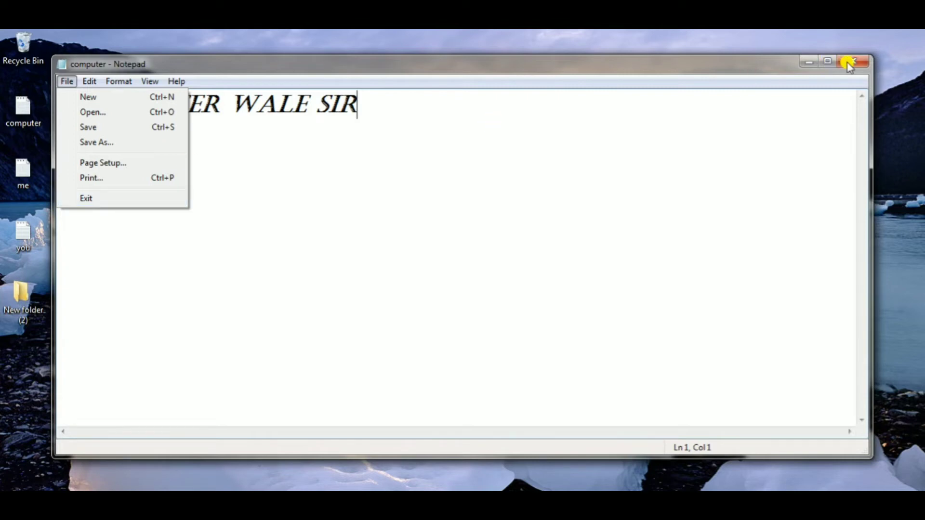
{"action": "left_click", "coordinate": [103, 197]}
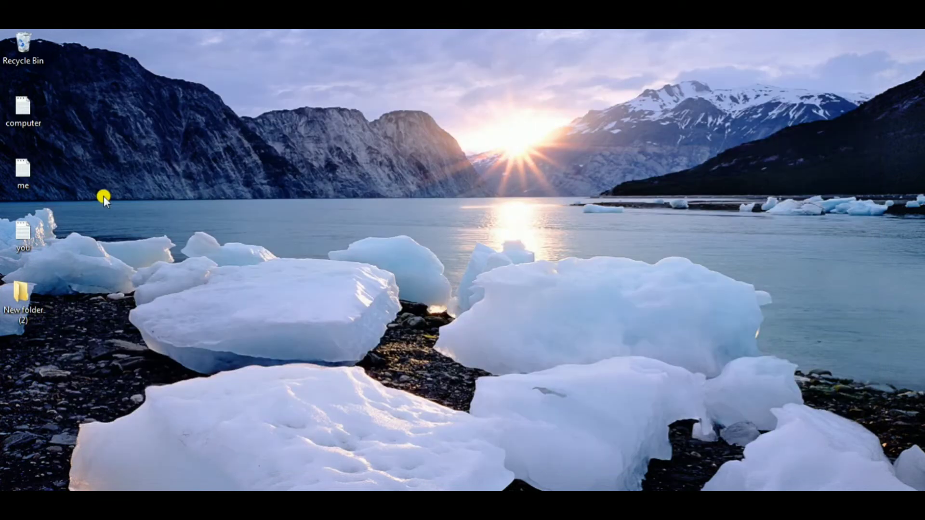
{"action": "double_click", "coordinate": [30, 119]}
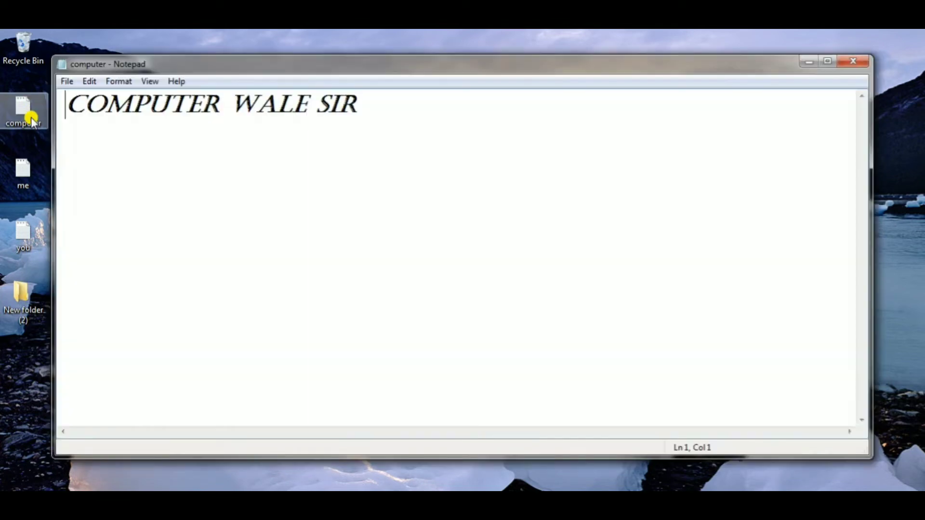
{"action": "left_click", "coordinate": [68, 81]}
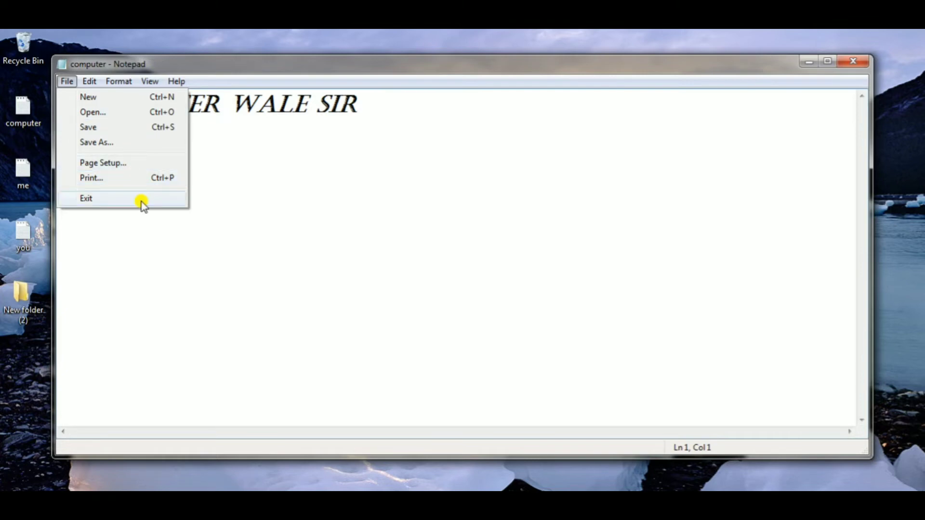
{"action": "left_click", "coordinate": [244, 214]}
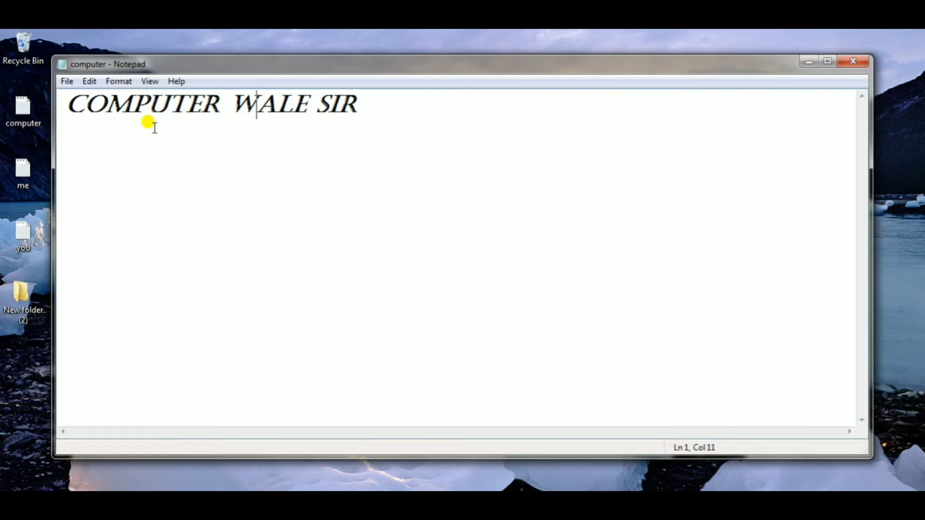
{"action": "left_click", "coordinate": [89, 81]}
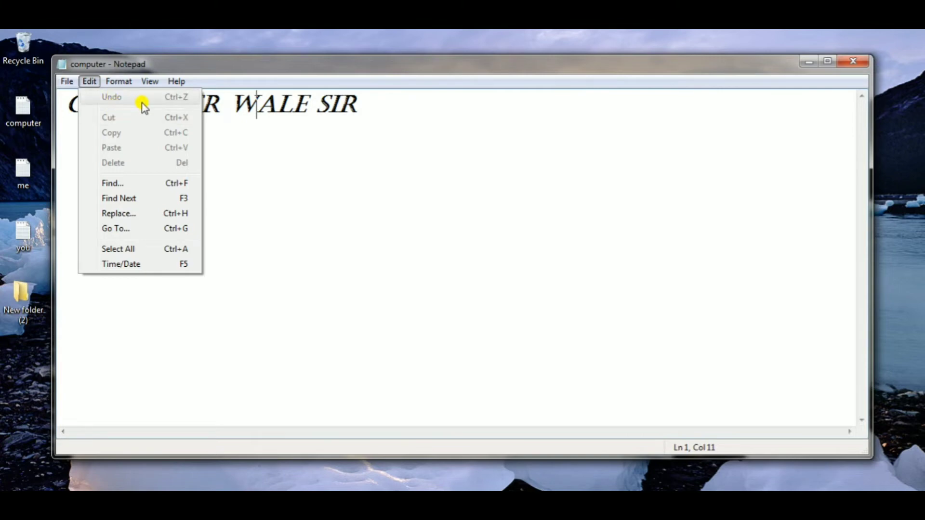
- Append HELLOW after COMPUTER WALE SIR and shorten it to HELLO
{"action": "left_click", "coordinate": [359, 108]}
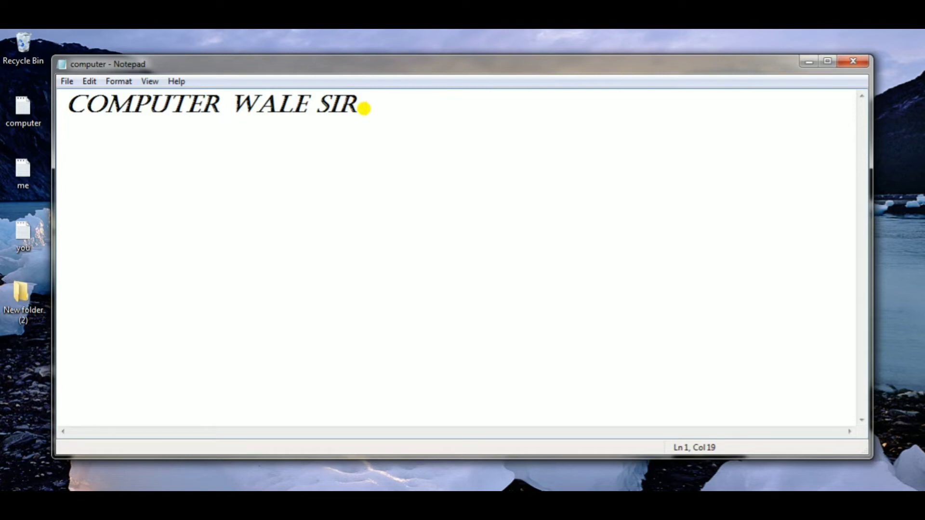
{"action": "type", "text": "HEW"}
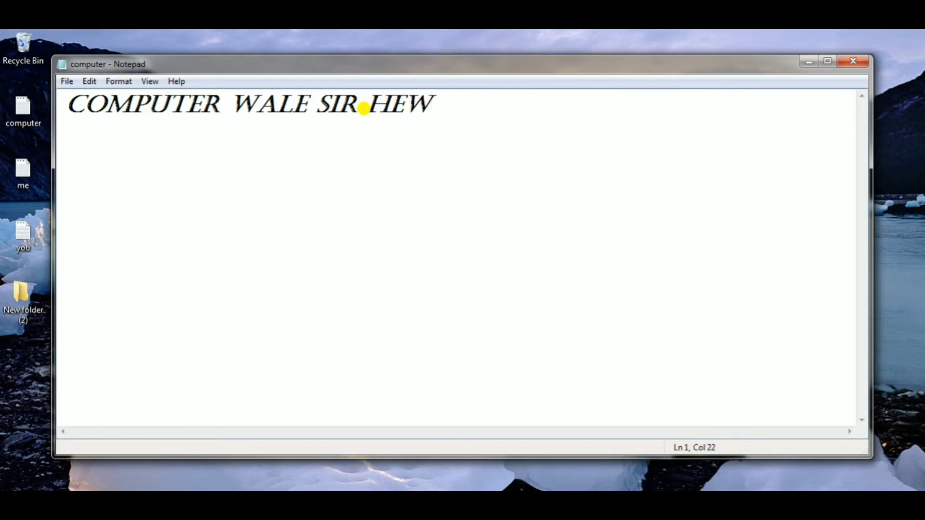
{"action": "key", "text": "BackSpace"}
{"action": "type", "text": "LLOW"}
{"action": "key", "text": "BackSpace"}
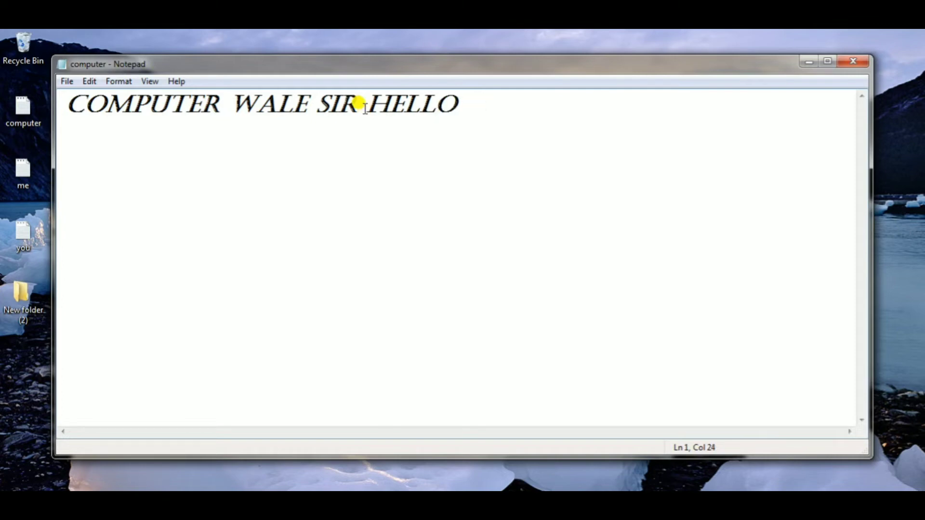
- Undo the last text change with the Undo command, and remove the restored W again
{"action": "left_click", "coordinate": [89, 82]}
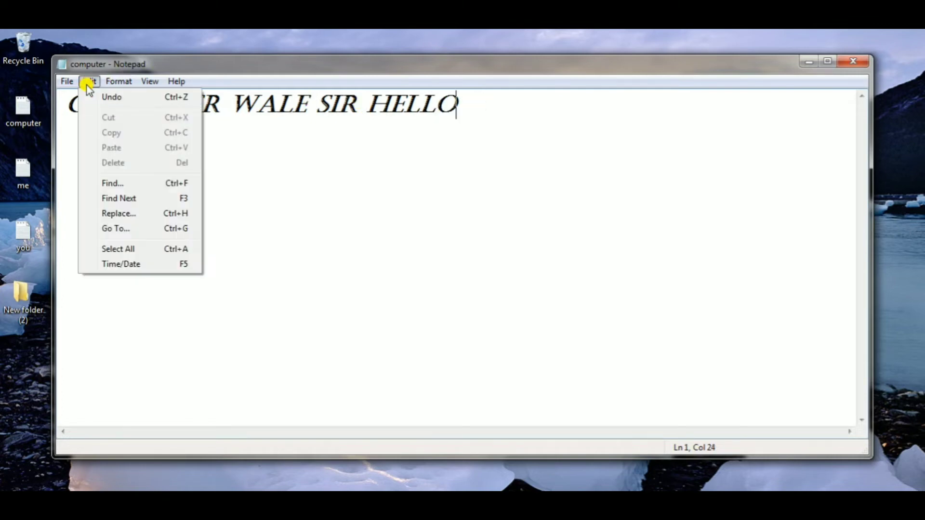
{"action": "left_click", "coordinate": [122, 98]}
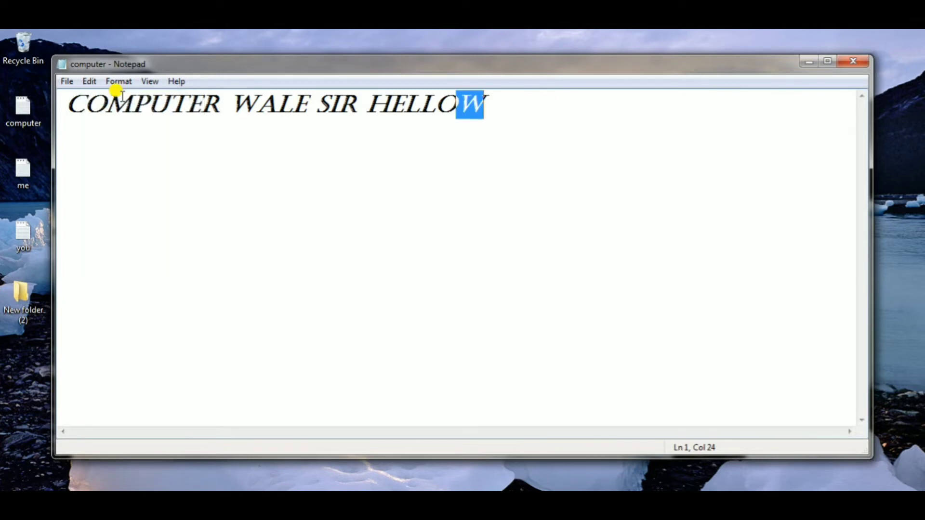
{"action": "left_click", "coordinate": [495, 100]}
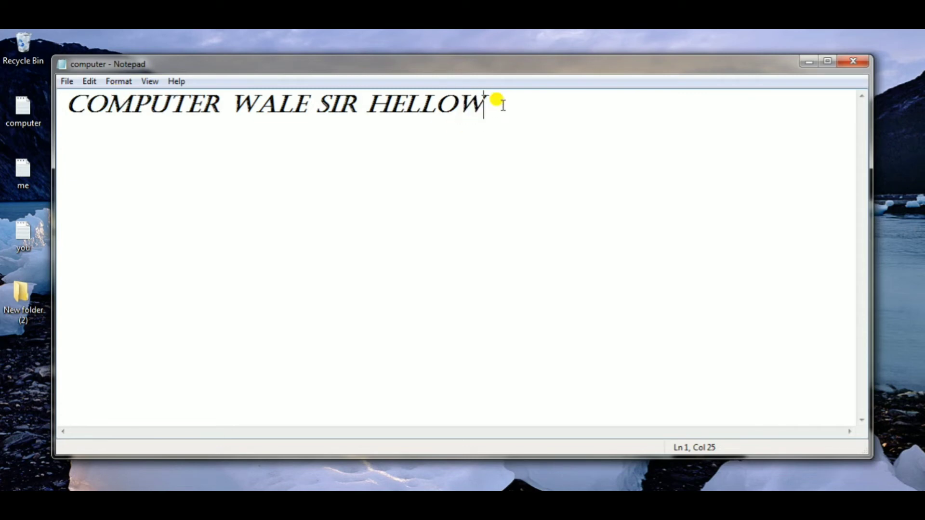
{"action": "key", "text": "BackSpace"}
- Delete the word HELLO after SIR, and run the Undo command twice
{"action": "left_click_drag", "start_coordinate": [459, 99], "coordinate": [366, 104]}
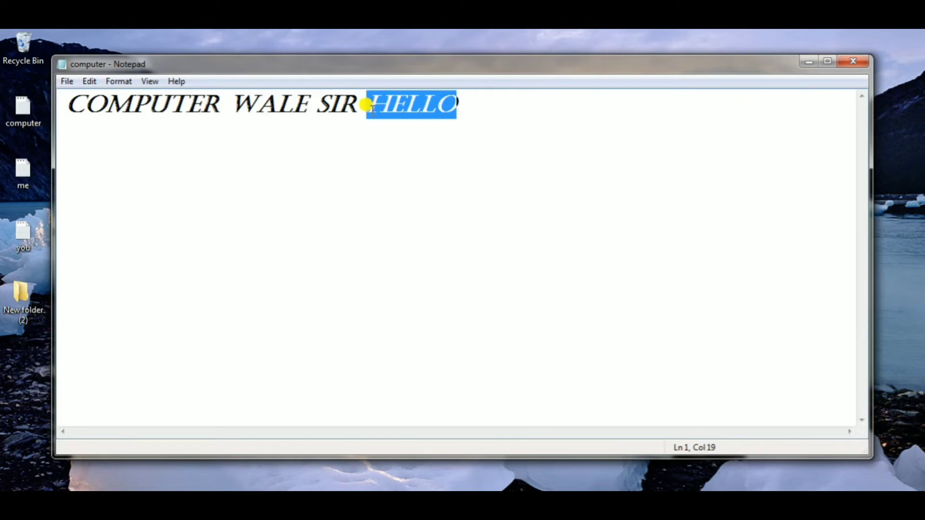
{"action": "key", "text": "BackSpace"}
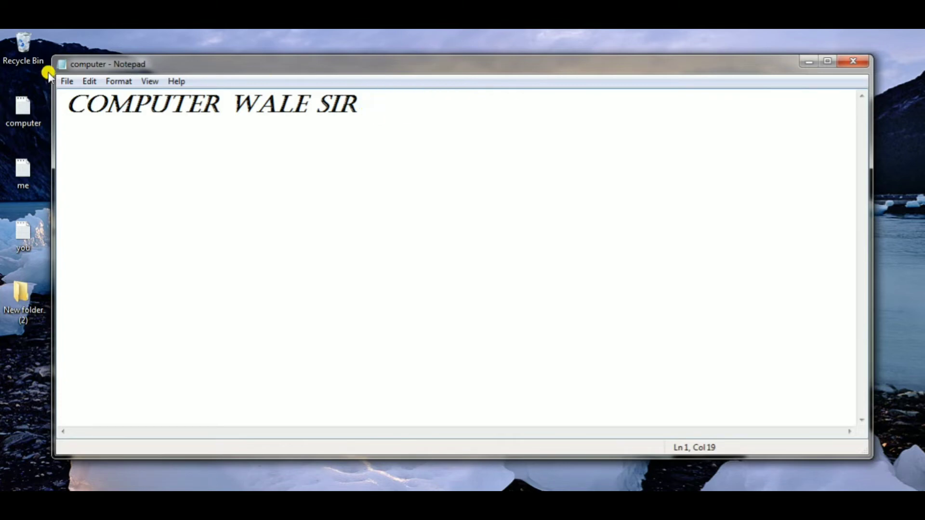
{"action": "left_click", "coordinate": [91, 81]}
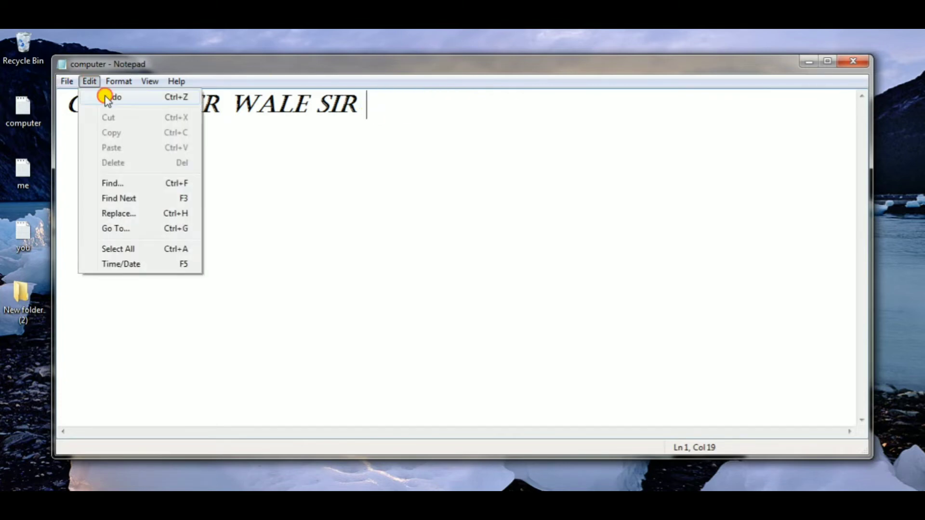
{"action": "left_click", "coordinate": [104, 96]}
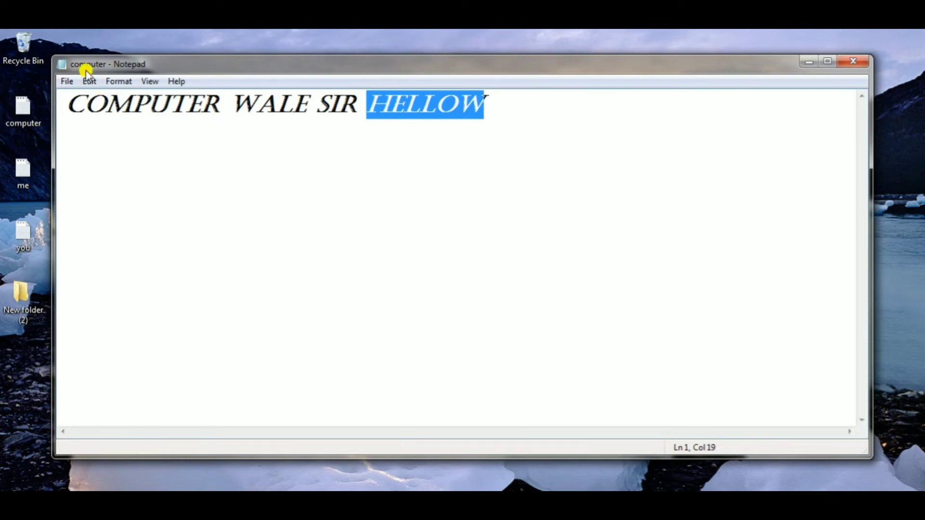
{"action": "left_click", "coordinate": [91, 82]}
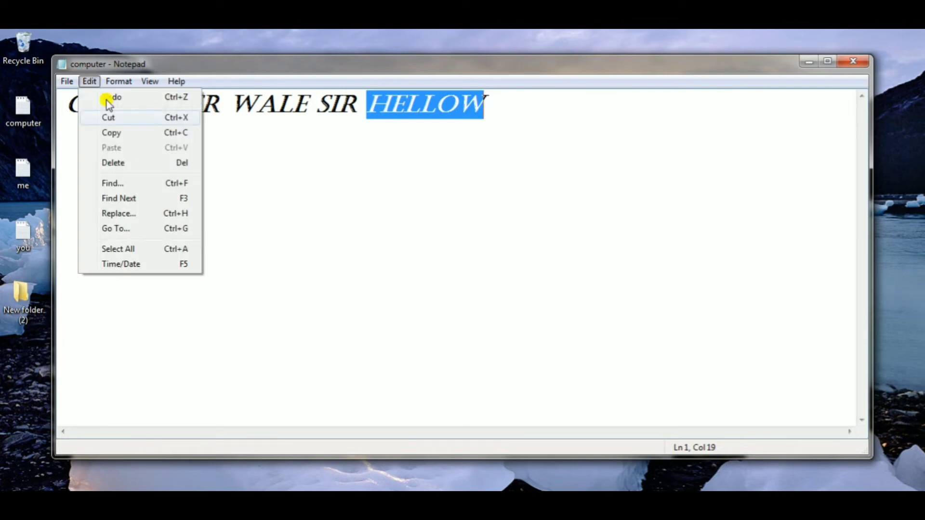
{"action": "left_click", "coordinate": [131, 97]}
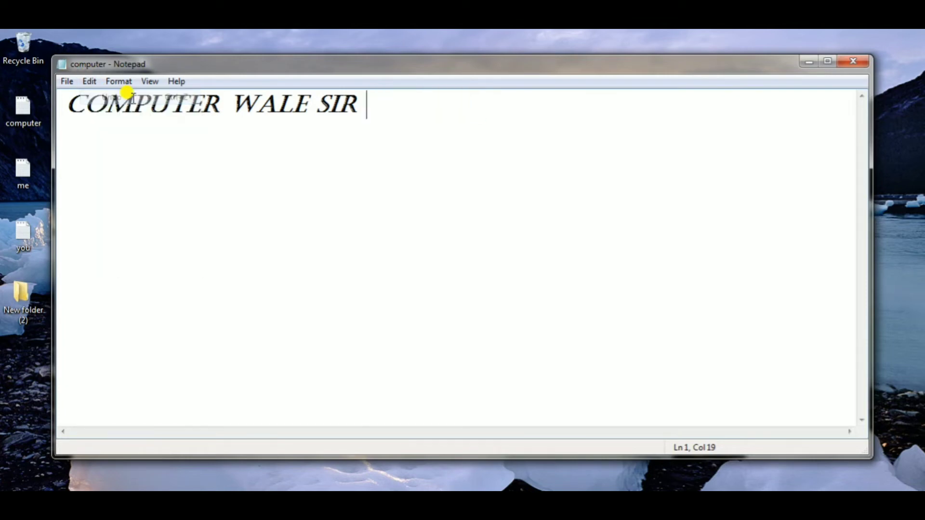
{"action": "left_click", "coordinate": [181, 161]}
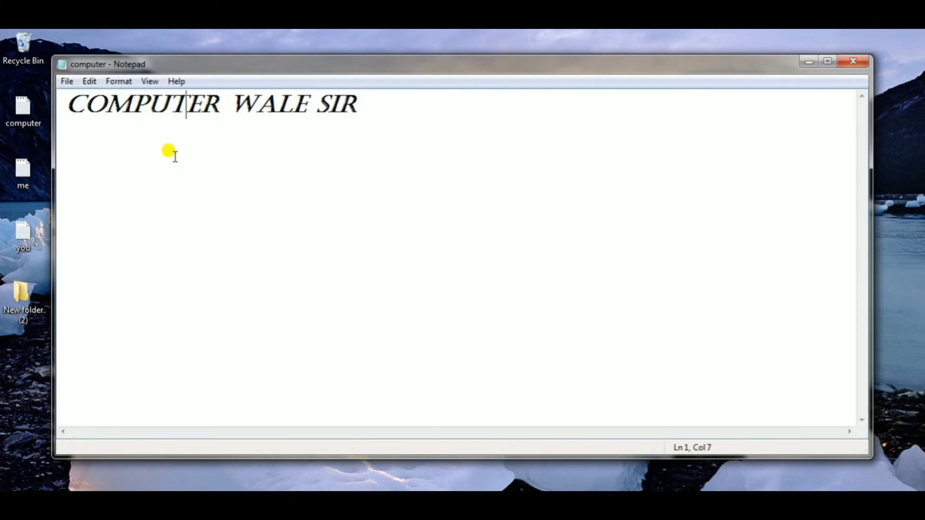
{"action": "left_click", "coordinate": [90, 82]}
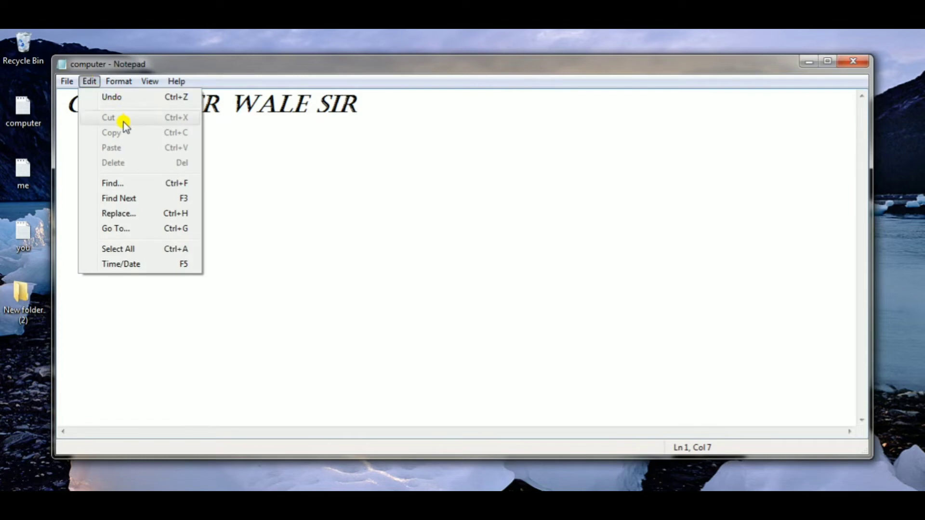
{"action": "left_click", "coordinate": [320, 153]}
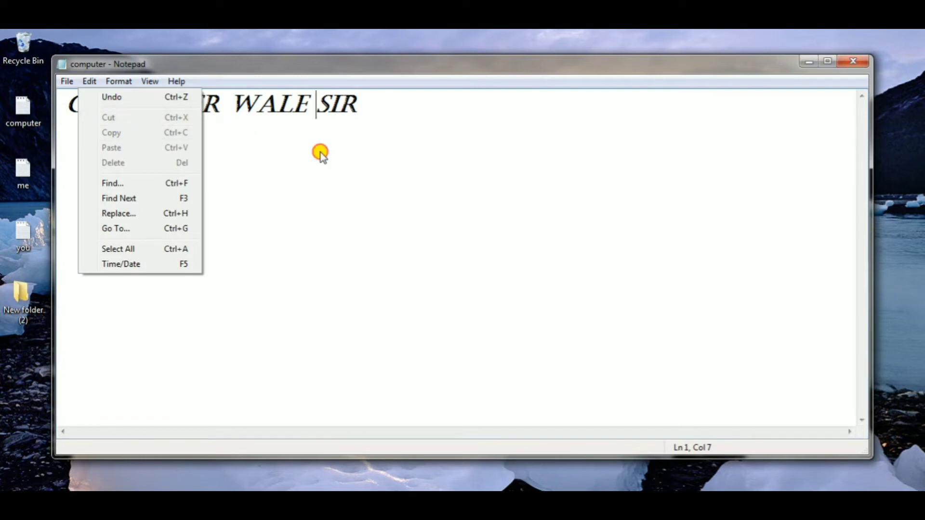
- Cut the whole text COMPUTER WALE SIR and paste it back into the emptied document
{"action": "left_click", "coordinate": [360, 100]}
{"action": "left_click_drag", "start_coordinate": [359, 100], "coordinate": [217, 94]}
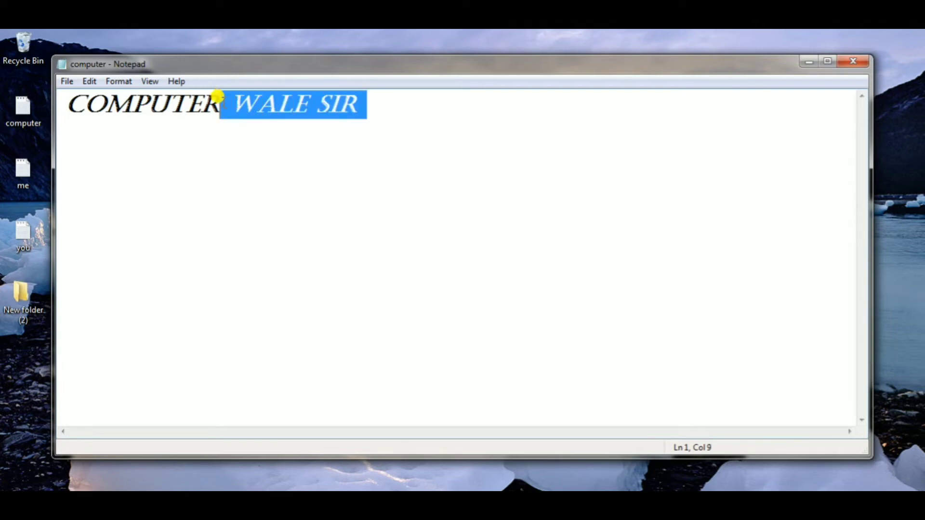
{"action": "left_click", "coordinate": [356, 100]}
{"action": "left_click_drag", "start_coordinate": [355, 91], "coordinate": [54, 118]}
{"action": "key", "text": "ctrl+c"}
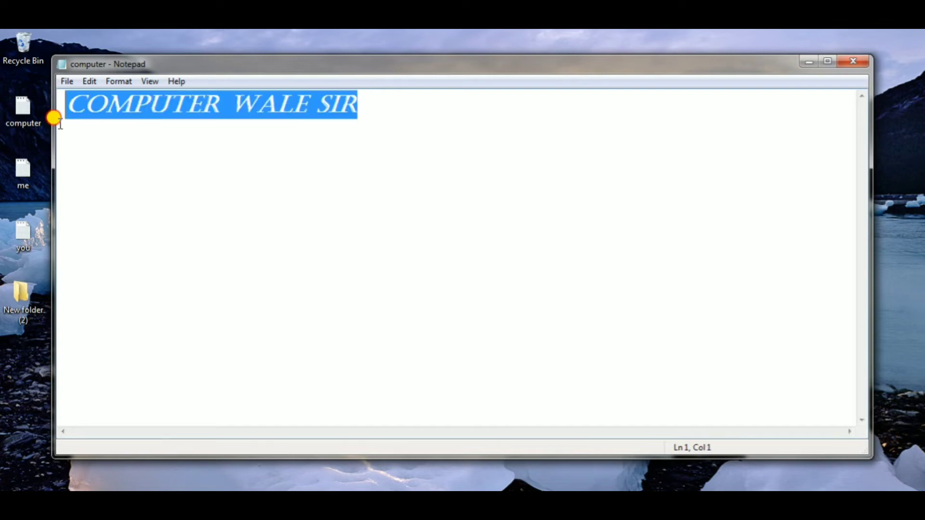
{"action": "left_click", "coordinate": [91, 82]}
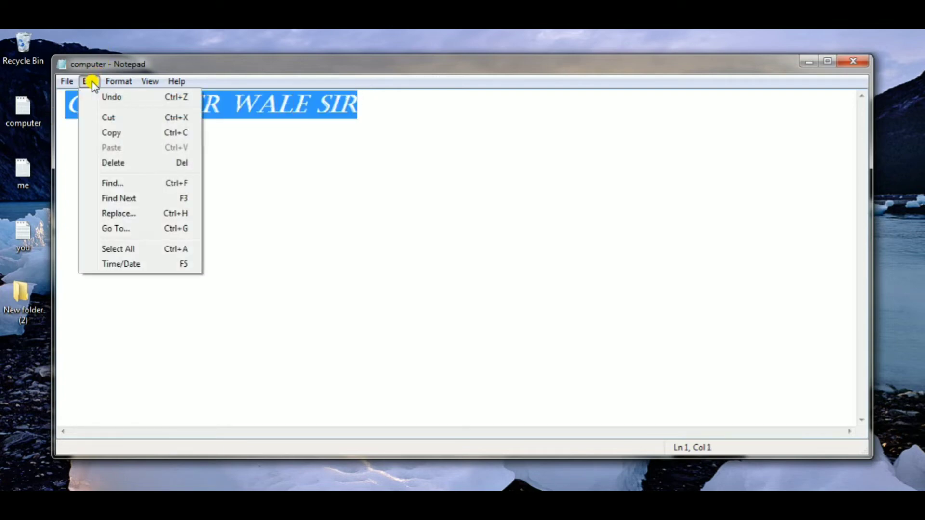
{"action": "left_click", "coordinate": [119, 117]}
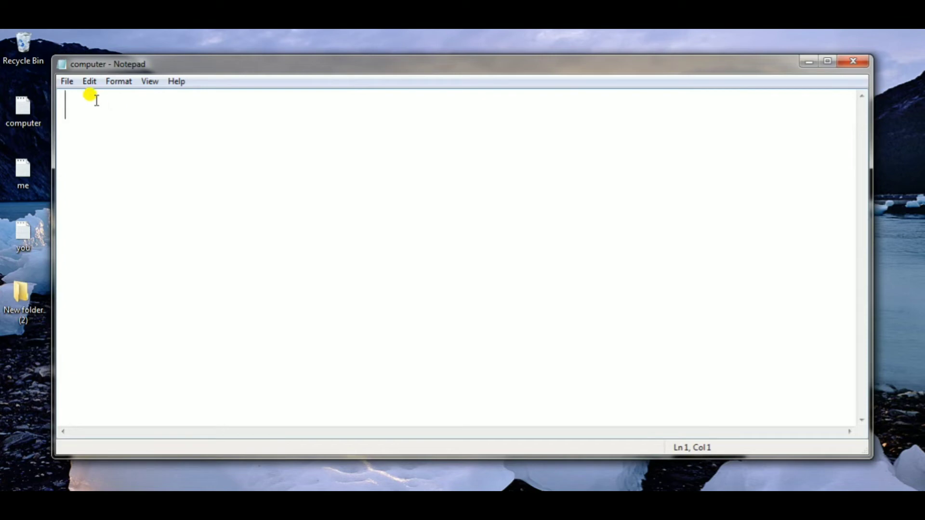
{"action": "left_click", "coordinate": [90, 82]}
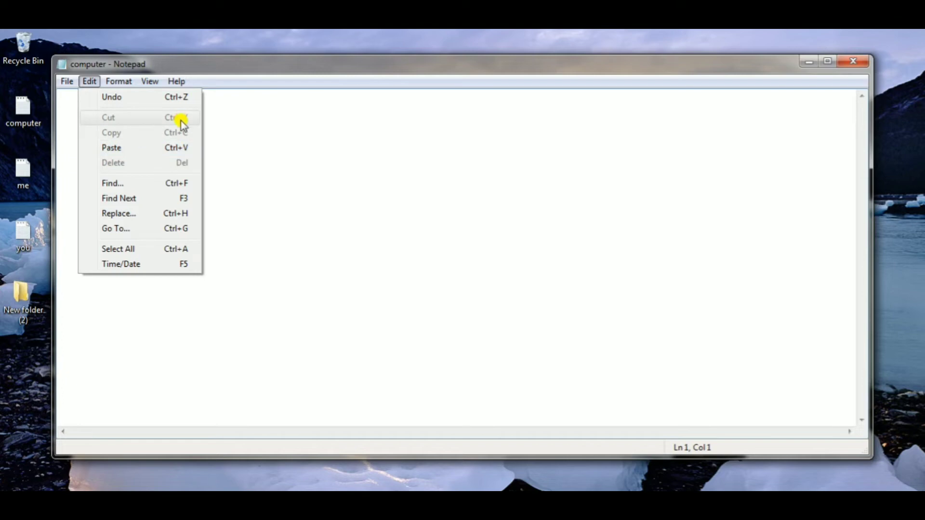
{"action": "left_click", "coordinate": [184, 153]}
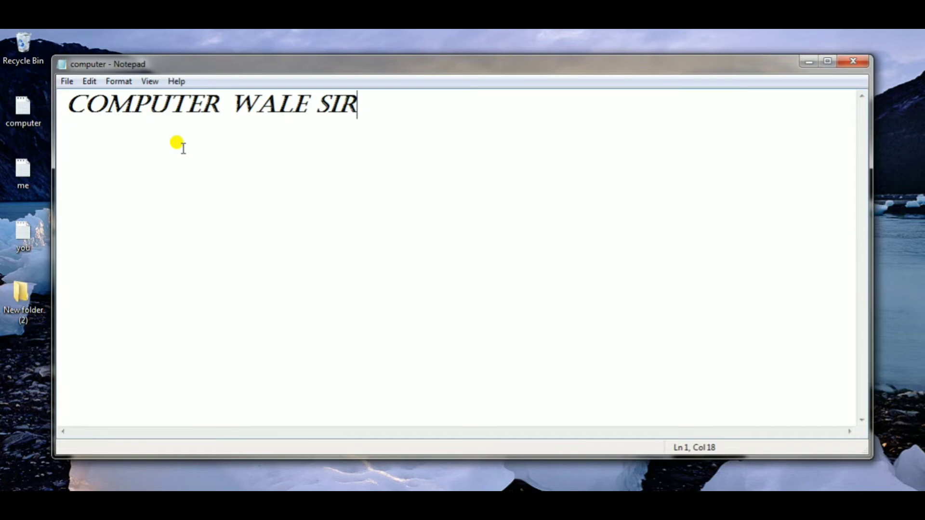
- Paste the cut text three more times below the first line, placing each copy on its own line
{"action": "key", "text": "Return"}
{"action": "left_click", "coordinate": [90, 81]}
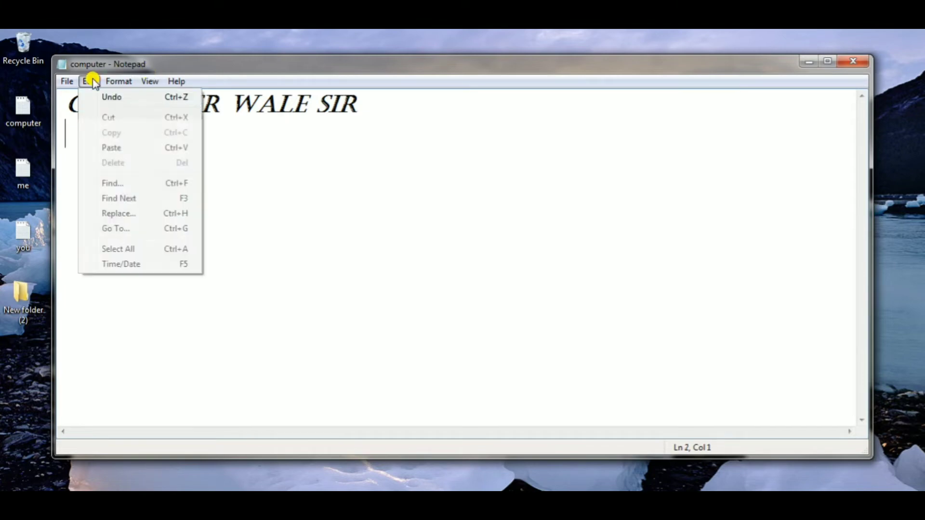
{"action": "left_click", "coordinate": [125, 148]}
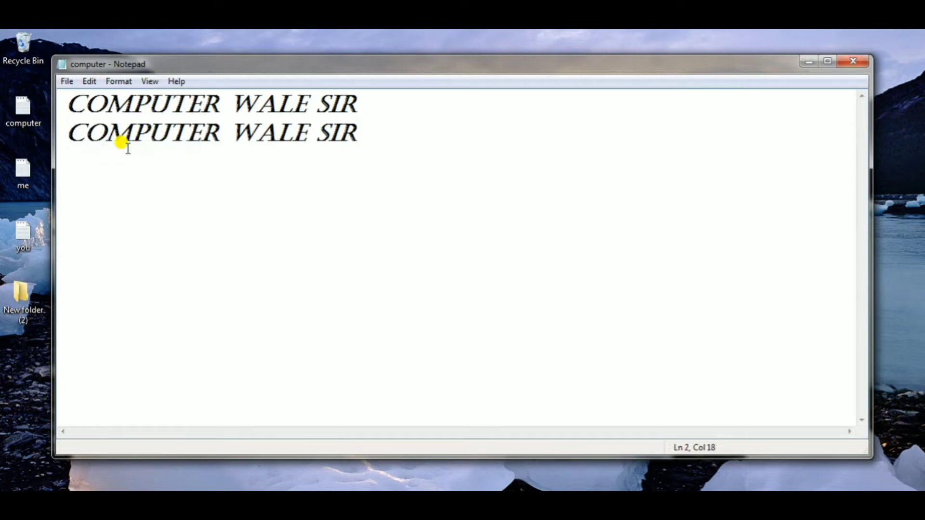
{"action": "key", "text": "Return"}
{"action": "left_click", "coordinate": [89, 82]}
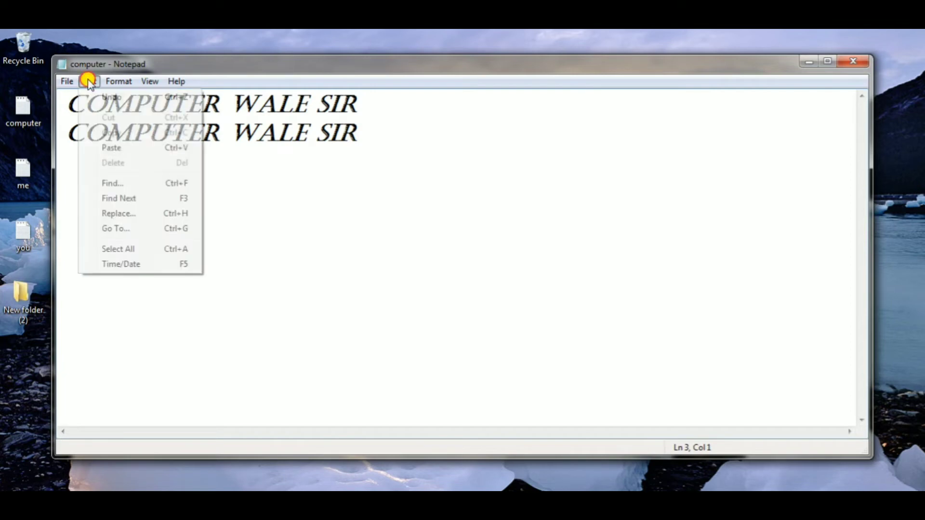
{"action": "left_click", "coordinate": [120, 146]}
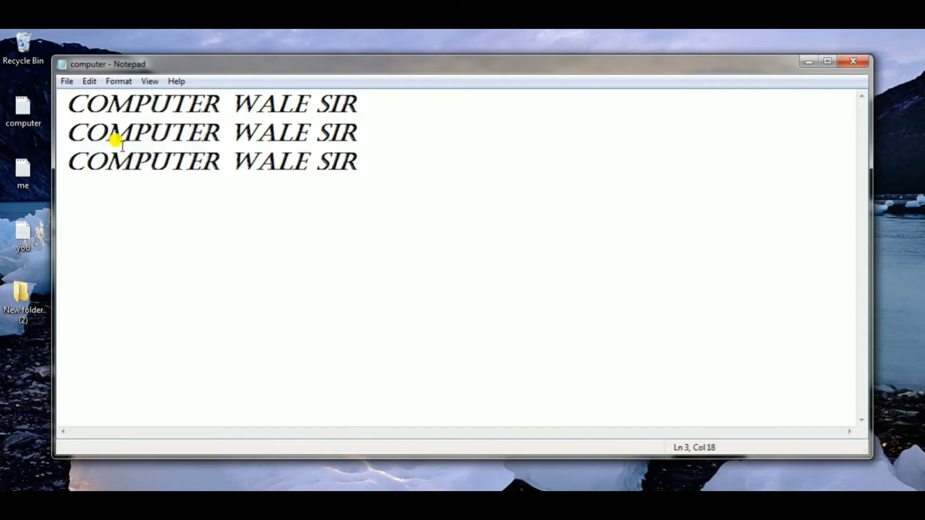
{"action": "left_click", "coordinate": [90, 81]}
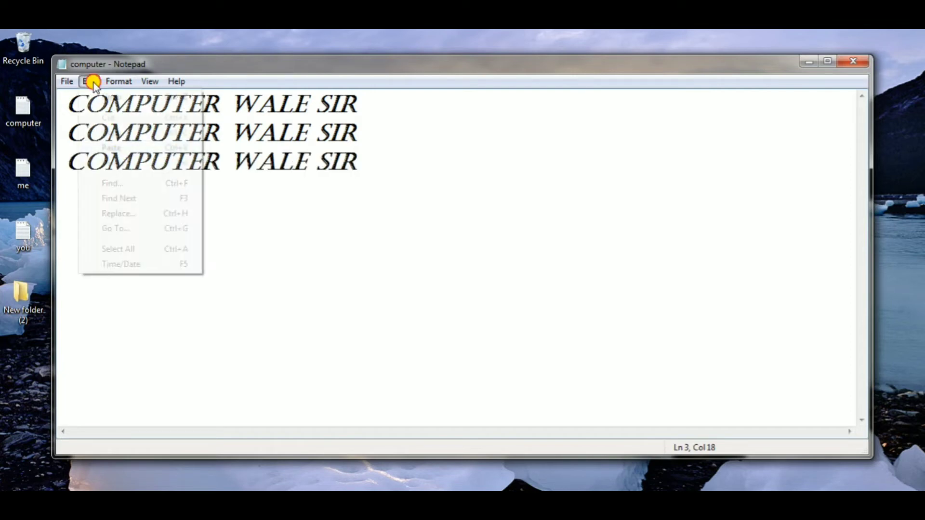
{"action": "left_click", "coordinate": [111, 148]}
{"action": "left_click", "coordinate": [356, 157]}
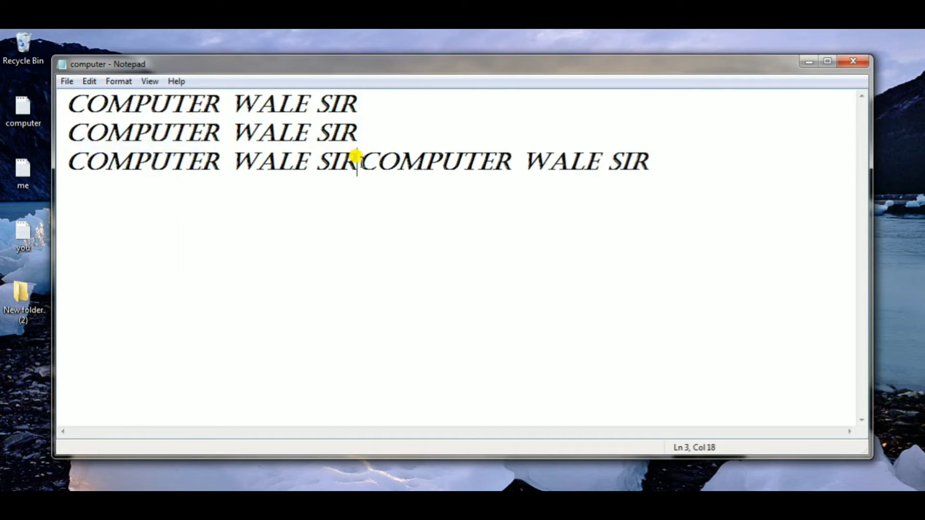
{"action": "key", "text": "Return"}
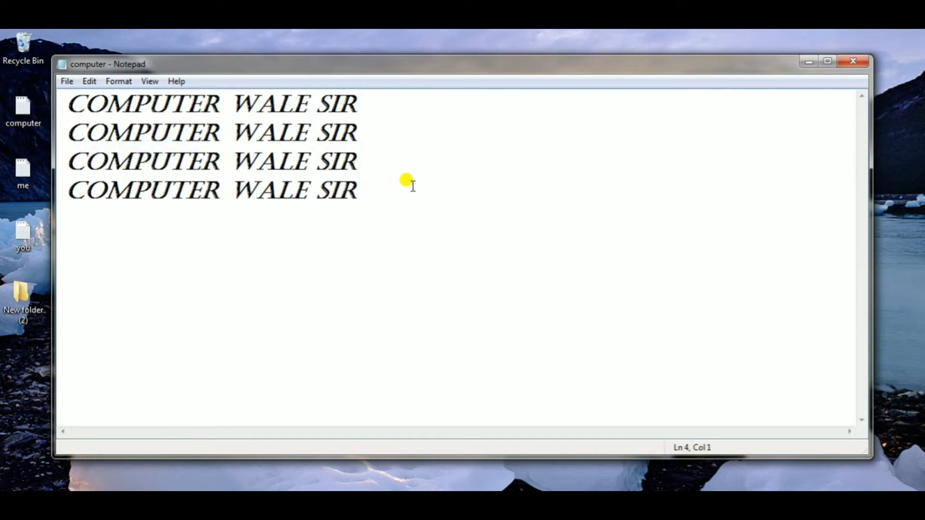
- Delete the three extra pasted lines, keeping only the first COMPUTER WALE SIR line
{"action": "left_click", "coordinate": [363, 188]}
{"action": "left_click_drag", "start_coordinate": [364, 188], "coordinate": [152, 125]}
{"action": "key", "text": "BackSpace"}
{"action": "key", "text": "BackSpace"}
{"action": "key", "text": "BackSpace"}
{"action": "key", "text": "BackSpace"}
{"action": "key", "text": "BackSpace"}
{"action": "key", "text": "BackSpace"}
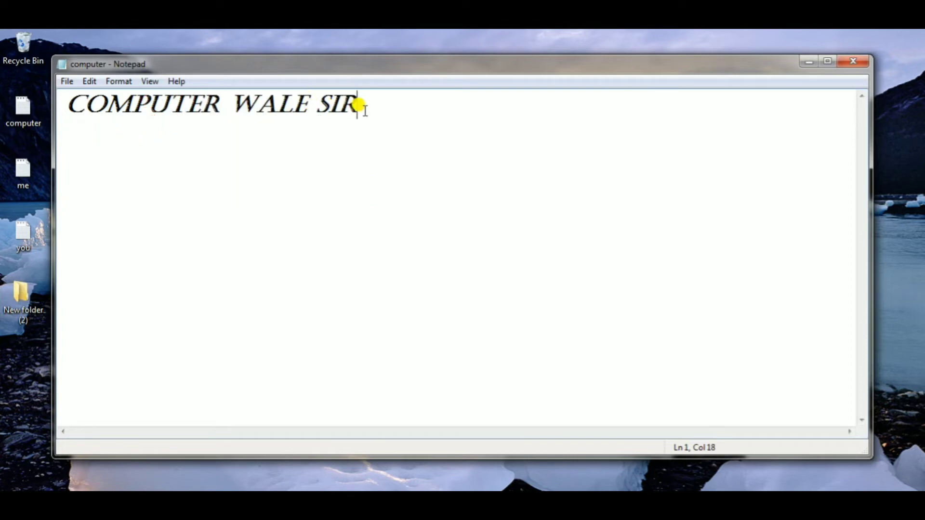
- Select the whole COMPUTER WALE SIR line and copy it
{"action": "left_click_drag", "start_coordinate": [359, 107], "coordinate": [15, 101]}
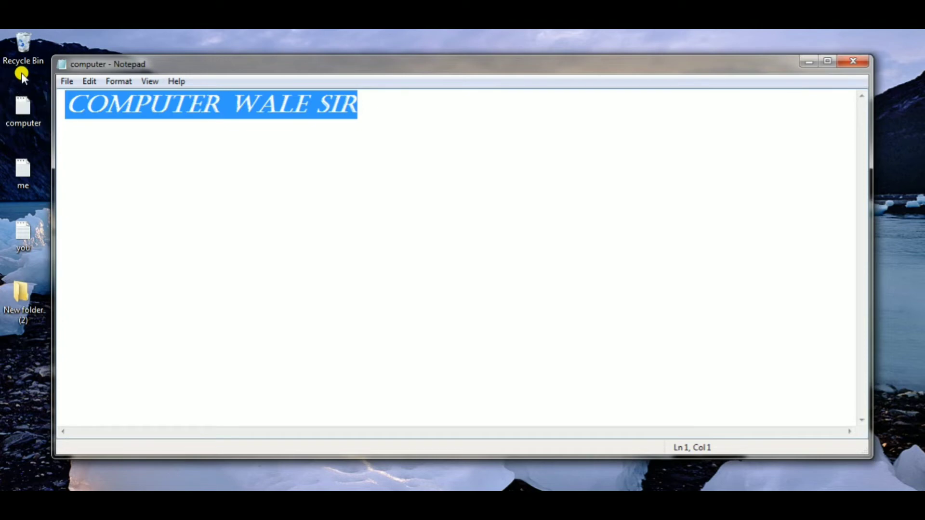
{"action": "left_click", "coordinate": [90, 82]}
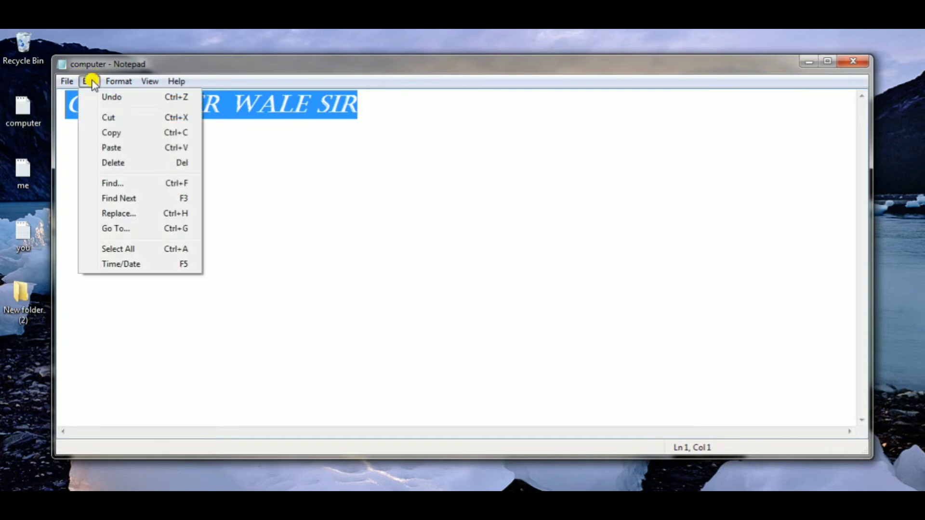
{"action": "left_click", "coordinate": [132, 132]}
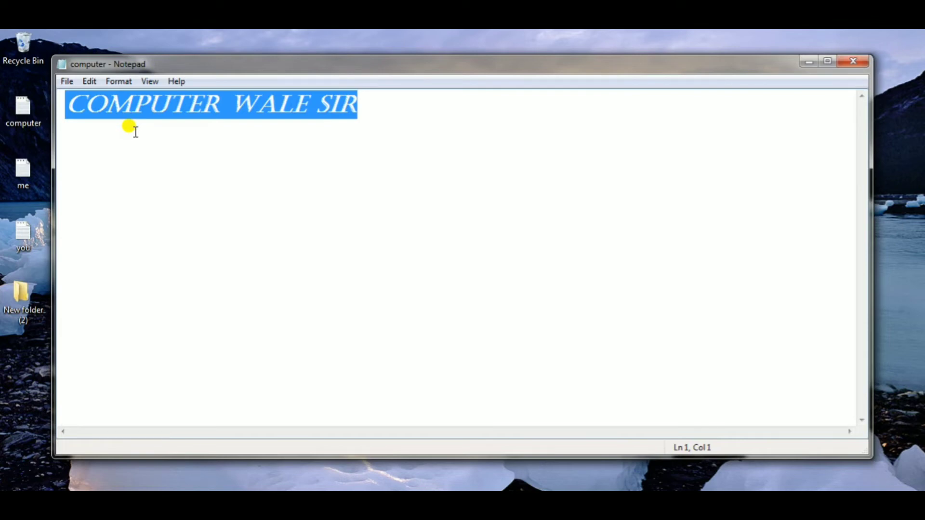
- Paste the copied text twice below the first line, placing each copy on its own line
{"action": "left_click", "coordinate": [361, 105]}
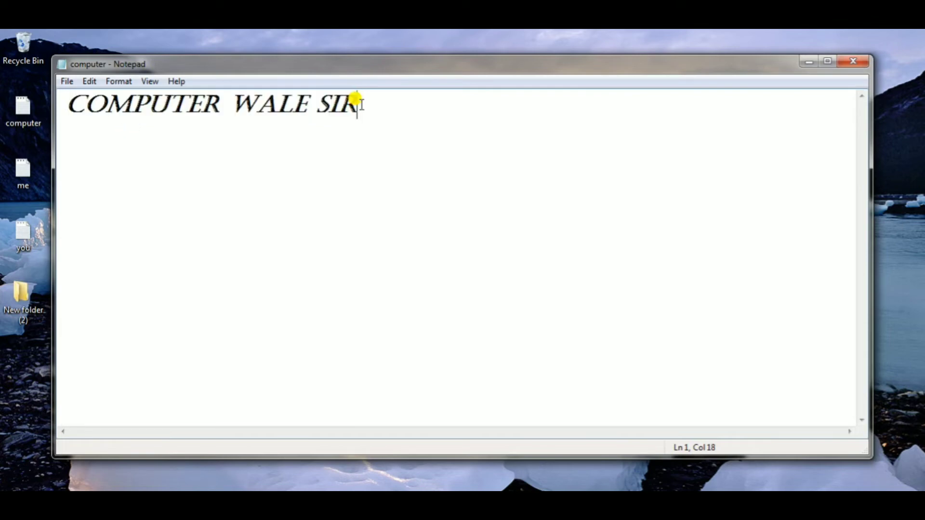
{"action": "key", "text": "Return"}
{"action": "left_click", "coordinate": [88, 81]}
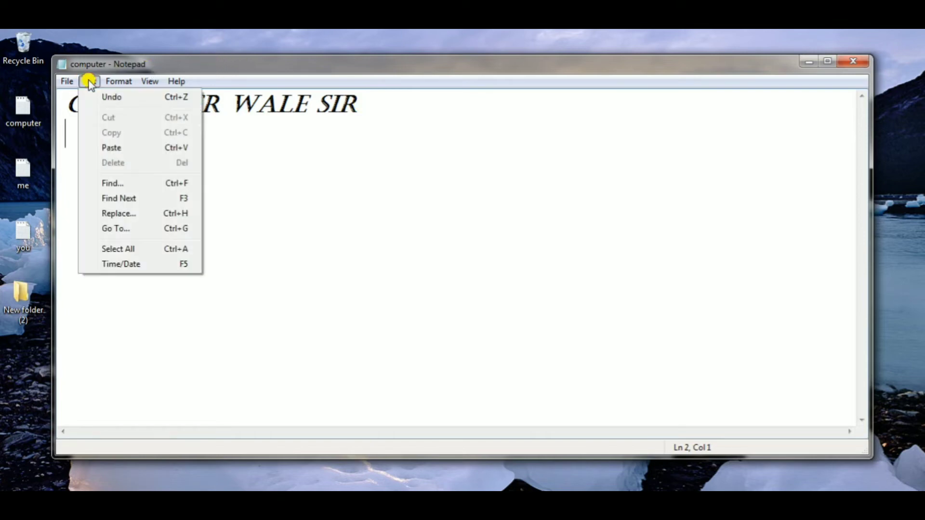
{"action": "left_click", "coordinate": [112, 148]}
{"action": "key", "text": "Return"}
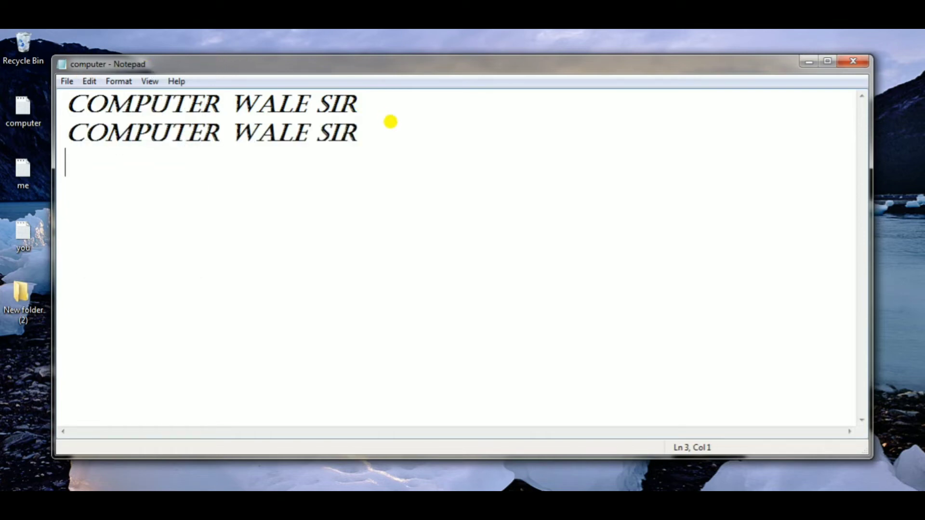
{"action": "left_click", "coordinate": [89, 81]}
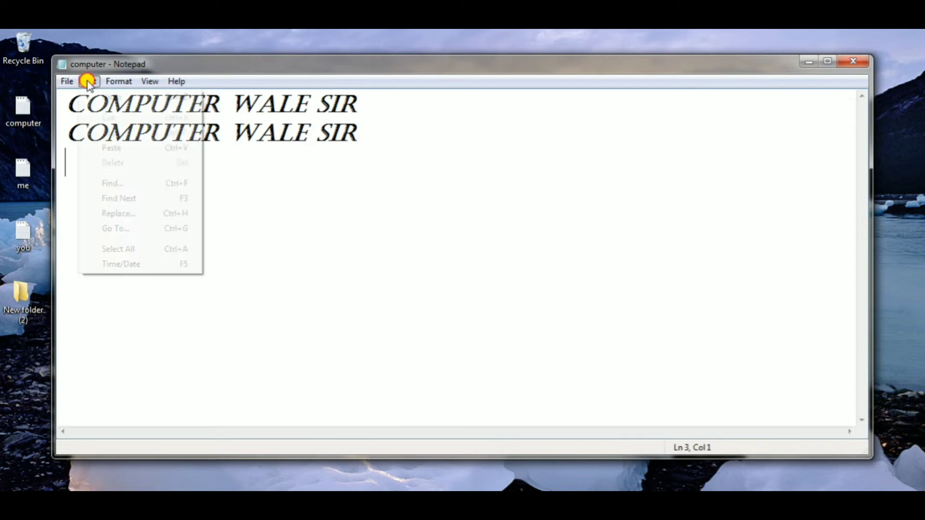
{"action": "left_click", "coordinate": [117, 147]}
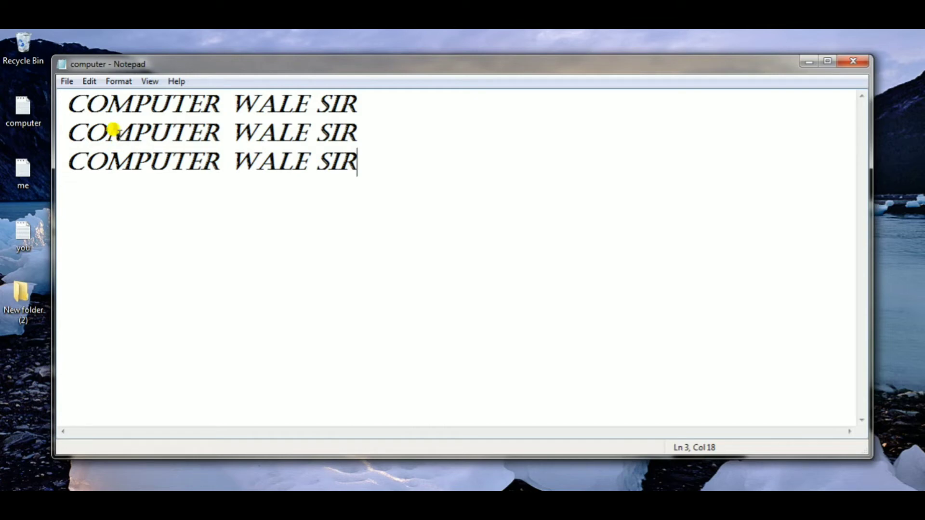
- Select the third COMPUTER WALE SIR line and remove it with the Delete command
{"action": "left_click", "coordinate": [227, 138]}
{"action": "left_click", "coordinate": [356, 158], "text": "shift"}
{"action": "left_click", "coordinate": [355, 158]}
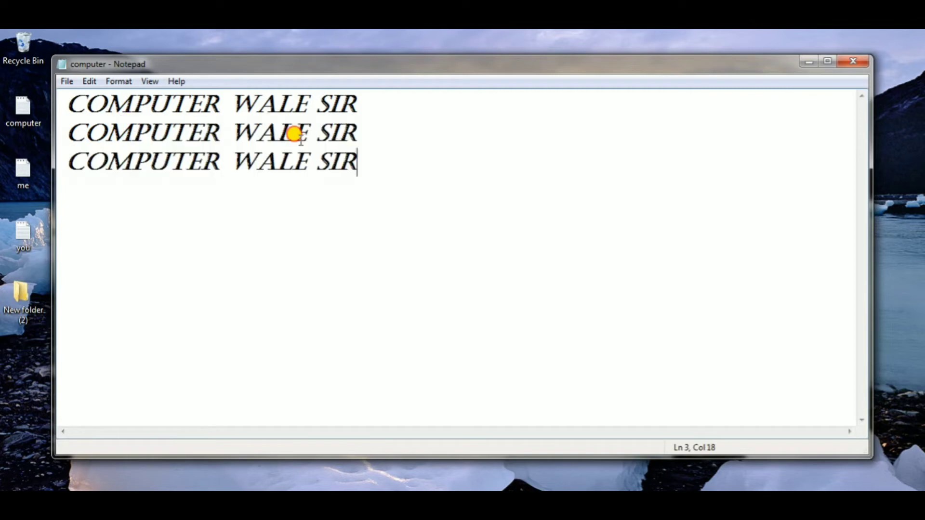
{"action": "left_click", "coordinate": [90, 82]}
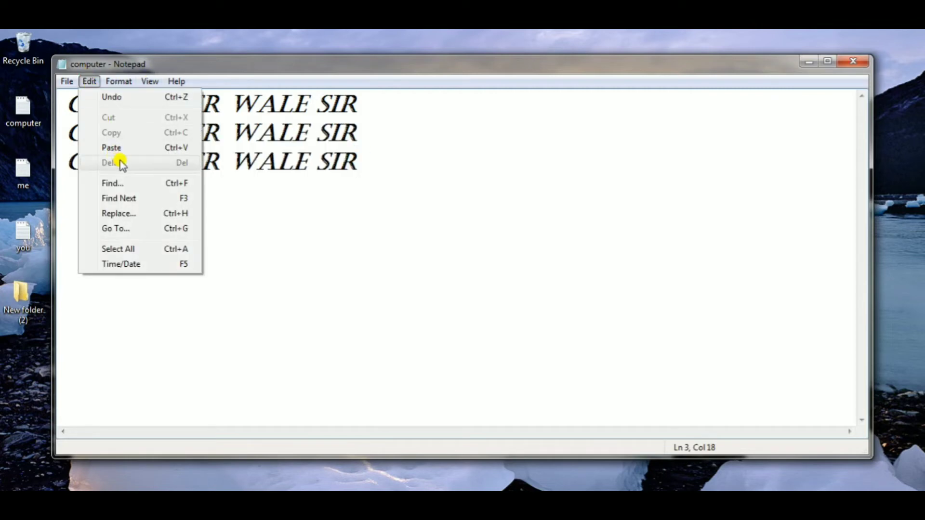
{"action": "left_click", "coordinate": [359, 181]}
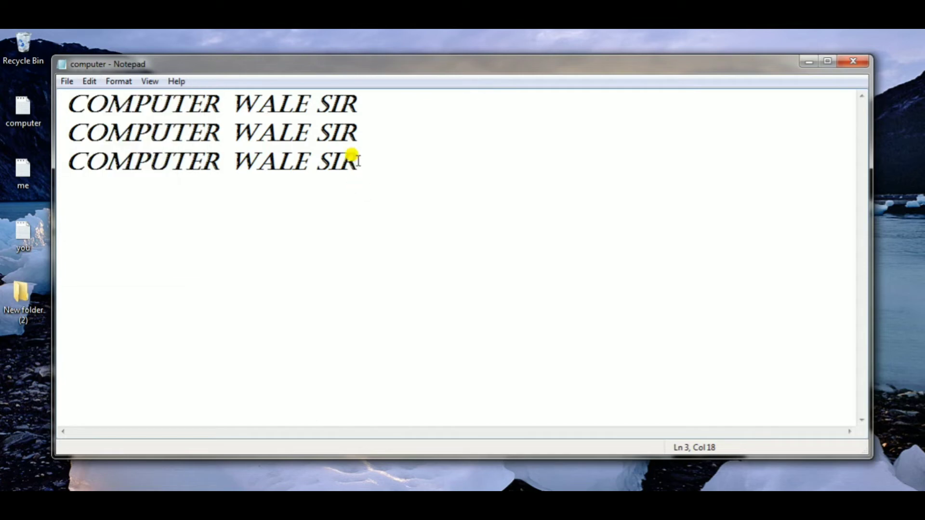
{"action": "left_click_drag", "start_coordinate": [357, 164], "coordinate": [29, 153]}
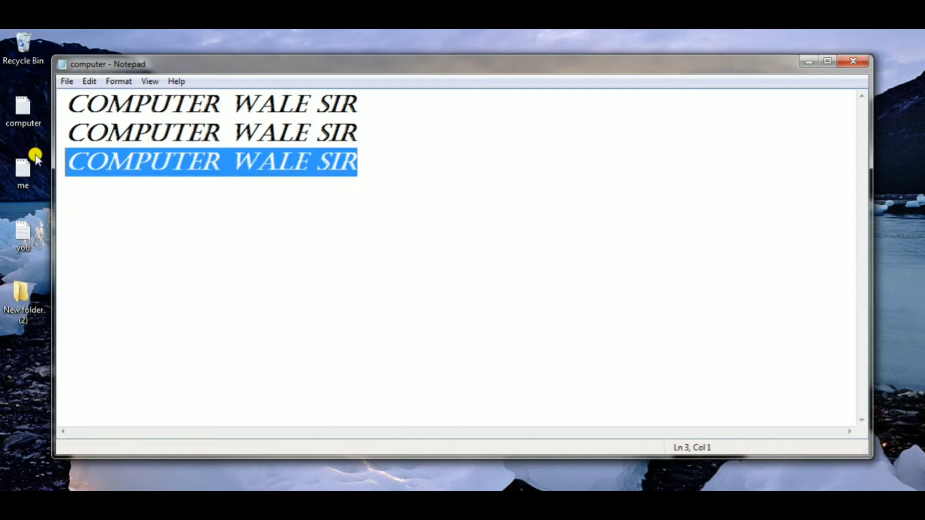
{"action": "left_click", "coordinate": [91, 82]}
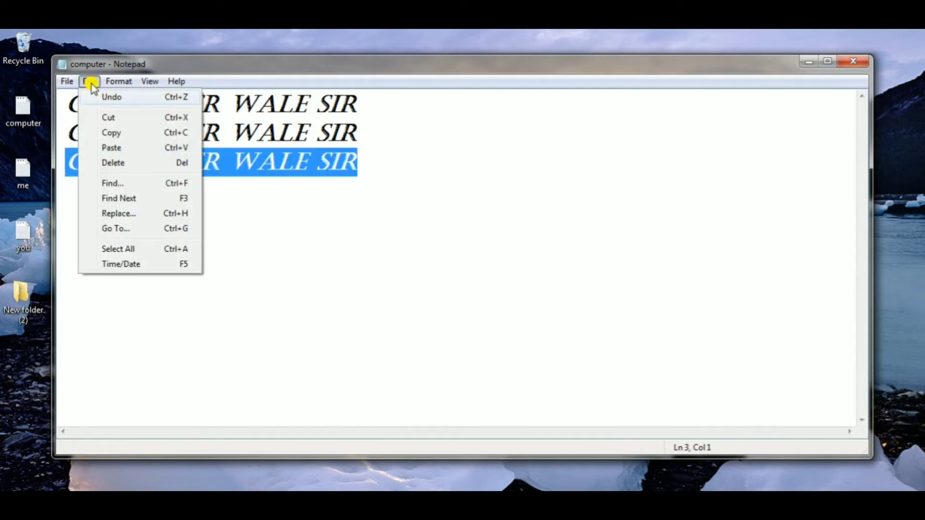
{"action": "left_click", "coordinate": [121, 162]}
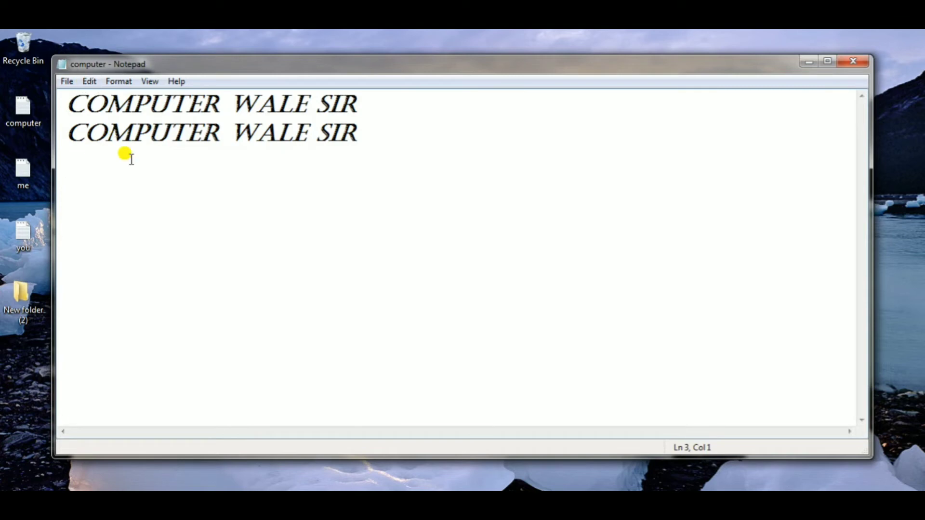
- Write HELLO on the third line and WHAT IS YOUR NAME on the fourth line
{"action": "type", "text": "HELLOW"}
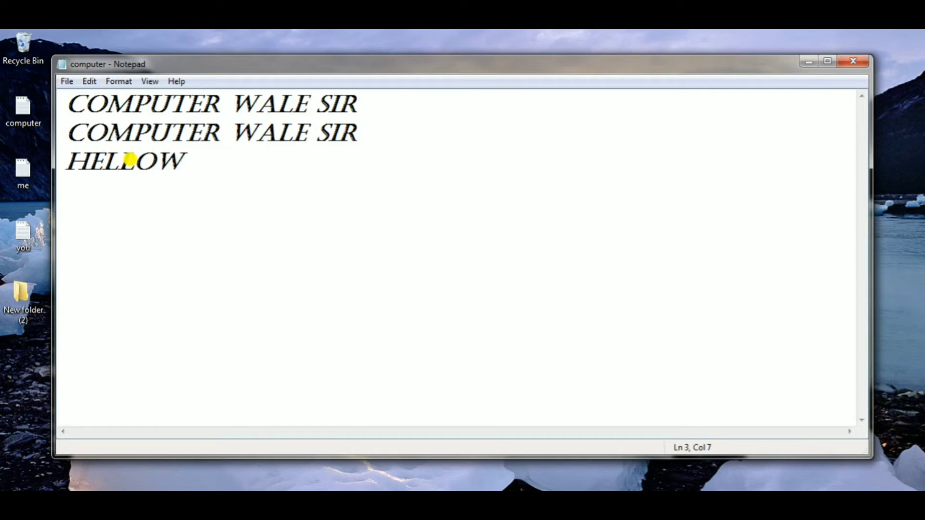
{"action": "key", "text": "BackSpace"}
{"action": "key", "text": "Return"}
{"action": "type", "text": "WH"}
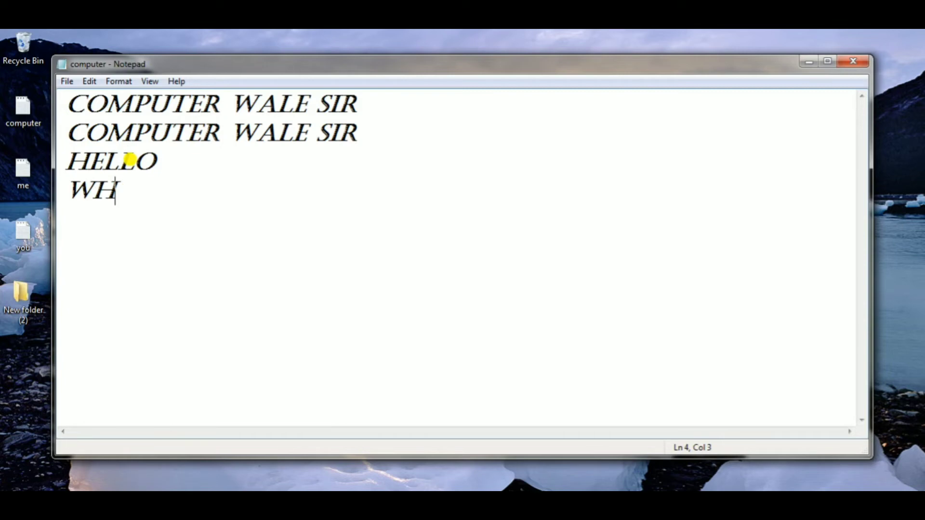
{"action": "type", "text": "AT"}
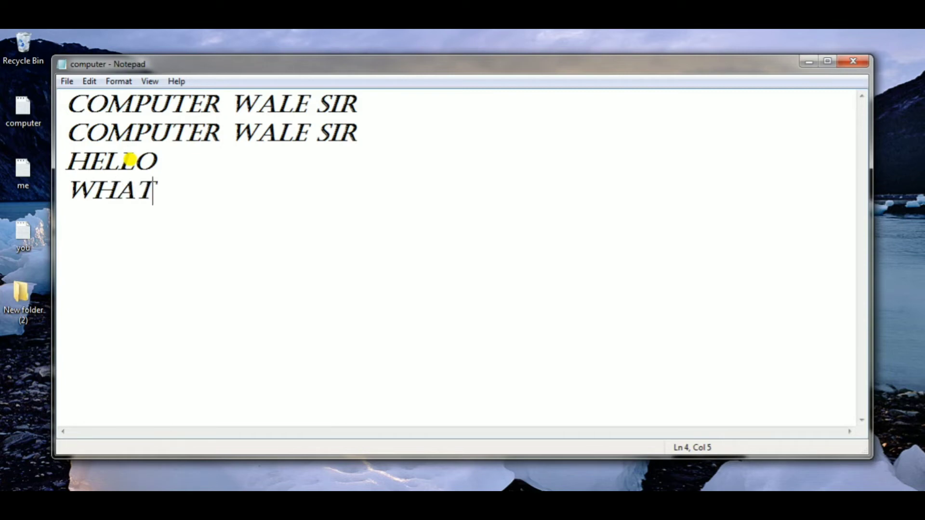
{"action": "type", "text": " IS YO"}
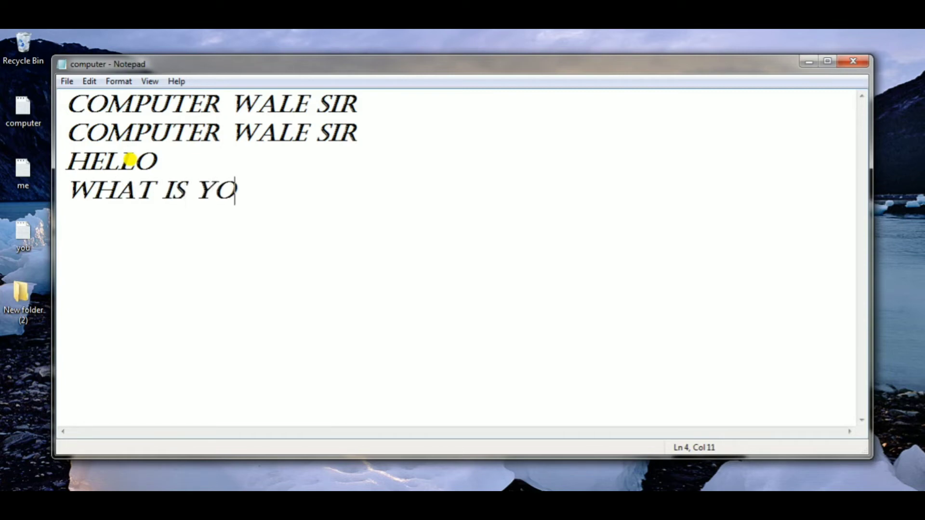
{"action": "type", "text": "UR N"}
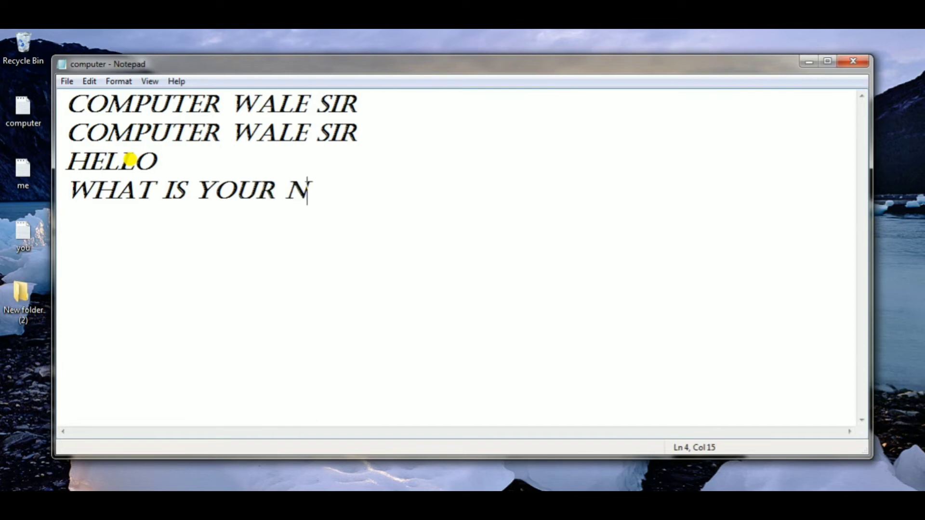
{"action": "type", "text": "AME"}
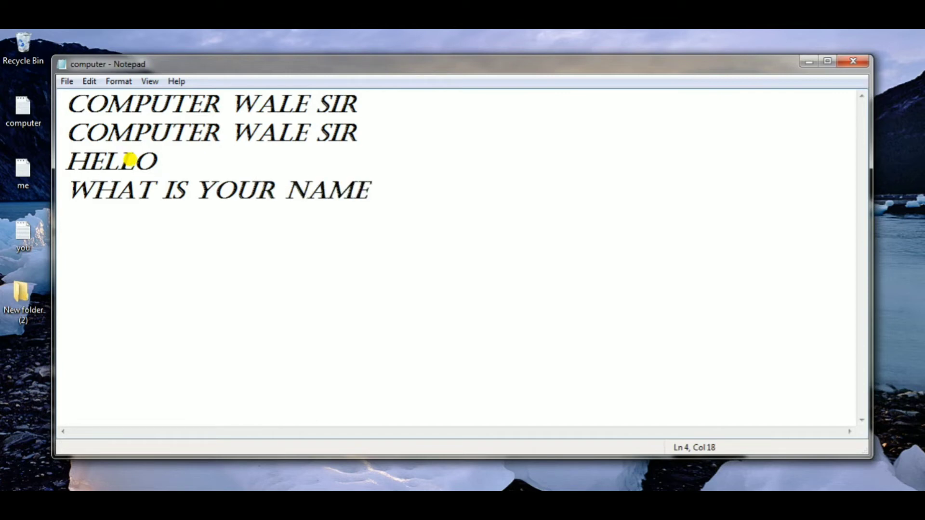
- Search downward for "sir" from the NAME word in the last line, with the Find dialog moved clear of the text
{"action": "left_click", "coordinate": [308, 179]}
{"action": "left_click", "coordinate": [89, 81]}
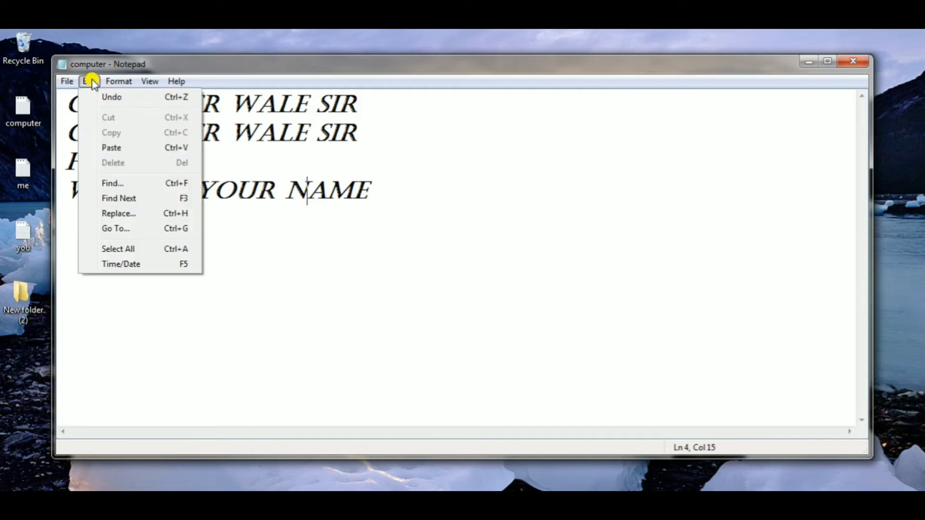
{"action": "left_click", "coordinate": [144, 185]}
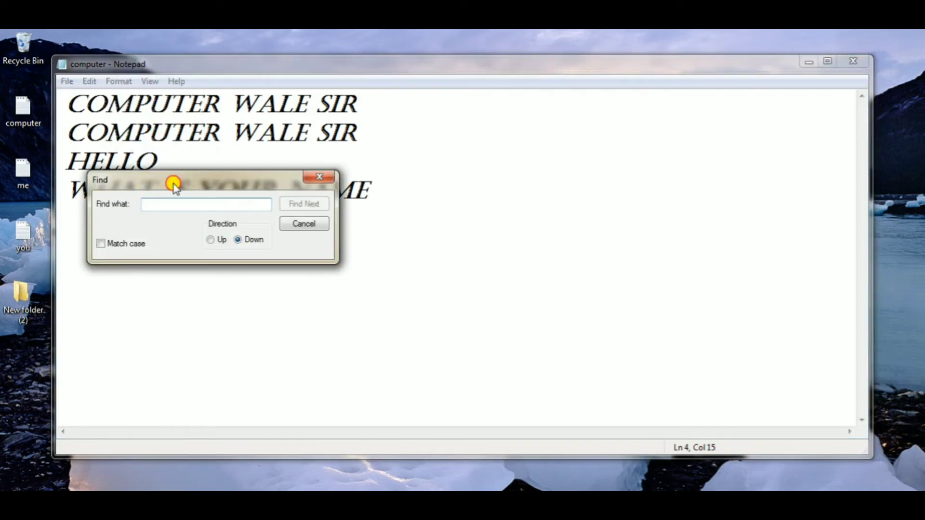
{"action": "left_click_drag", "start_coordinate": [174, 184], "coordinate": [496, 128]}
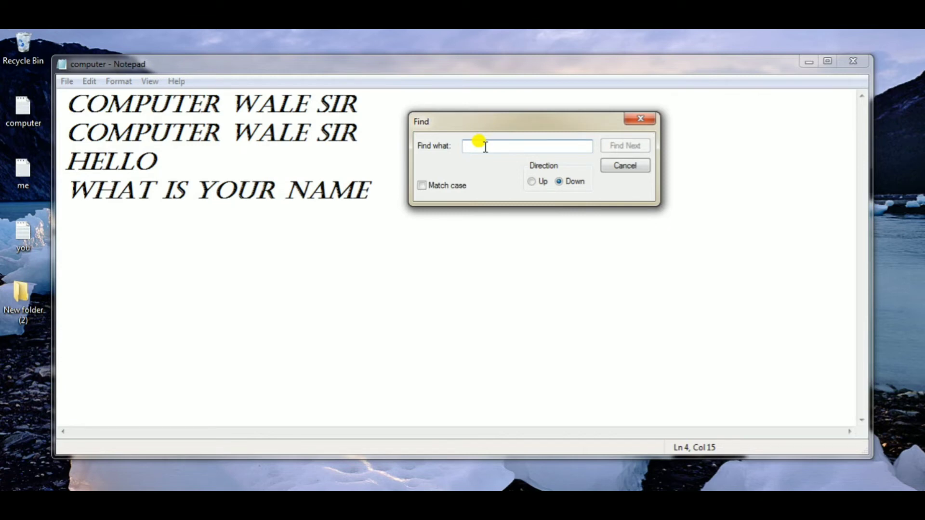
{"action": "type", "text": "si"}
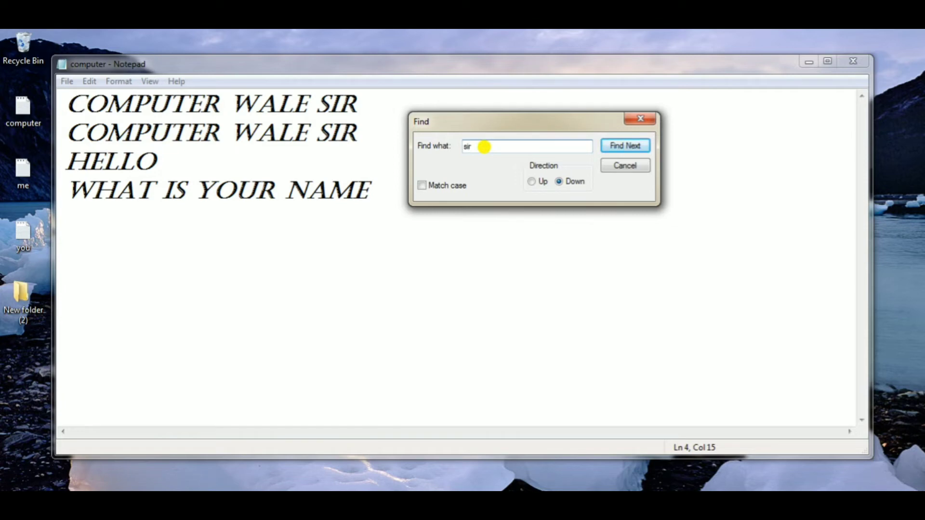
{"action": "type", "text": "r"}
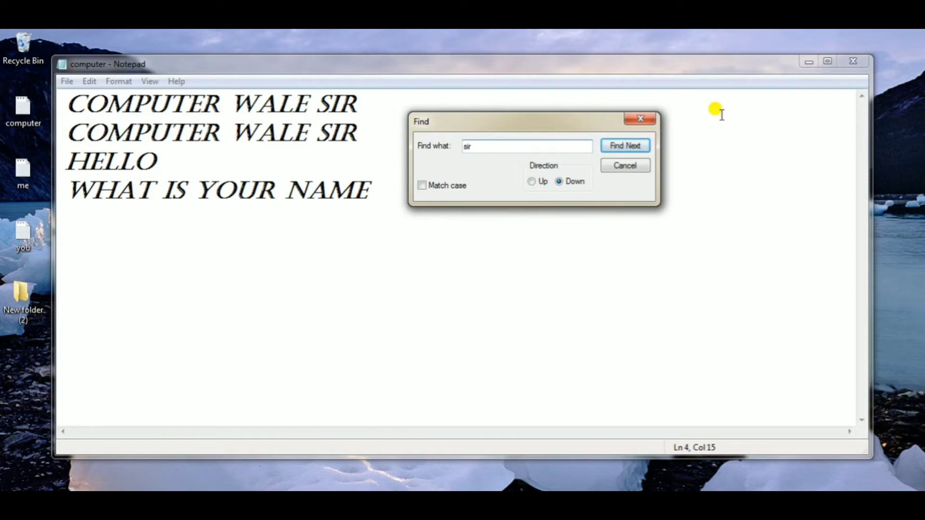
{"action": "left_click", "coordinate": [632, 147]}
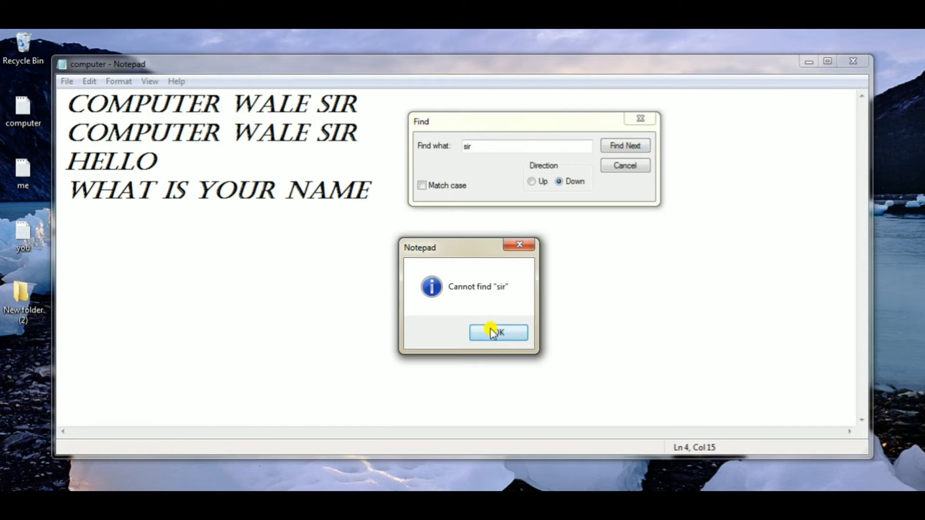
{"action": "left_click", "coordinate": [500, 332]}
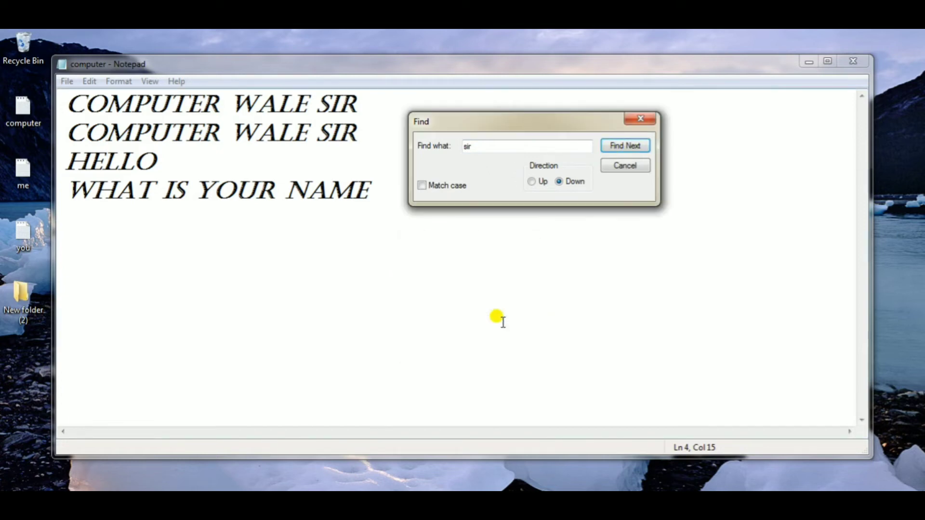
- Switch the search direction to Up, step through the occurrences of "sir", and close the Find dialog
{"action": "left_click", "coordinate": [533, 181]}
{"action": "left_click", "coordinate": [618, 146]}
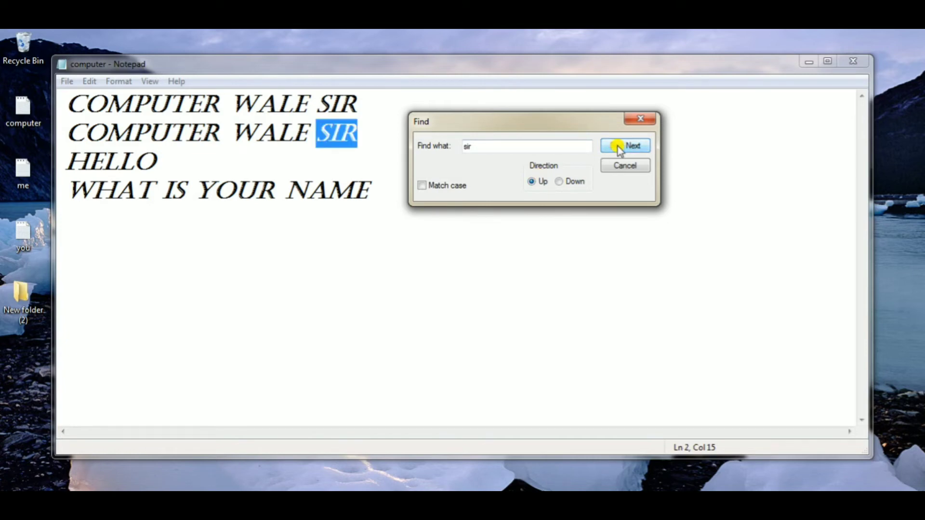
{"action": "left_click", "coordinate": [619, 147]}
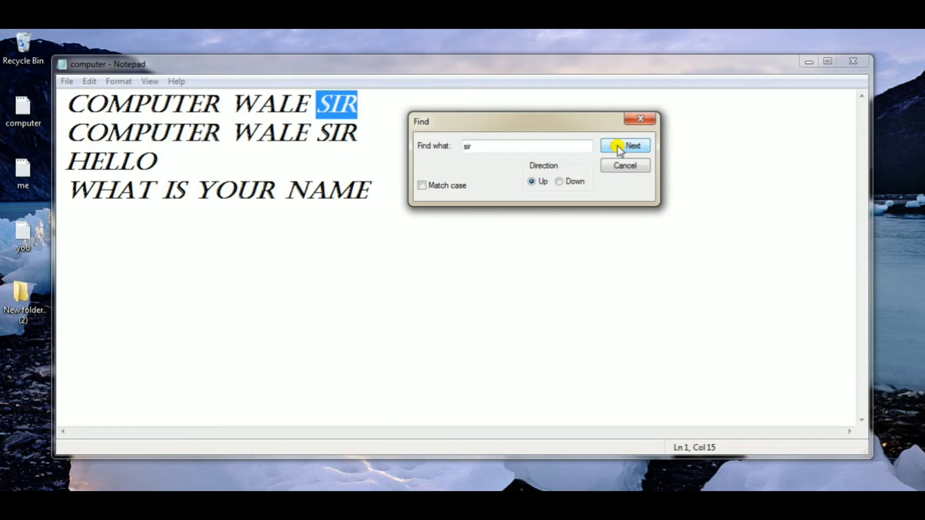
{"action": "left_click", "coordinate": [618, 146]}
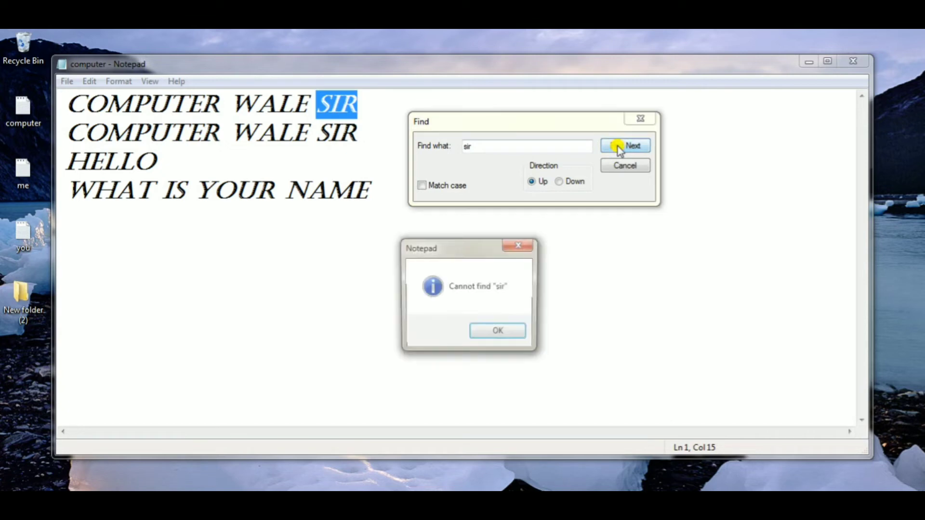
{"action": "left_click", "coordinate": [501, 330]}
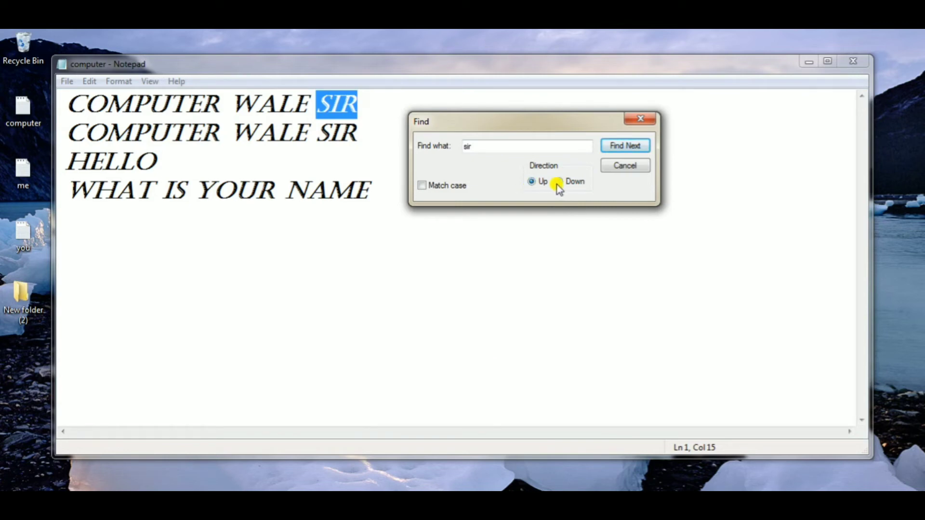
{"action": "left_click", "coordinate": [640, 121]}
- Repeat the last search for "sir" with the Find Next command and dismiss the message
{"action": "left_click", "coordinate": [90, 82]}
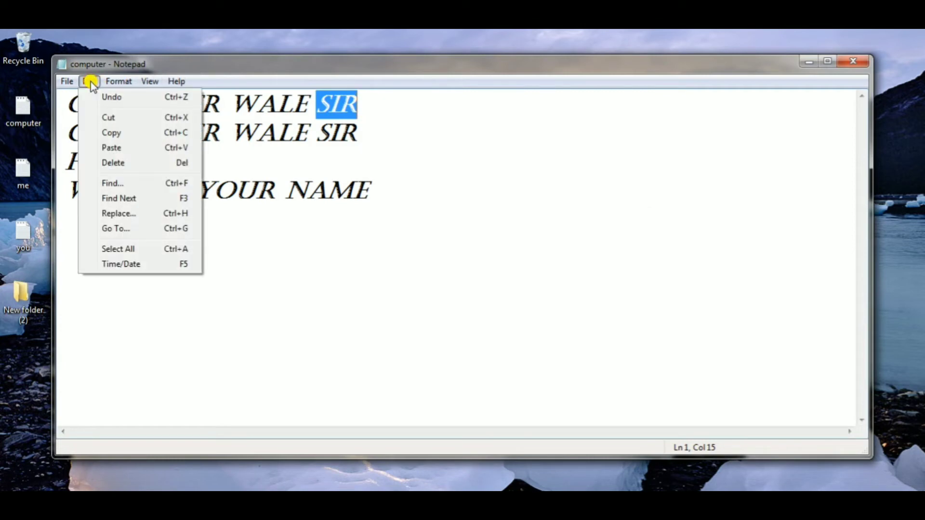
{"action": "left_click", "coordinate": [125, 199]}
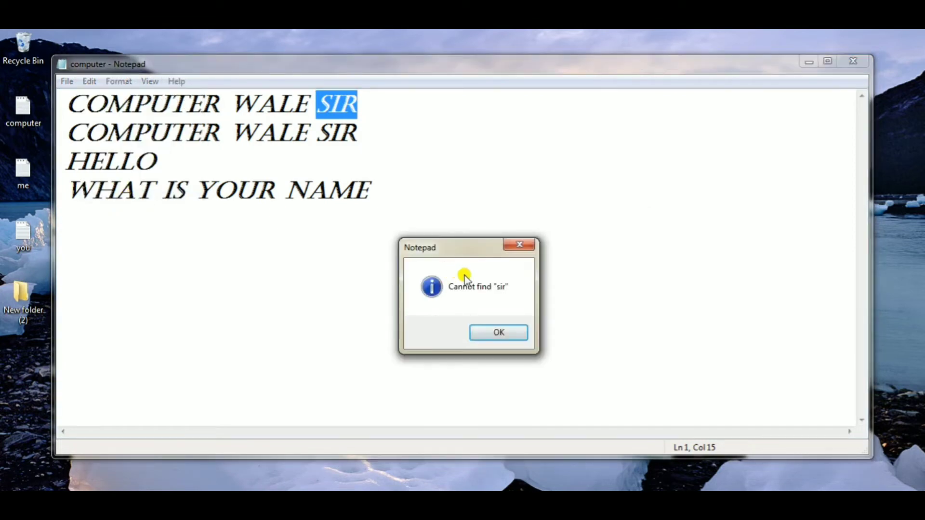
{"action": "left_click", "coordinate": [497, 329]}
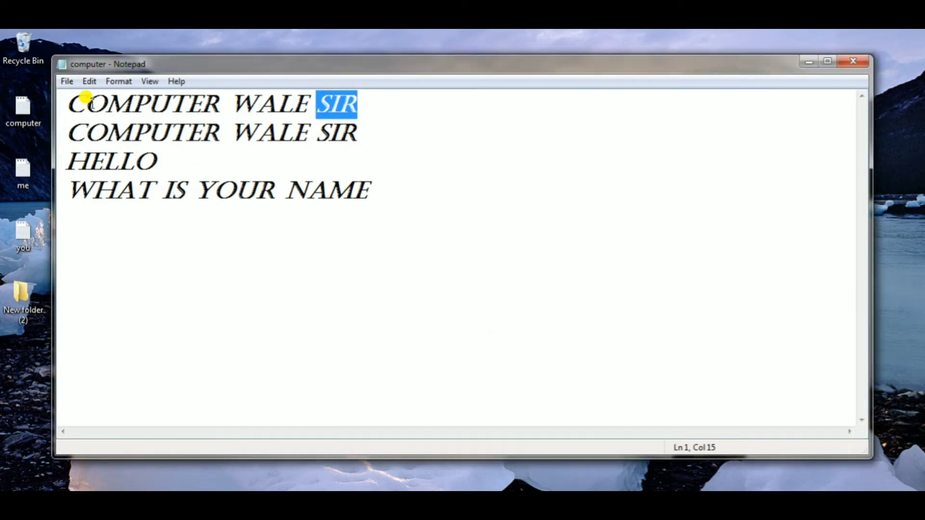
- Reopen the Find dialog and search for "sir" again with the direction set to Up
{"action": "left_click", "coordinate": [97, 81]}
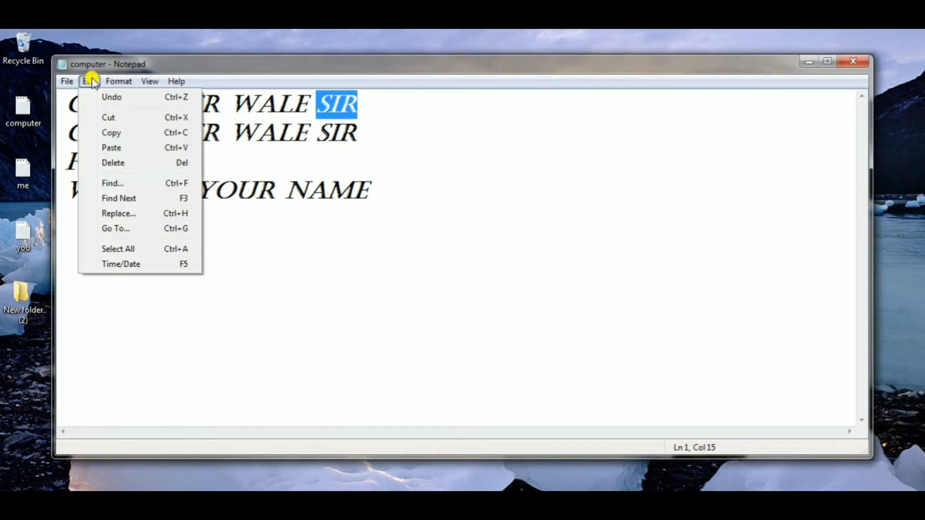
{"action": "left_click", "coordinate": [126, 185]}
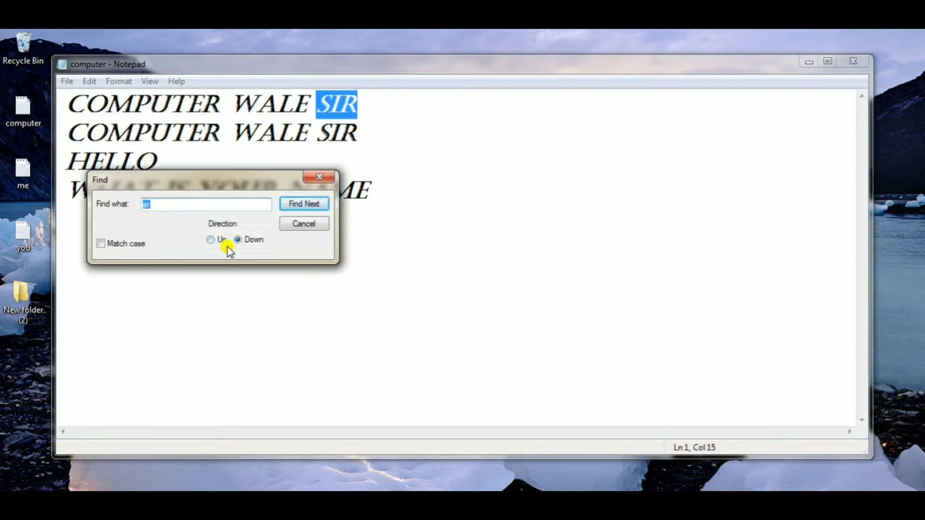
{"action": "left_click", "coordinate": [211, 240]}
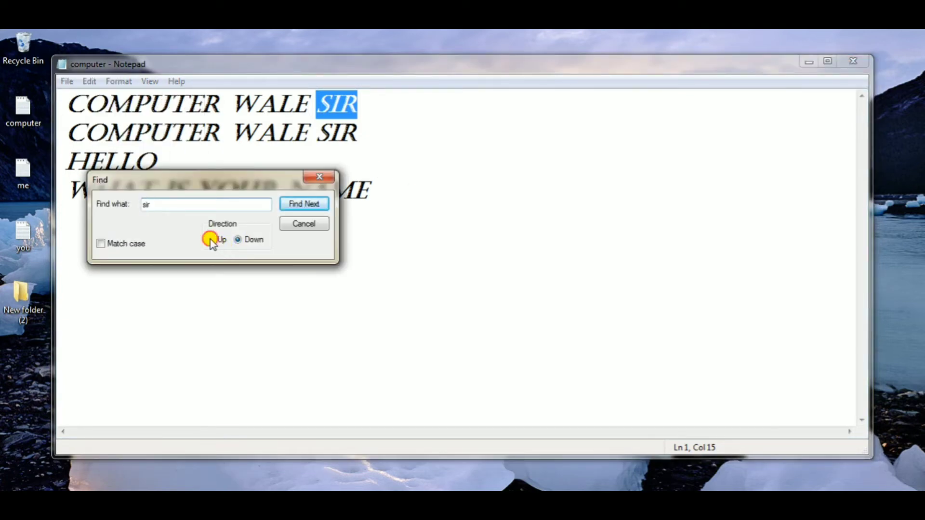
{"action": "left_click", "coordinate": [309, 205]}
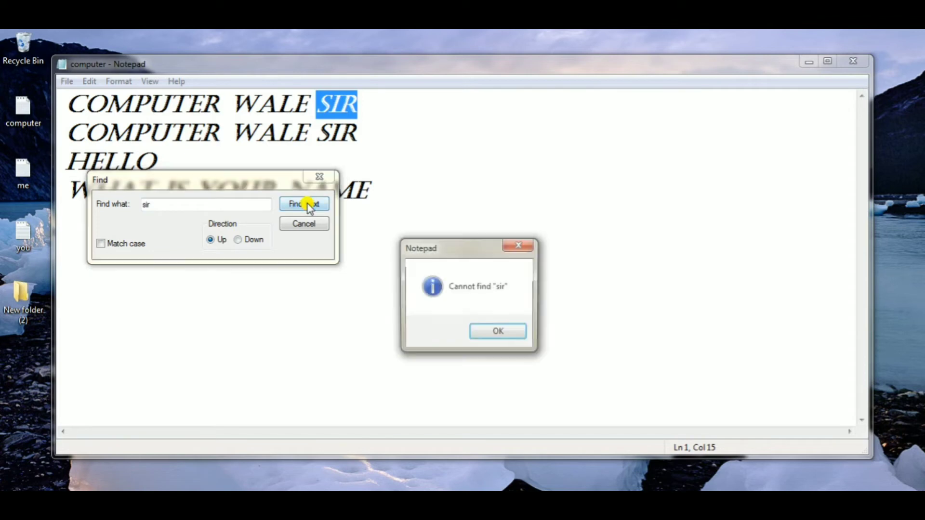
- Dismiss the message, search for "sir" again with the direction set to Down, and close the Find dialog
{"action": "left_click", "coordinate": [509, 334]}
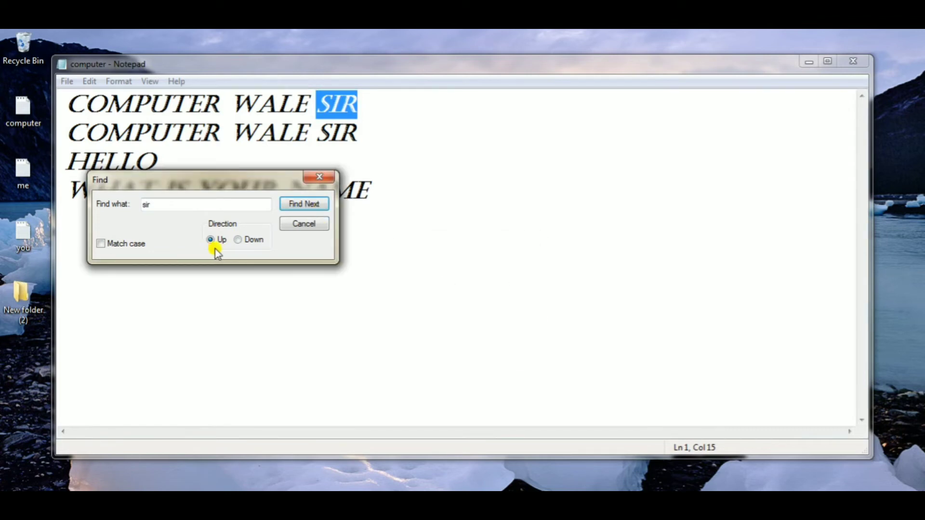
{"action": "left_click", "coordinate": [238, 240]}
{"action": "left_click", "coordinate": [308, 205]}
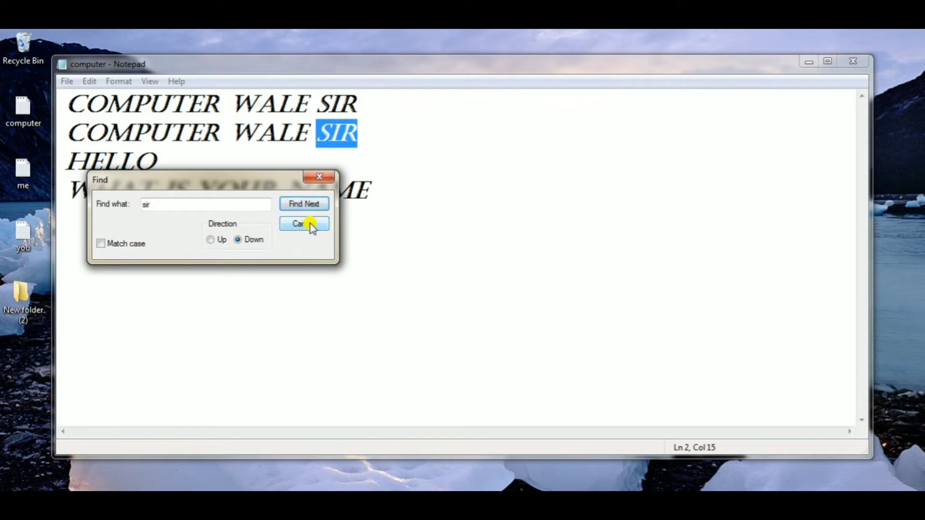
{"action": "left_click", "coordinate": [319, 177]}
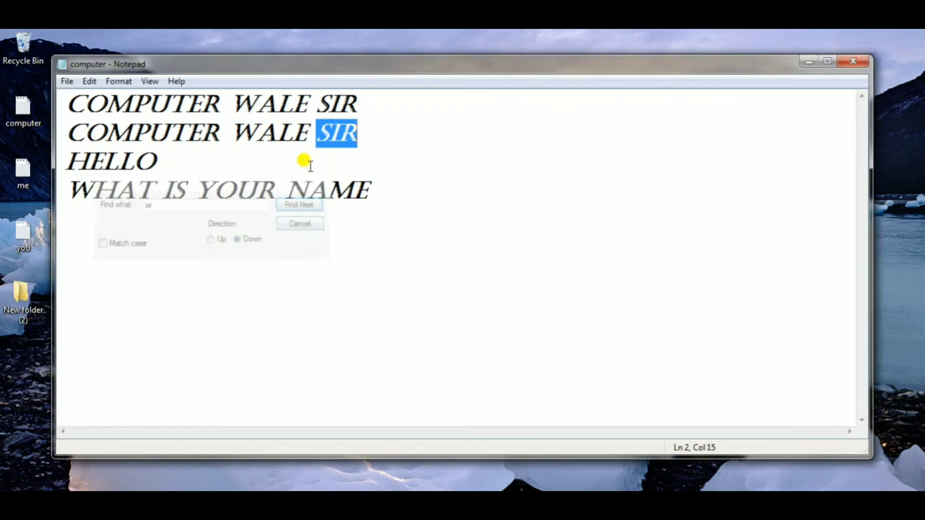
- Replace all occurrences of "hello" with "world", moving the Replace dialog clear of the text and closing it when done
{"action": "left_click", "coordinate": [93, 85]}
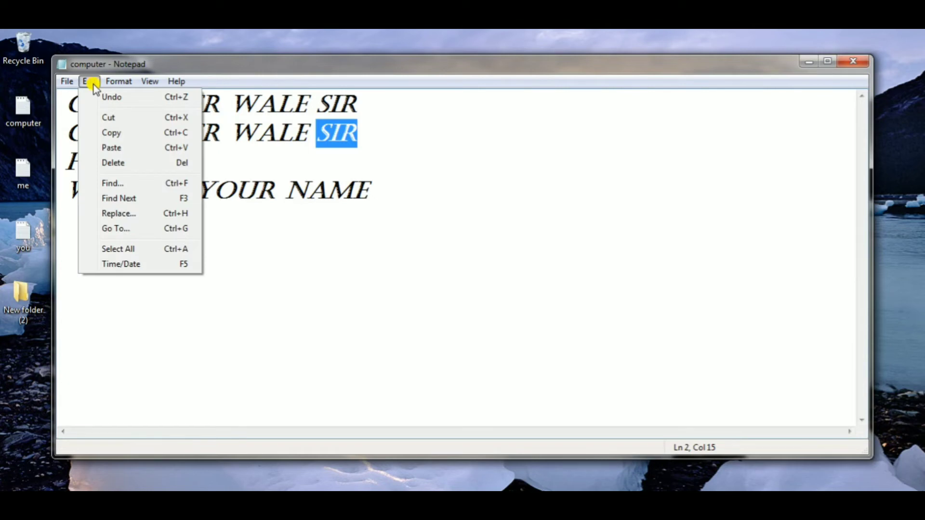
{"action": "left_click", "coordinate": [143, 213]}
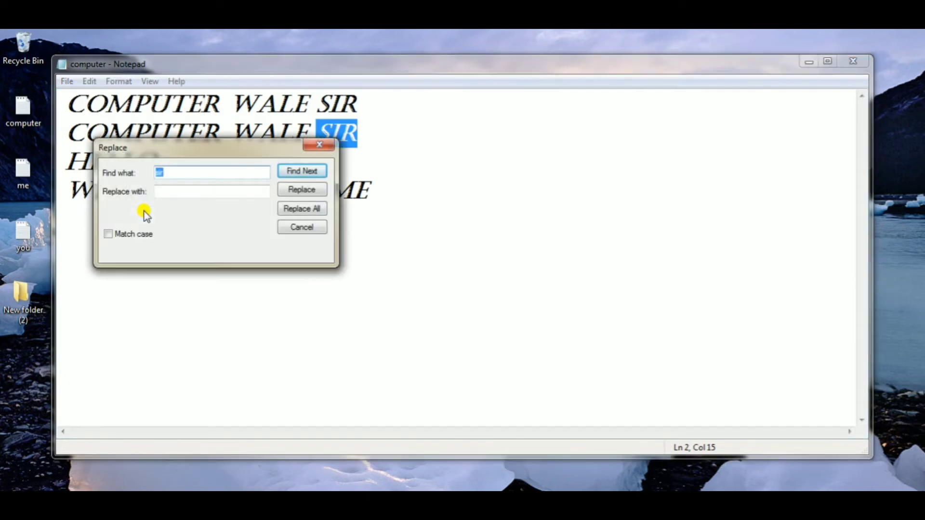
{"action": "left_click_drag", "start_coordinate": [191, 146], "coordinate": [502, 130]}
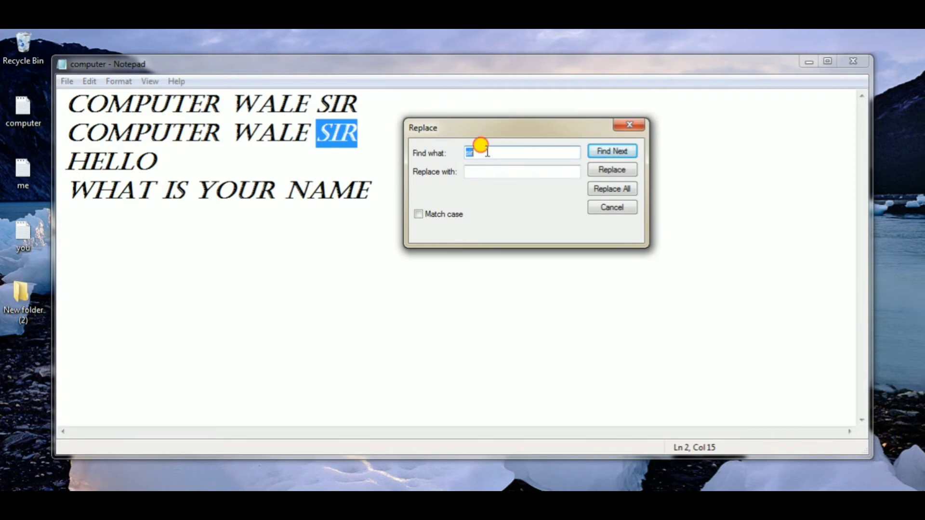
{"action": "left_click", "coordinate": [488, 153]}
{"action": "left_click_drag", "start_coordinate": [484, 152], "coordinate": [399, 146]}
{"action": "type", "text": "hello"}
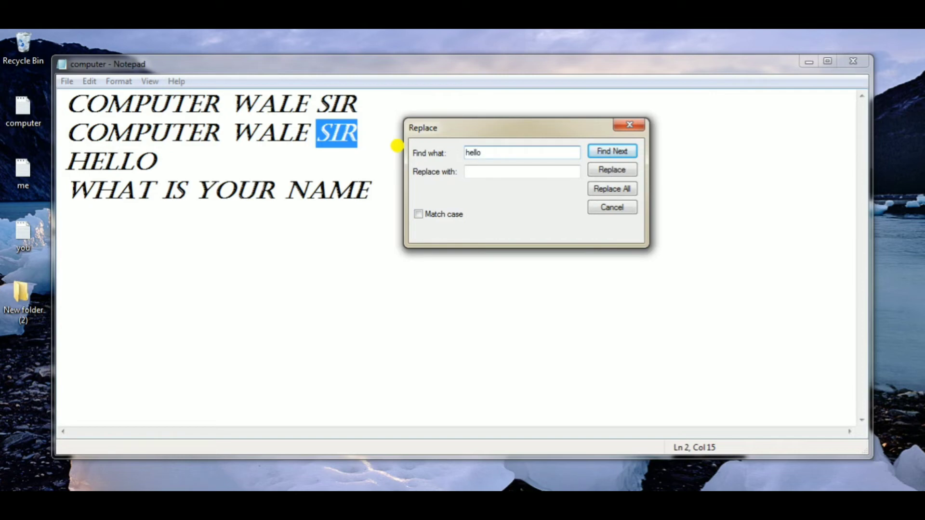
{"action": "left_click", "coordinate": [525, 173]}
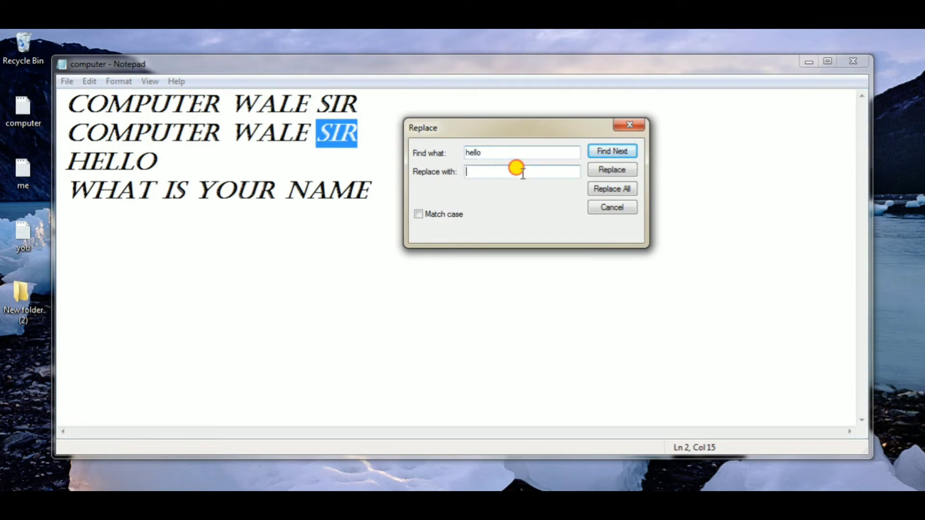
{"action": "type", "text": "w"}
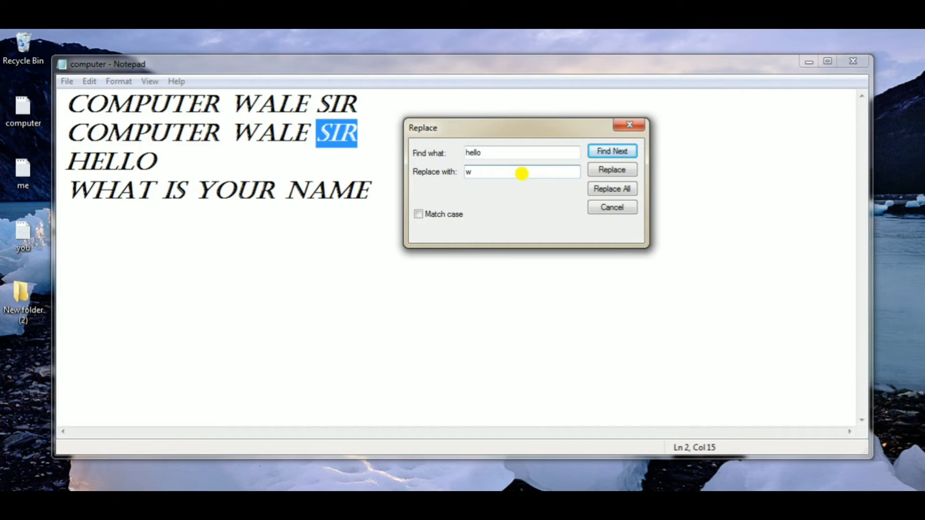
{"action": "type", "text": "orld"}
{"action": "left_click", "coordinate": [604, 190]}
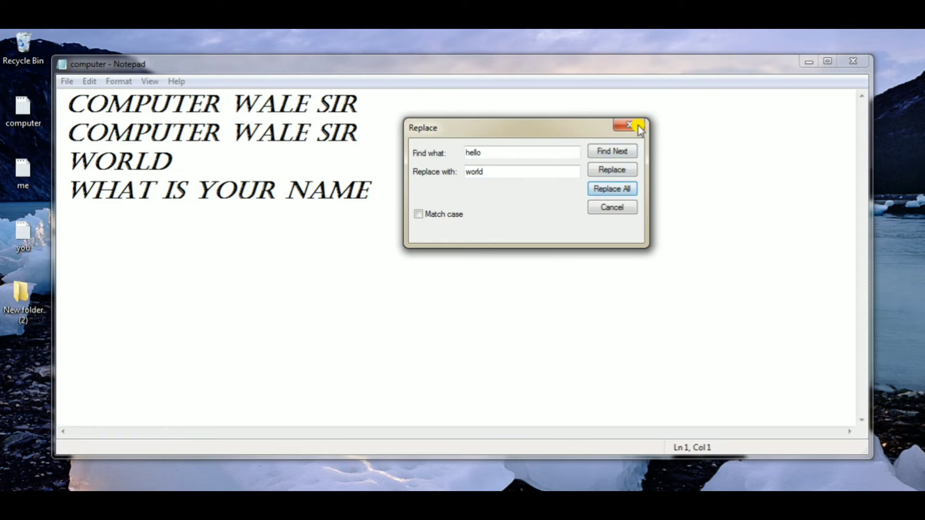
{"action": "left_click", "coordinate": [629, 125]}
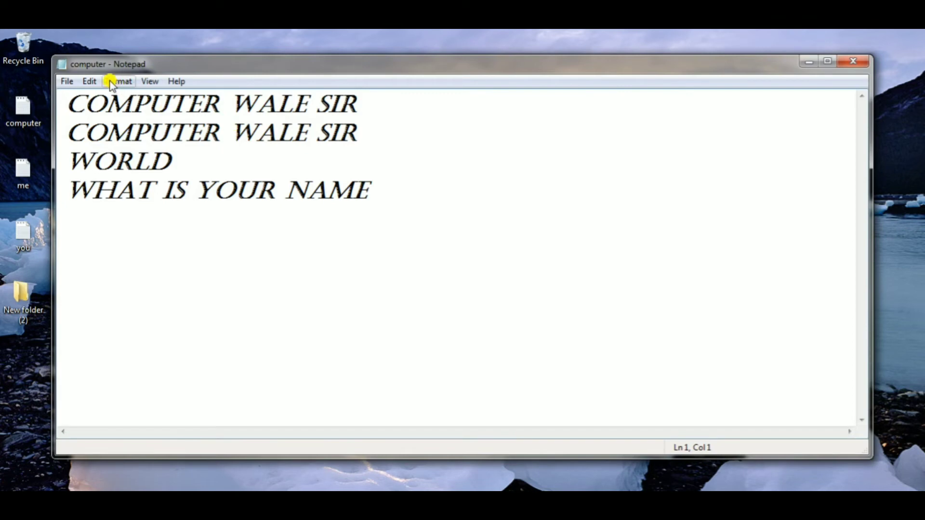
- Move the cursor to line 4 with the Go To command, shifting its dialog aside
{"action": "left_click", "coordinate": [88, 81]}
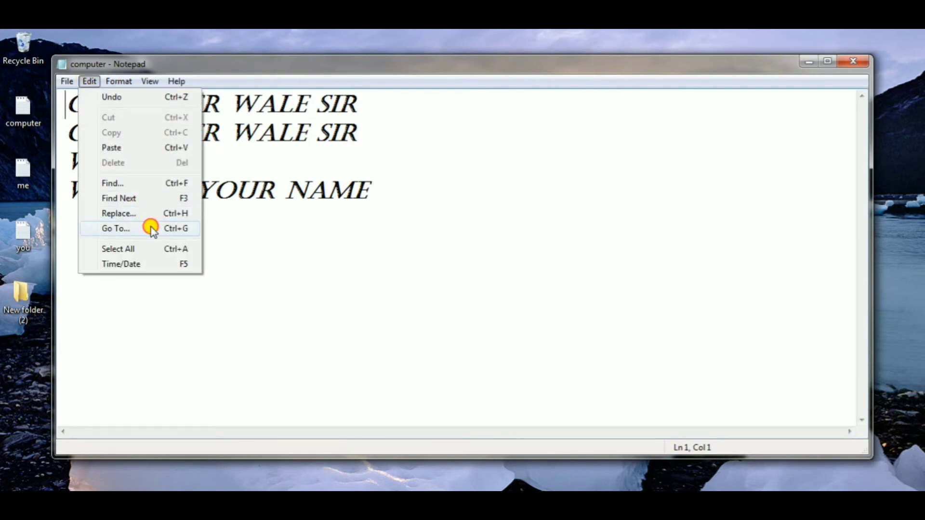
{"action": "left_click", "coordinate": [116, 229]}
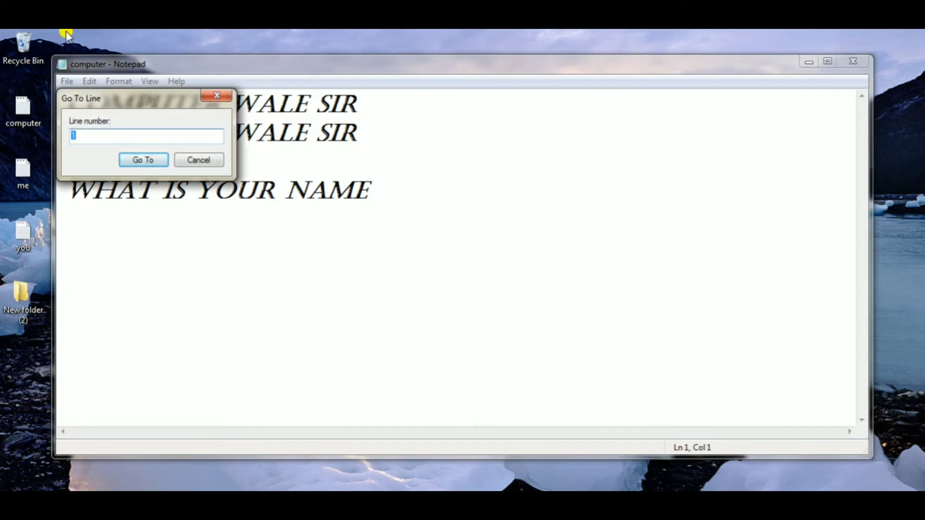
{"action": "left_click_drag", "start_coordinate": [116, 105], "coordinate": [241, 108]}
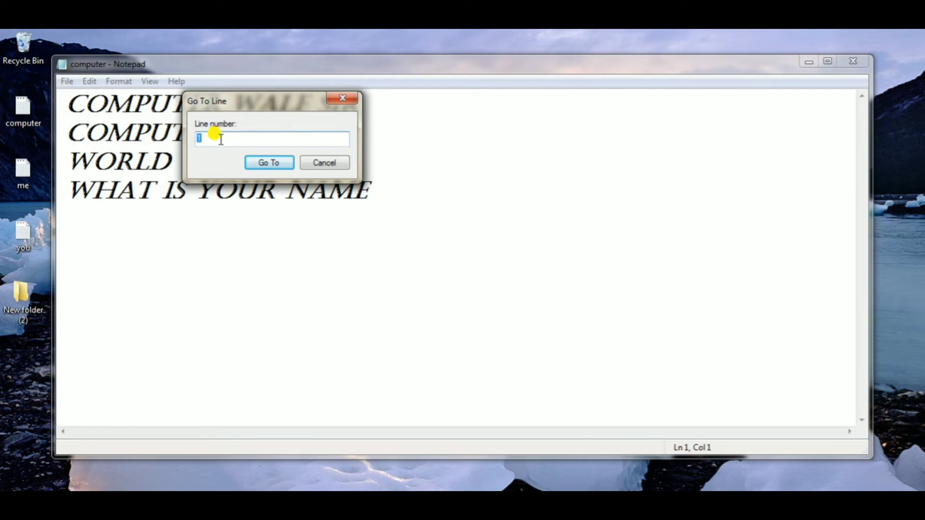
{"action": "type", "text": "4"}
{"action": "left_click", "coordinate": [282, 163]}
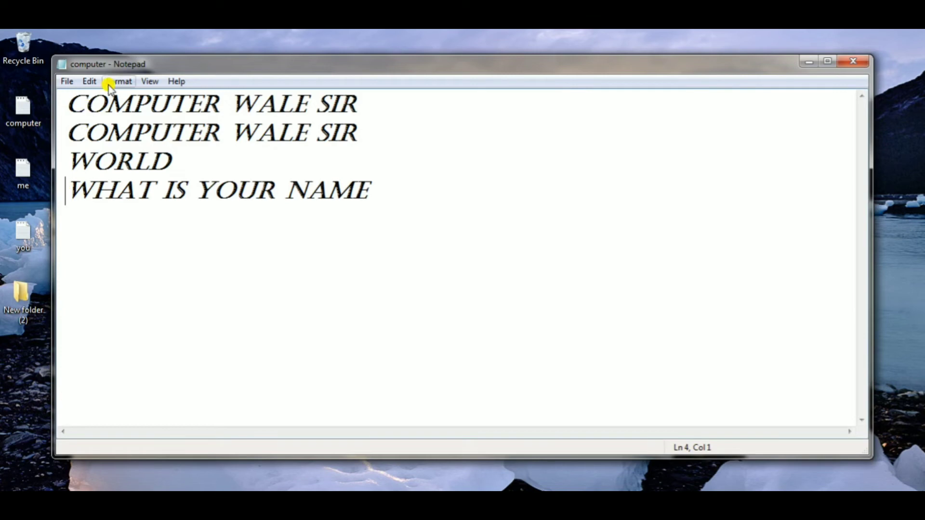
- Use the Go To command again to move the cursor to line 2
{"action": "left_click", "coordinate": [90, 81]}
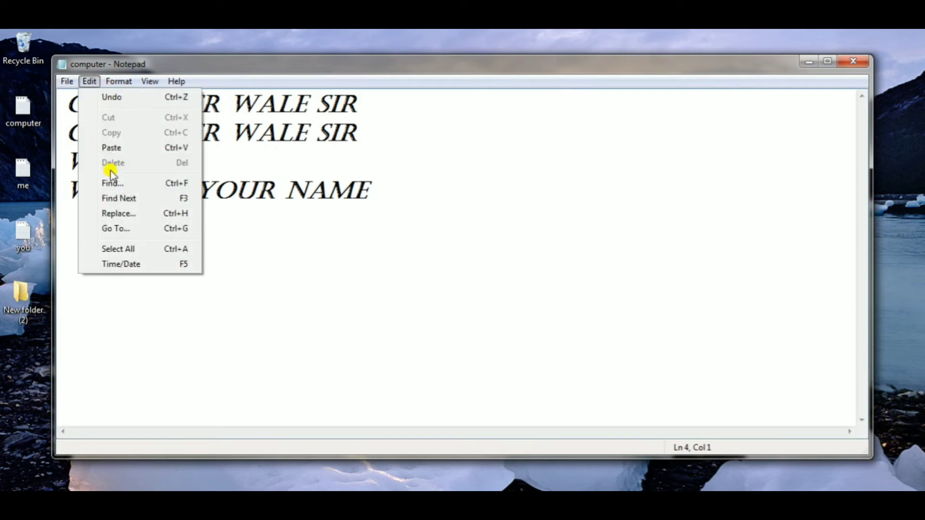
{"action": "left_click", "coordinate": [131, 229]}
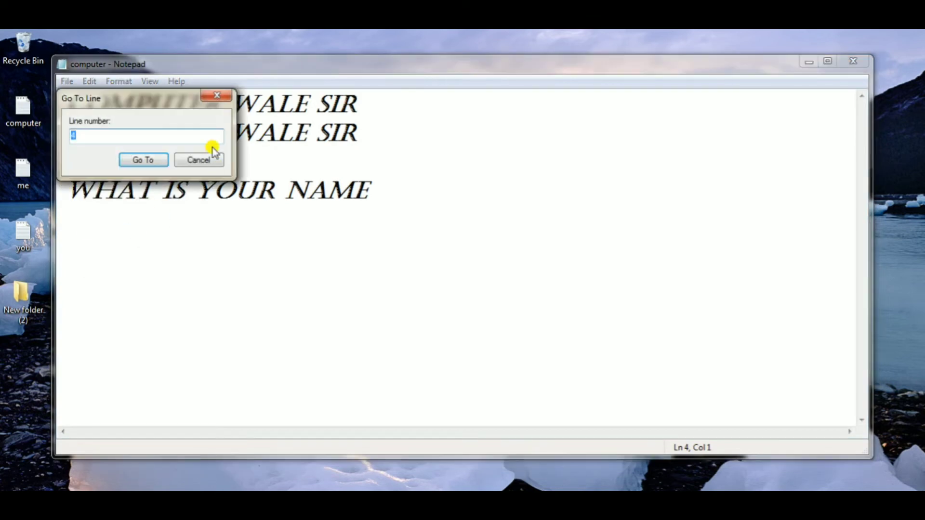
{"action": "key", "text": "BackSpace"}
{"action": "type", "text": "2"}
{"action": "left_click", "coordinate": [143, 160]}
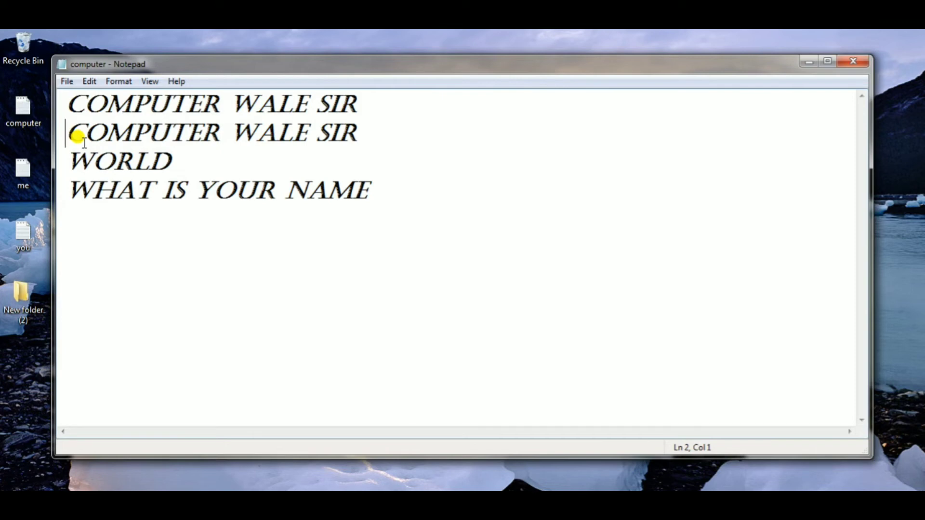
- Select all the text in the document with the Select All command
{"action": "left_click", "coordinate": [93, 81]}
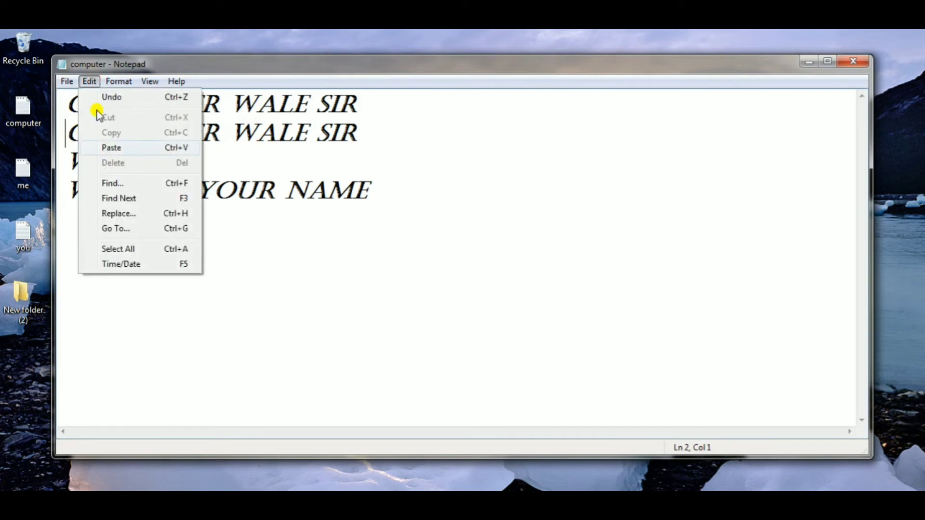
{"action": "left_click", "coordinate": [137, 251]}
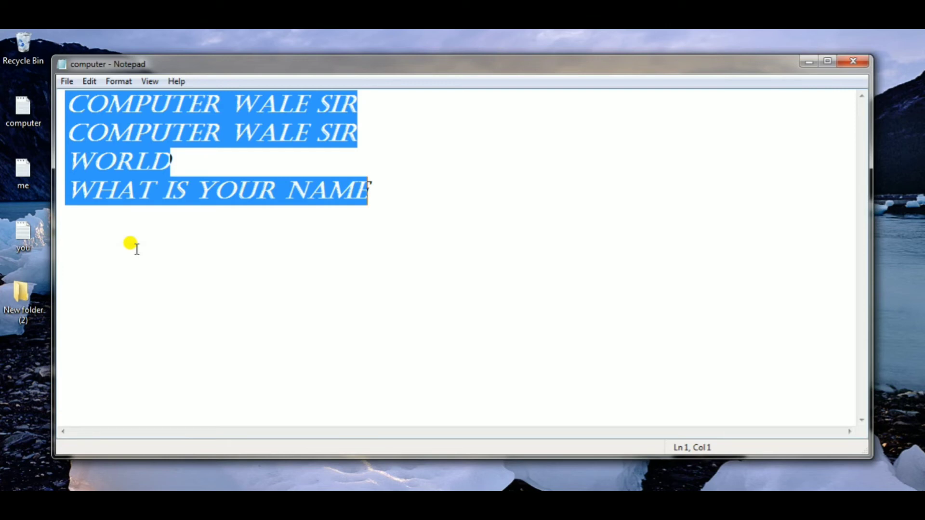
{"action": "left_click", "coordinate": [91, 82]}
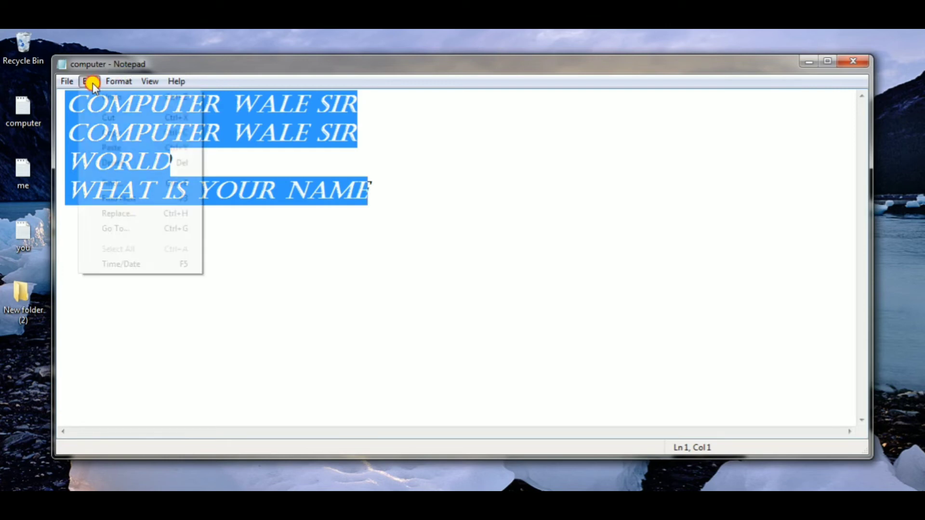
{"action": "left_click", "coordinate": [337, 234]}
- Add a new line after WHAT IS YOUR NAME and insert the current time and date there
{"action": "left_click", "coordinate": [380, 196]}
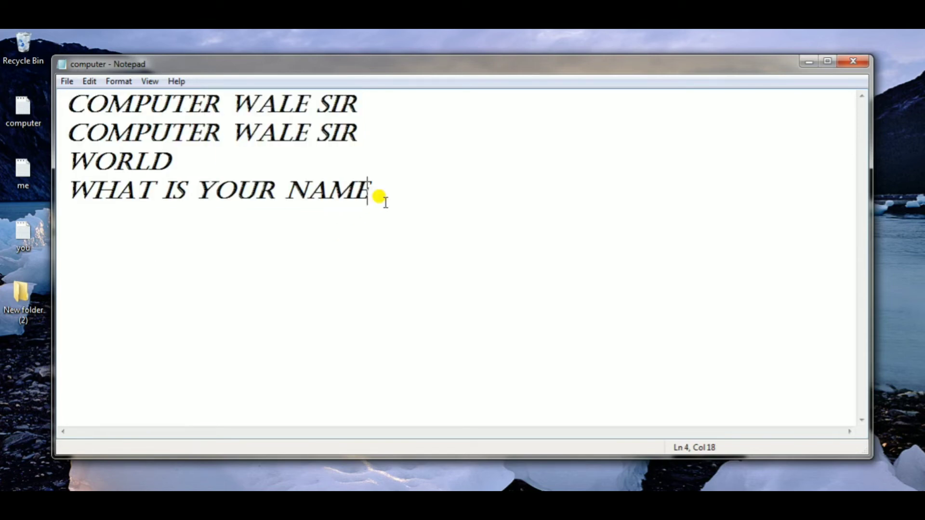
{"action": "key", "text": "Return"}
{"action": "left_click", "coordinate": [81, 83]}
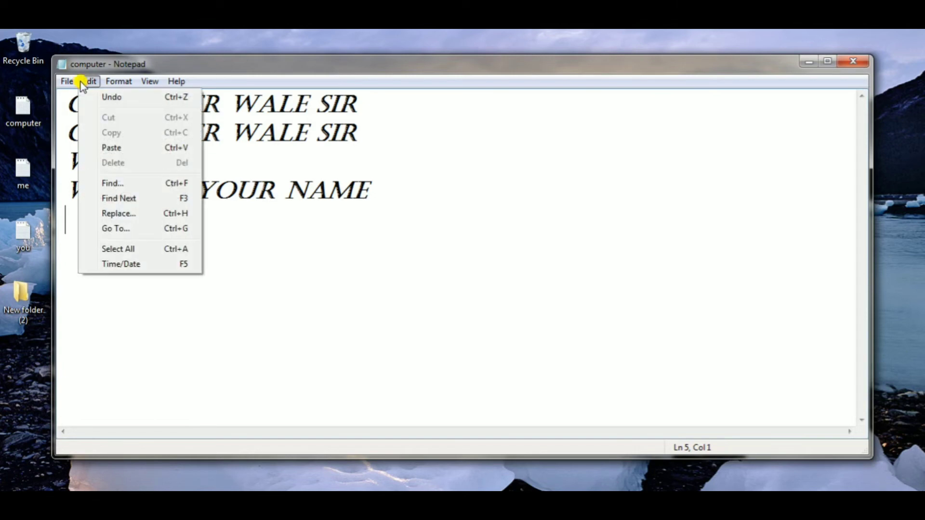
{"action": "left_click", "coordinate": [139, 265]}
{"action": "left_click", "coordinate": [131, 227]}
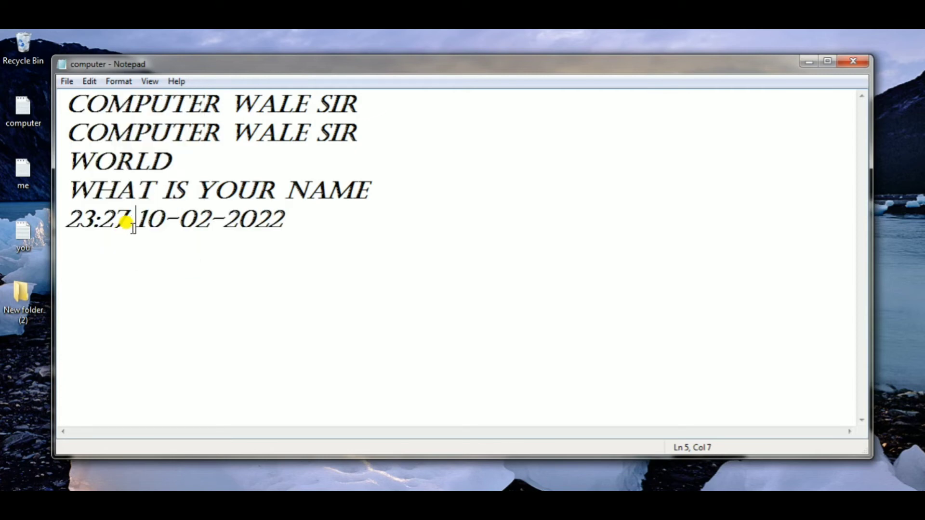
{"action": "left_click_drag", "start_coordinate": [288, 218], "coordinate": [62, 215]}
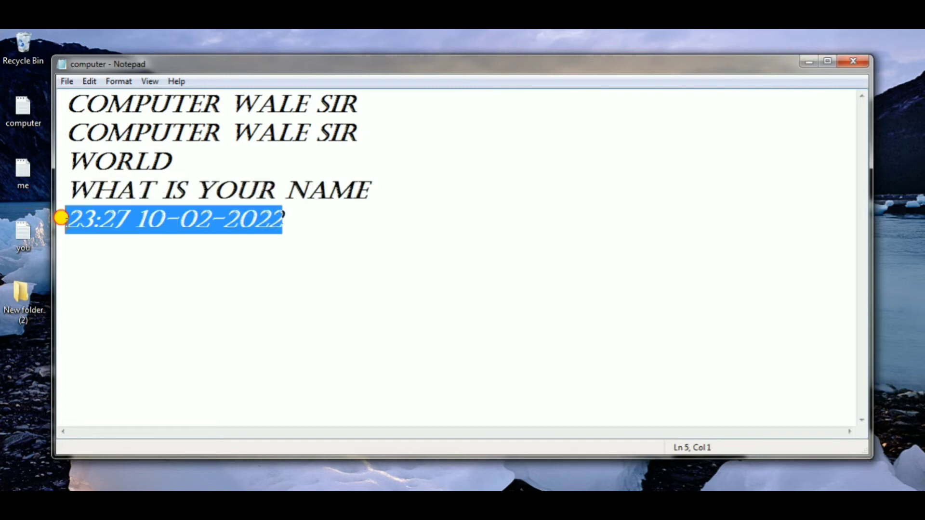
{"action": "left_click", "coordinate": [92, 81]}
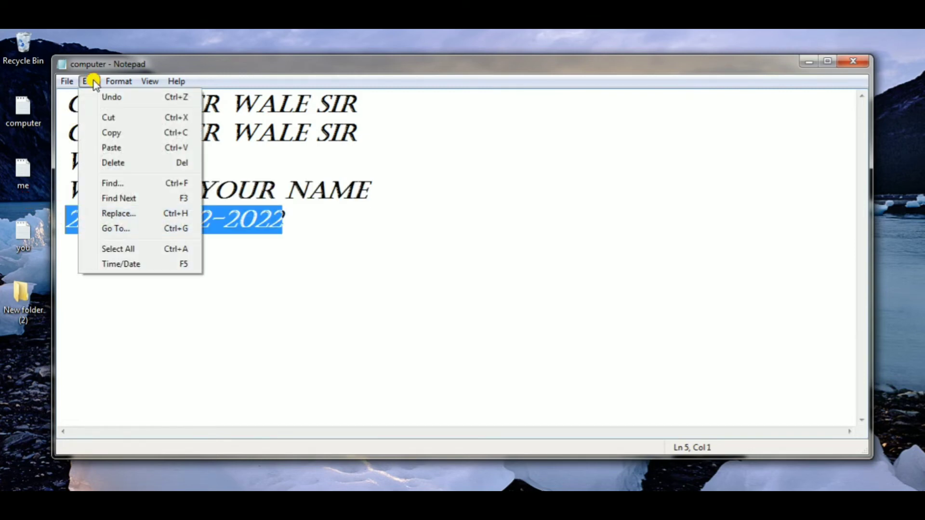
{"action": "left_click", "coordinate": [308, 216]}
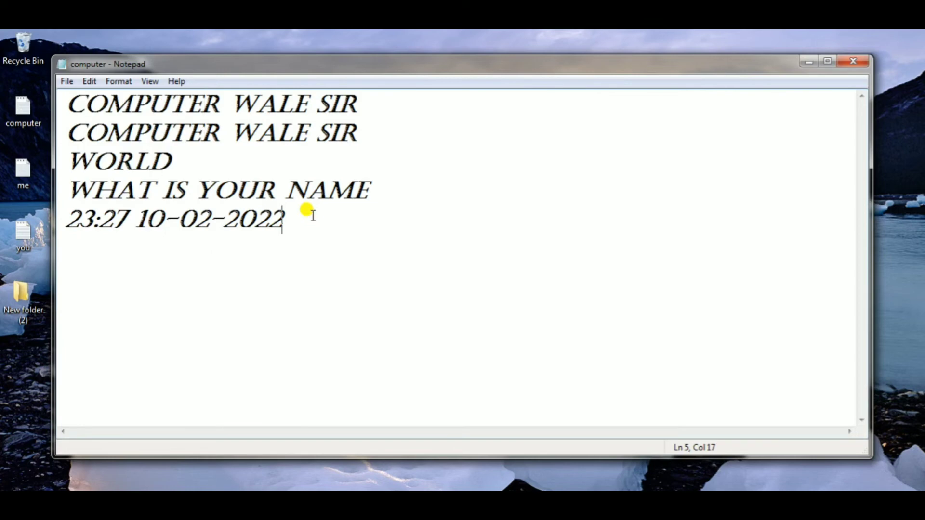
{"action": "left_click", "coordinate": [92, 80]}
{"action": "mouse_move", "coordinate": [110, 89]}
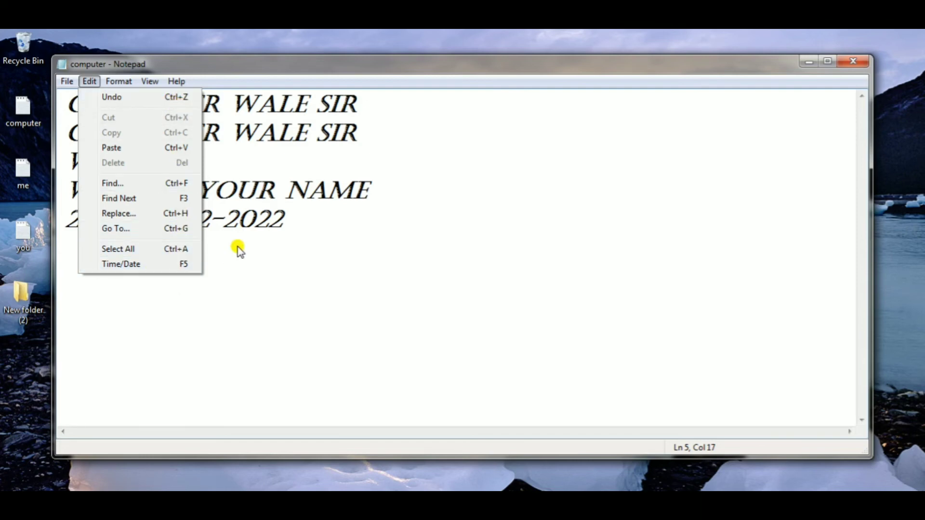
{"action": "left_click", "coordinate": [294, 238]}
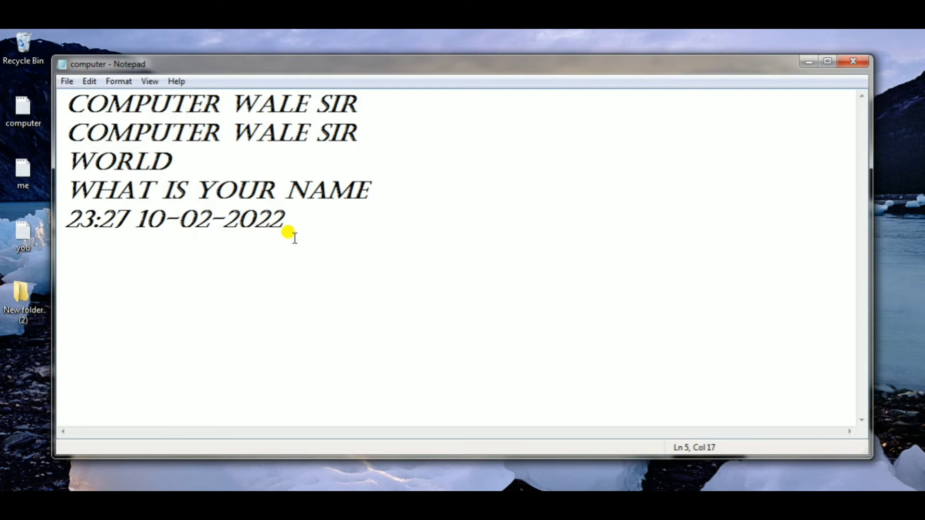
- Turn on Word Wrap and check that the option is enabled
{"action": "left_click", "coordinate": [128, 83]}
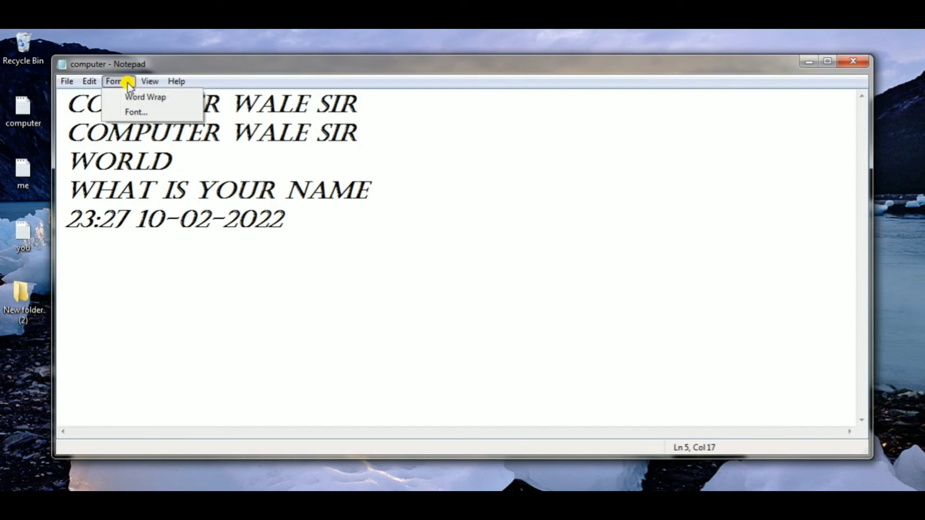
{"action": "left_click", "coordinate": [152, 98]}
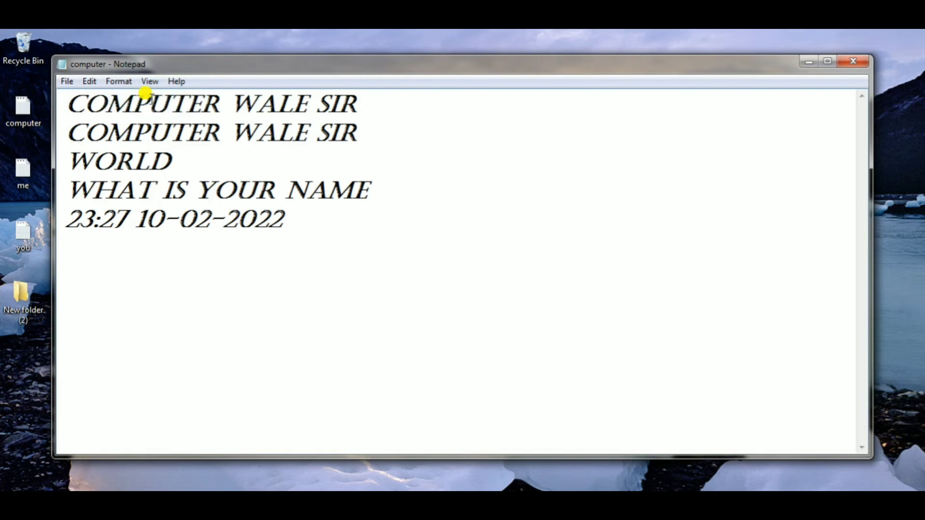
{"action": "left_click", "coordinate": [123, 82]}
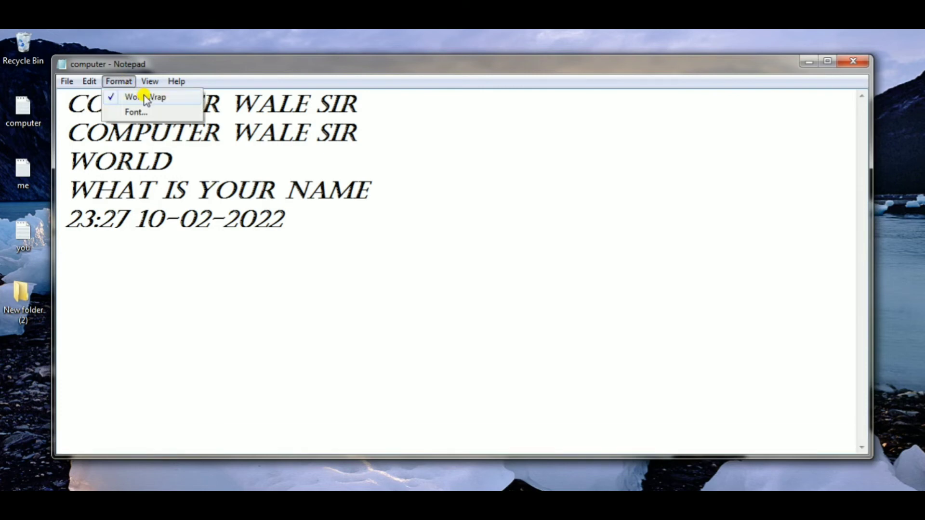
- Add a long row of periods after SIR at the end of the first line to test the wrapping
{"action": "left_click", "coordinate": [371, 101]}
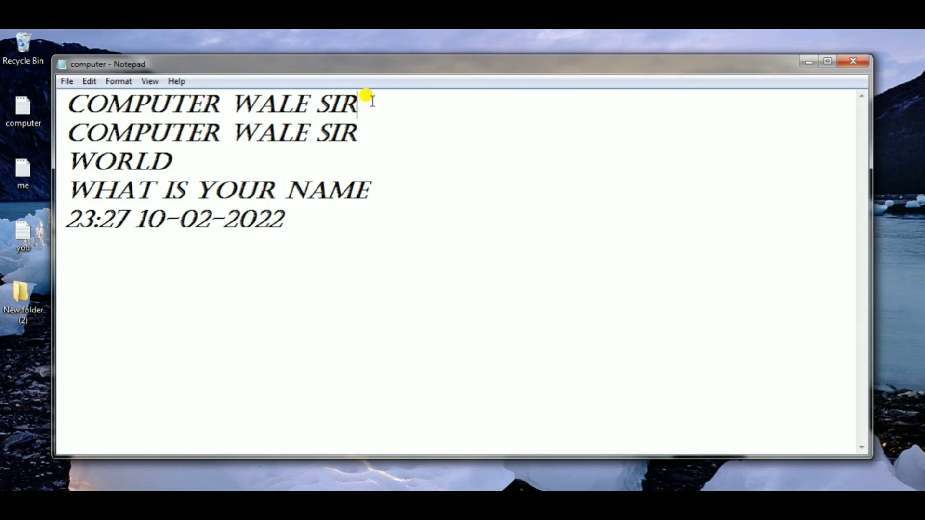
{"action": "type", "text": "....................."}
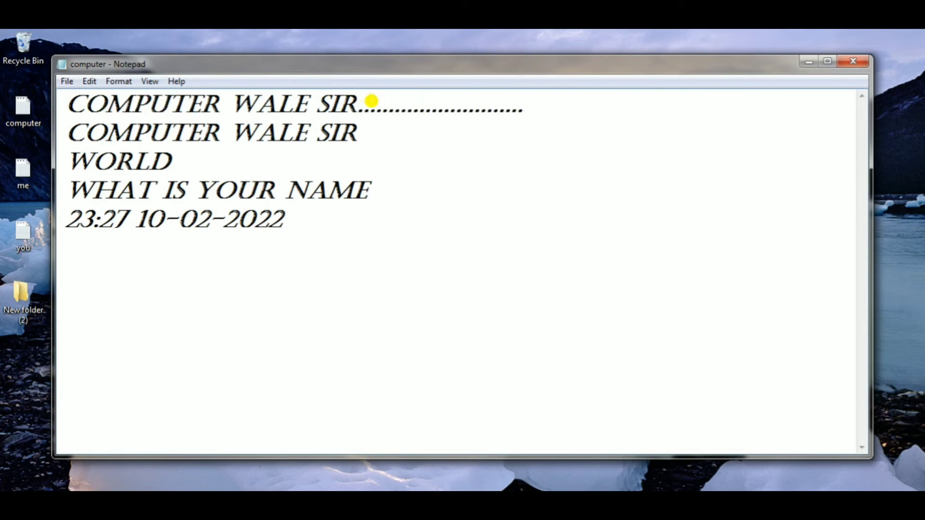
{"action": "type", "text": "................................................................................"}
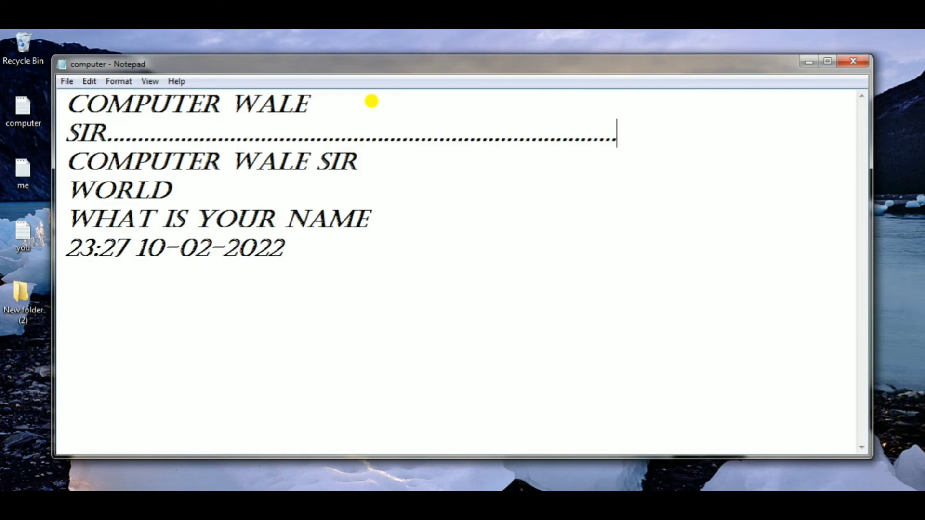
{"action": "type", "text": ".................................."}
- Extend the row of periods after SIR and turn off Word Wrap to view the line unwrapped through to its end
{"action": "left_click", "coordinate": [125, 82]}
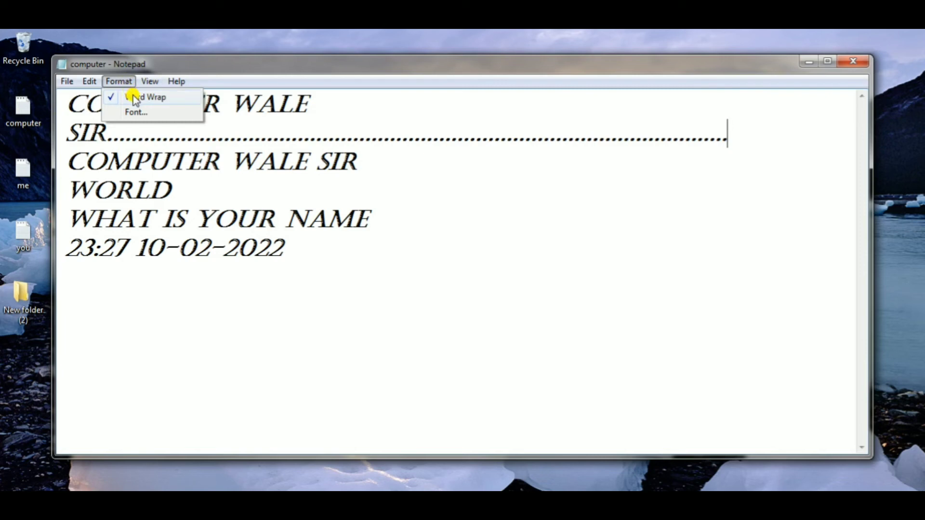
{"action": "left_click", "coordinate": [135, 98]}
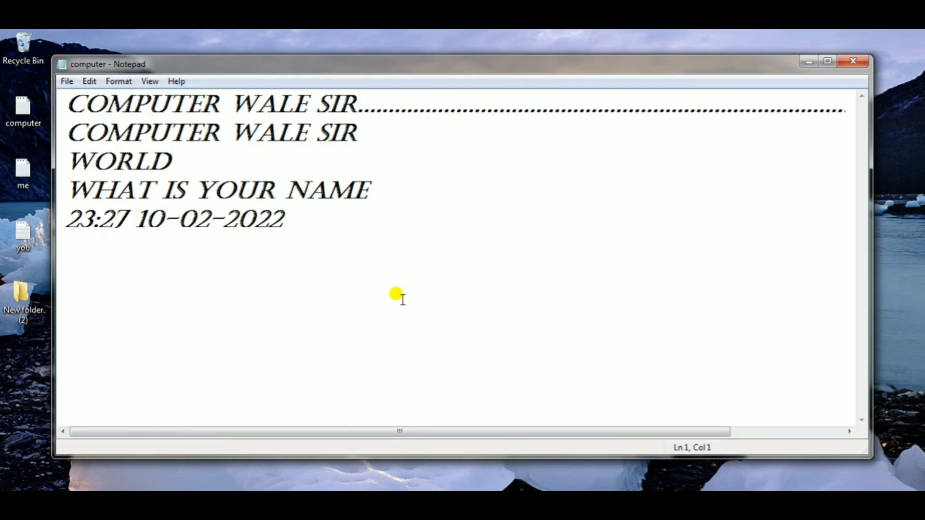
{"action": "left_click_drag", "start_coordinate": [481, 434], "coordinate": [611, 412]}
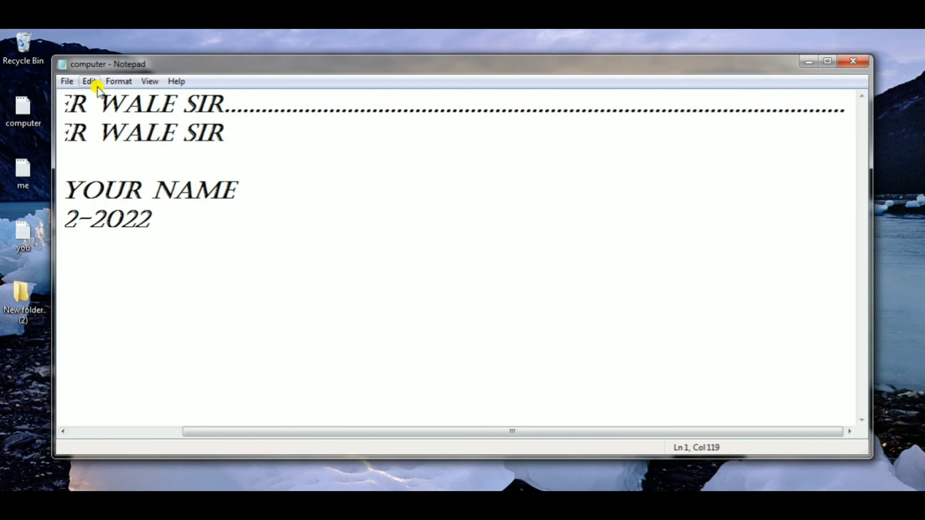
- Turn Word Wrap back on and narrow the document window to test how the long line wraps
{"action": "left_click", "coordinate": [121, 82]}
{"action": "left_click", "coordinate": [130, 96]}
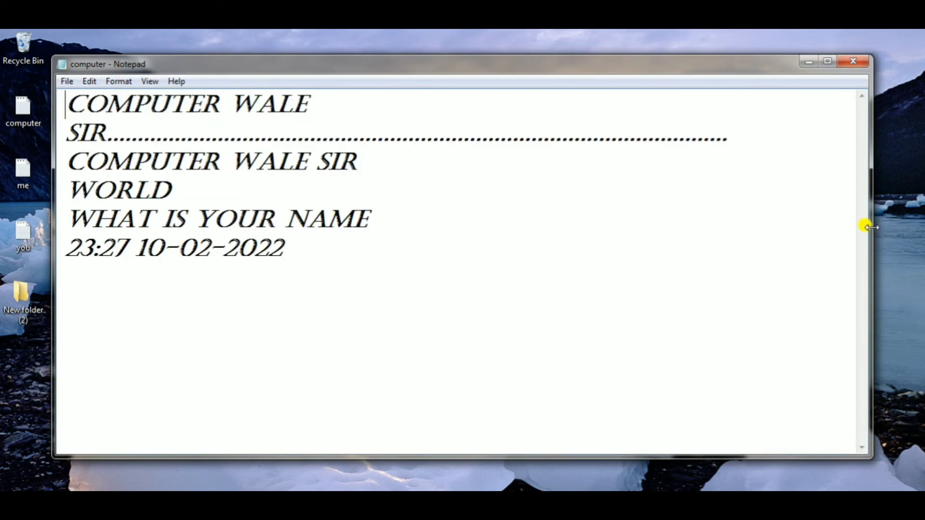
{"action": "left_click_drag", "start_coordinate": [866, 224], "coordinate": [799, 273]}
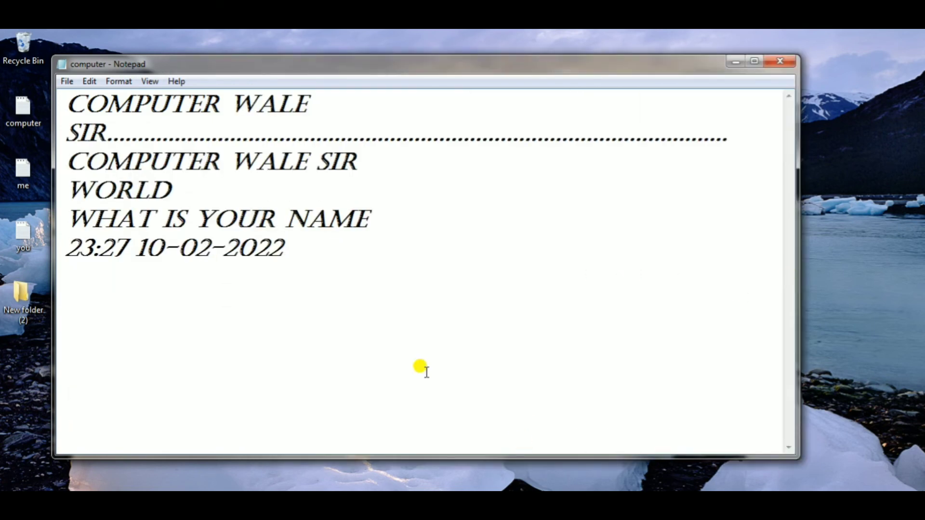
- Turn off Word Wrap and change the document font to Century Gothic
{"action": "left_click", "coordinate": [118, 81]}
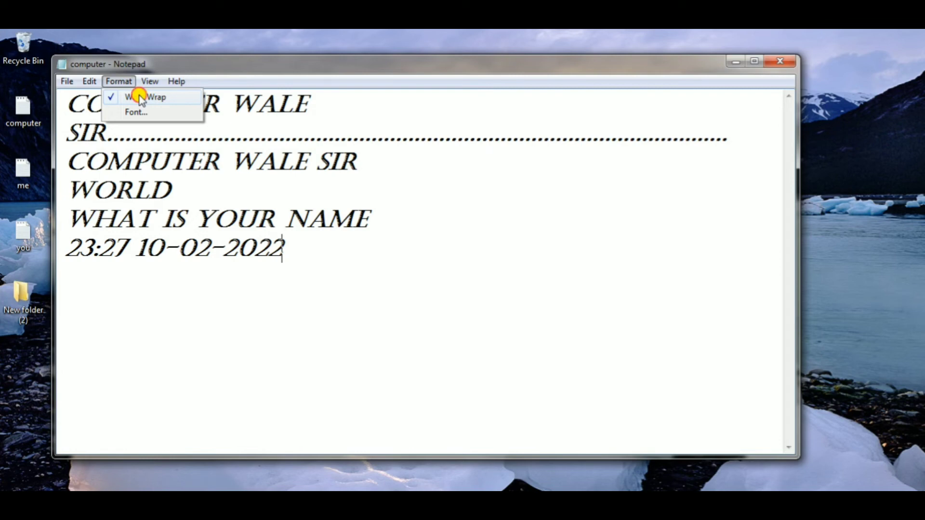
{"action": "left_click", "coordinate": [140, 97]}
{"action": "left_click", "coordinate": [122, 82]}
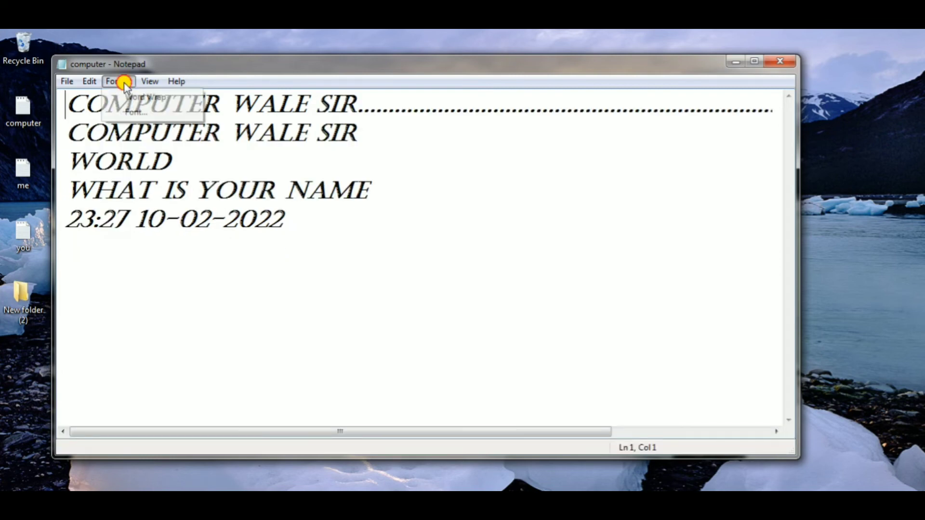
{"action": "left_click", "coordinate": [138, 112]}
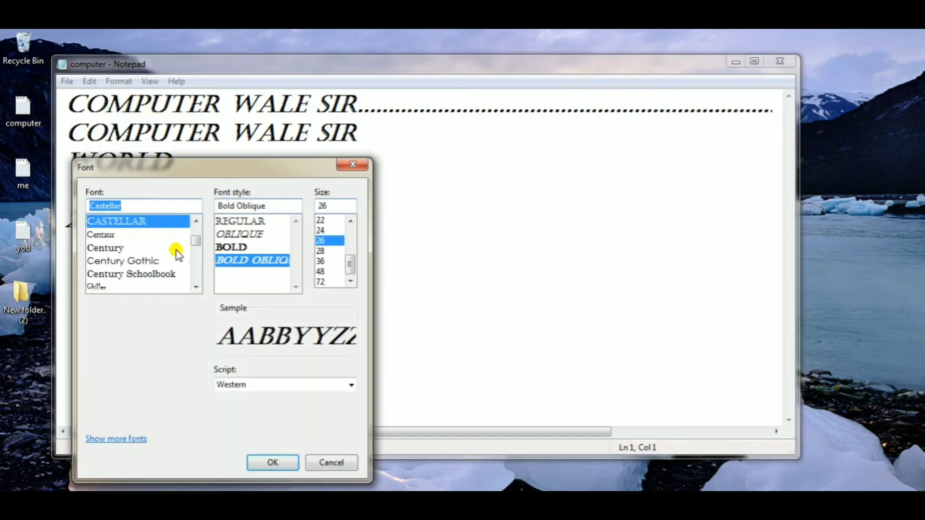
{"action": "left_click", "coordinate": [127, 248]}
{"action": "left_click", "coordinate": [127, 261]}
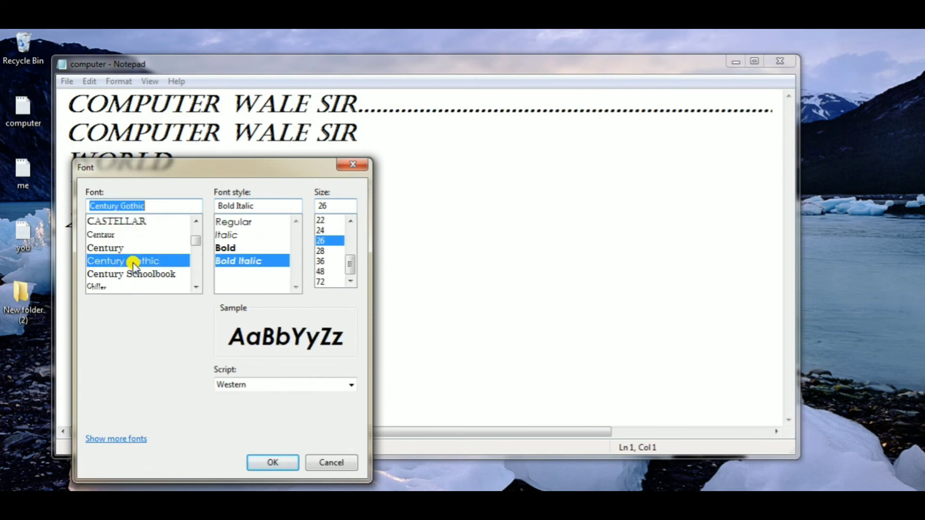
{"action": "left_click", "coordinate": [273, 463]}
{"action": "left_click", "coordinate": [253, 169]}
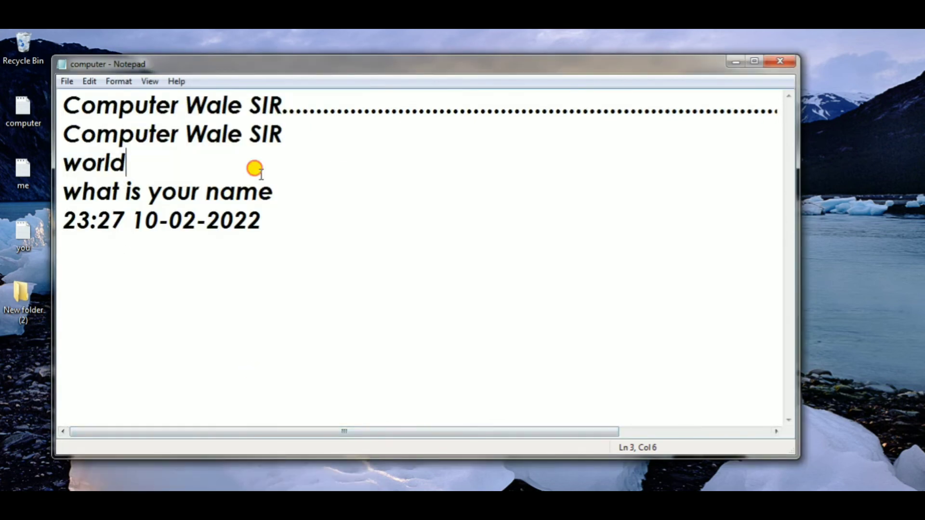
- Select all the text and change its font to Cooper
{"action": "left_click", "coordinate": [267, 225]}
{"action": "left_click_drag", "start_coordinate": [267, 224], "coordinate": [63, 102]}
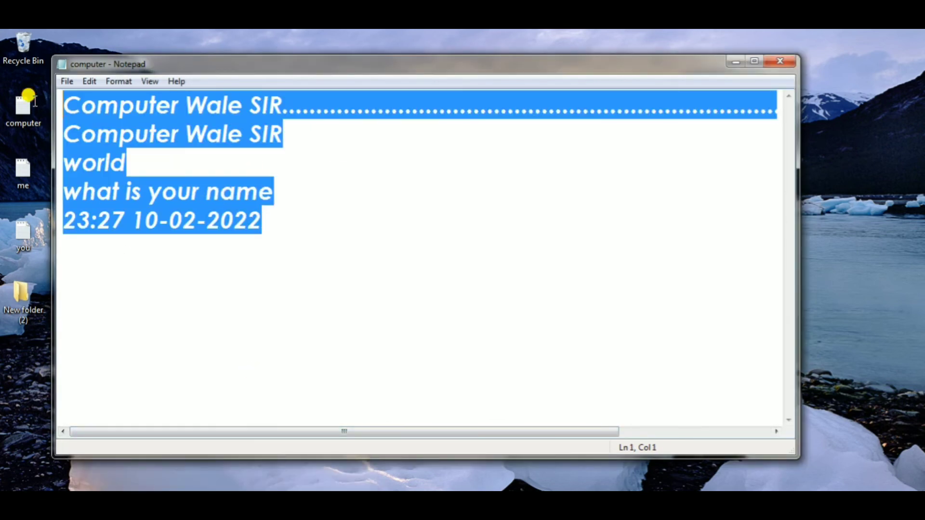
{"action": "left_click", "coordinate": [114, 82]}
{"action": "left_click", "coordinate": [132, 111]}
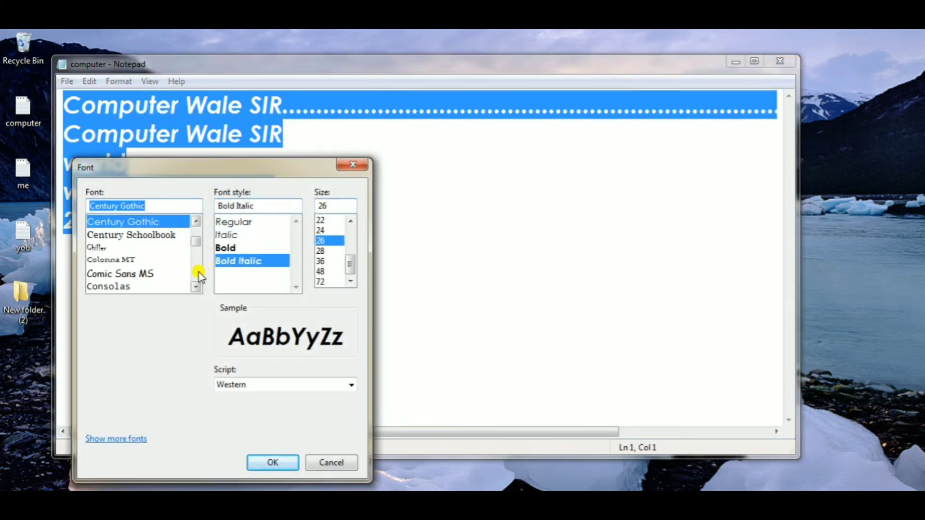
{"action": "scroll", "coordinate": [196, 275], "scroll_direction": "down", "scroll_amount": 2}
{"action": "scroll", "coordinate": [197, 275], "scroll_direction": "down", "scroll_amount": 1}
{"action": "left_click", "coordinate": [123, 247]}
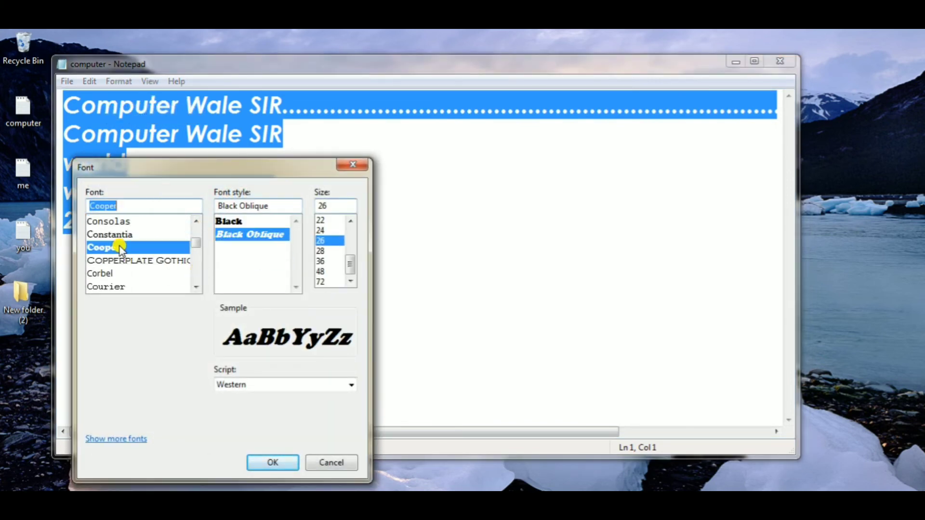
{"action": "left_click", "coordinate": [273, 461]}
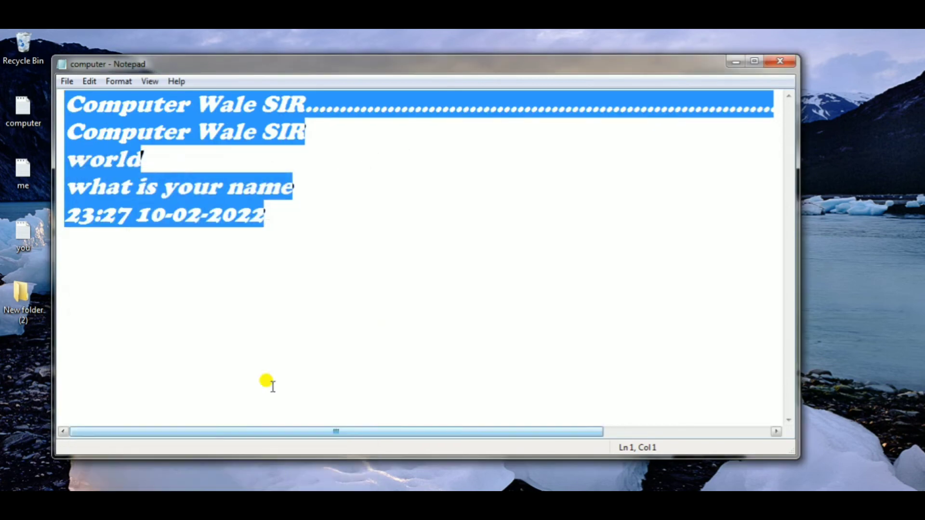
- Select all the text and set its font to Copperplate Gothic with the Light Oblique style
{"action": "left_click", "coordinate": [299, 230]}
{"action": "left_click_drag", "start_coordinate": [265, 213], "coordinate": [76, 103]}
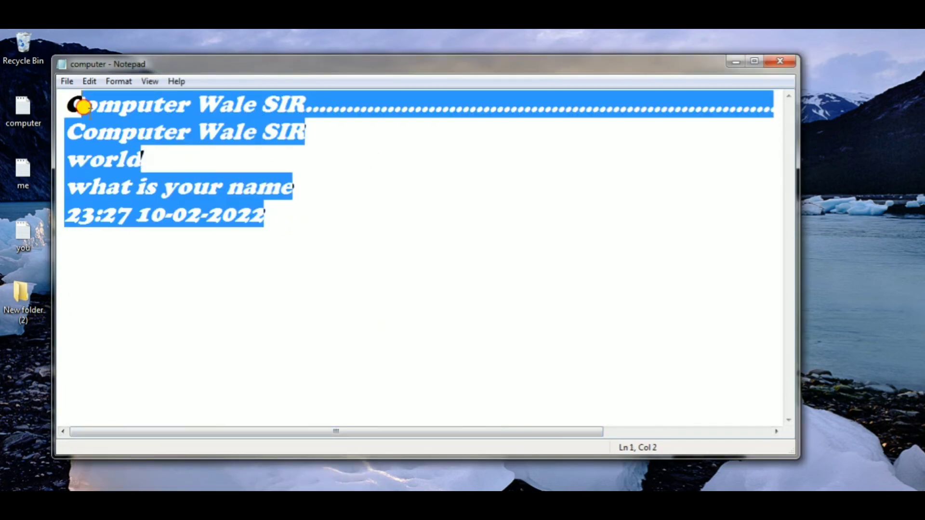
{"action": "left_click", "coordinate": [115, 82]}
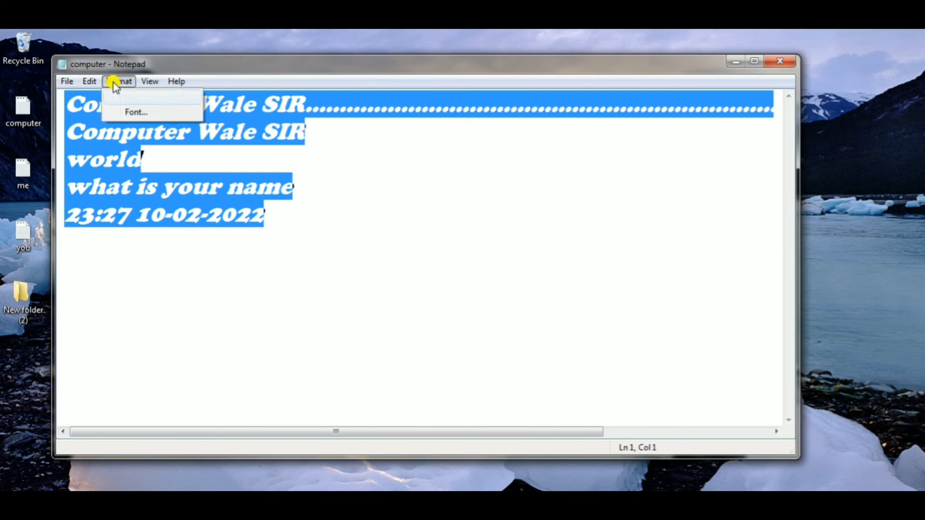
{"action": "left_click", "coordinate": [134, 112]}
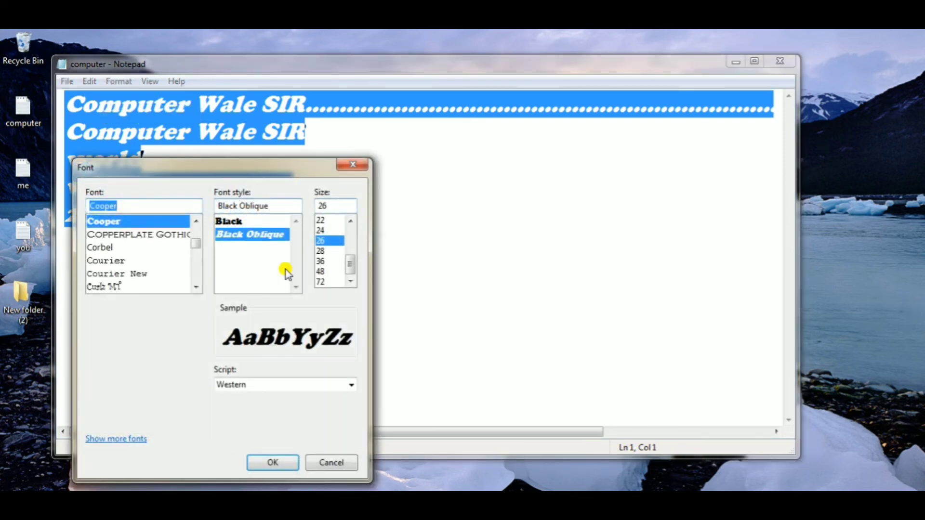
{"action": "left_click", "coordinate": [237, 223]}
{"action": "left_click", "coordinate": [131, 235]}
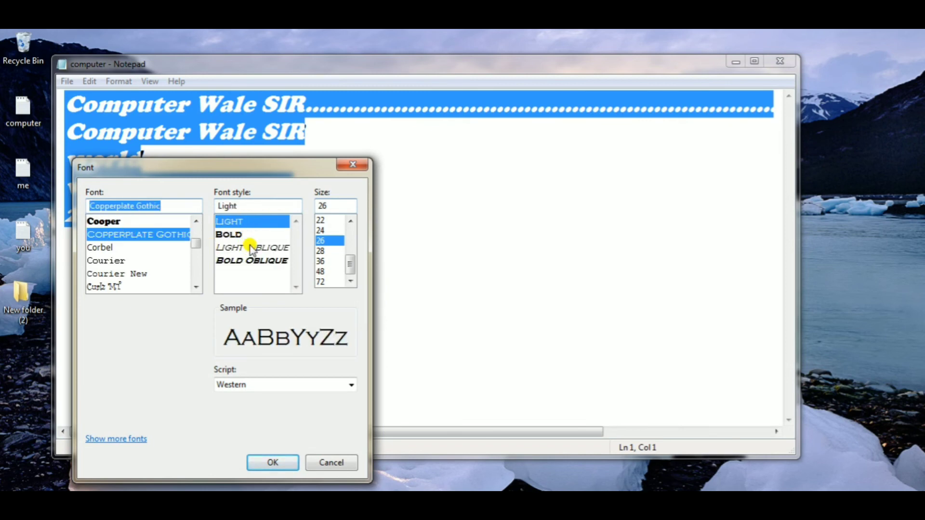
{"action": "left_click", "coordinate": [251, 248]}
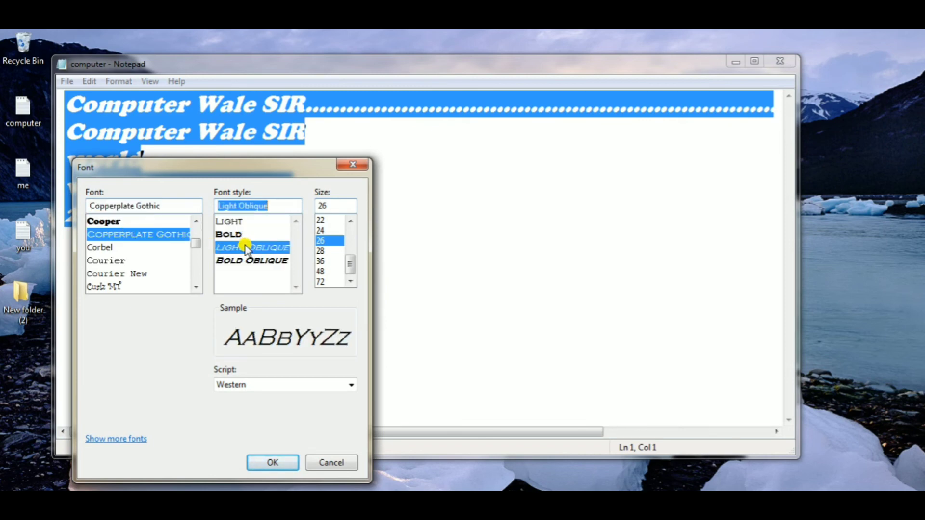
{"action": "left_click", "coordinate": [278, 463]}
{"action": "left_click", "coordinate": [270, 233]}
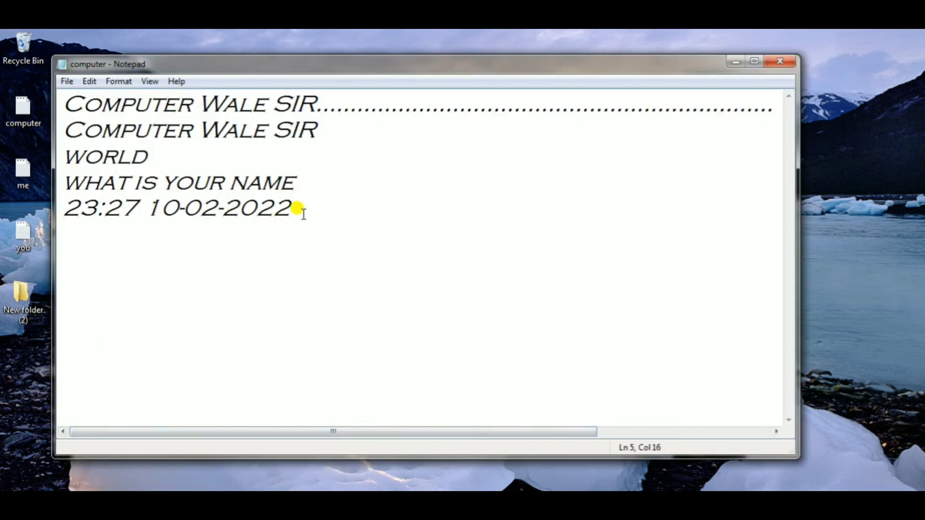
- Select all the text and increase its font size to 48
{"action": "left_click_drag", "start_coordinate": [308, 207], "coordinate": [48, 93]}
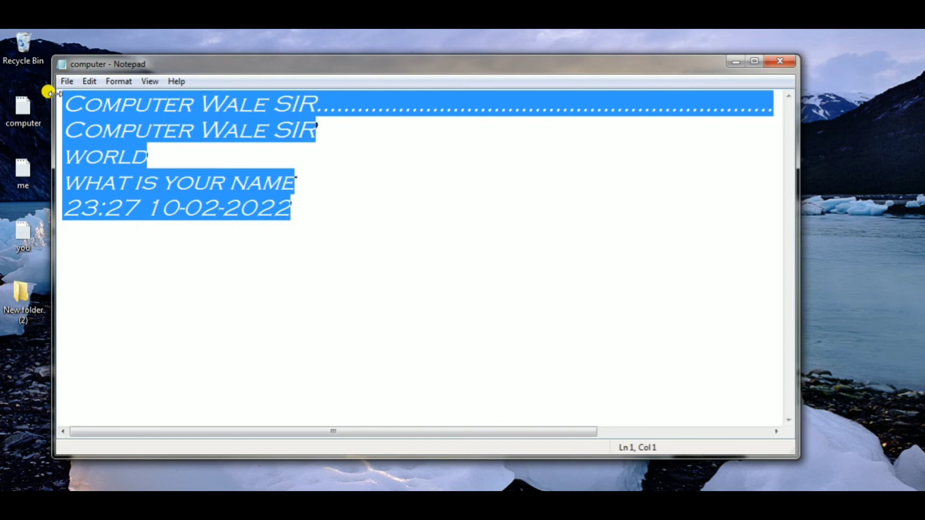
{"action": "left_click", "coordinate": [119, 83]}
{"action": "left_click", "coordinate": [138, 110]}
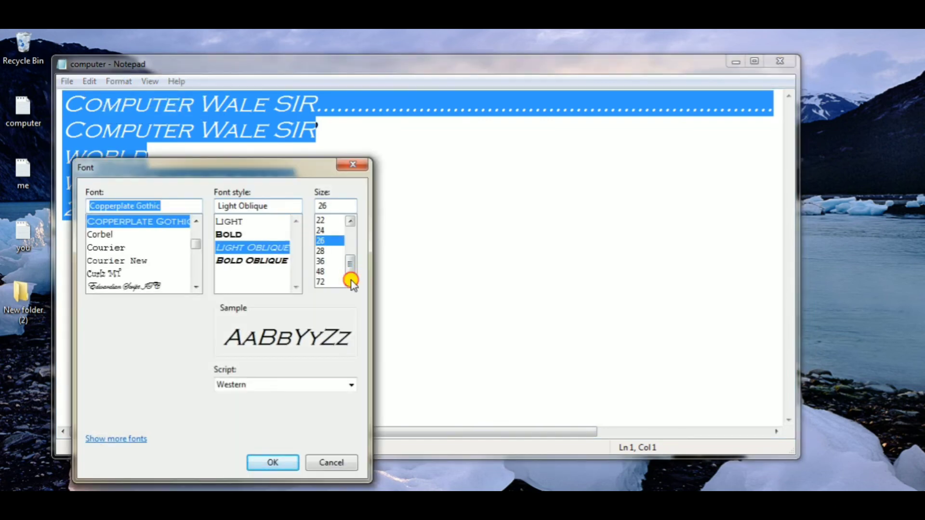
{"action": "left_click", "coordinate": [324, 271]}
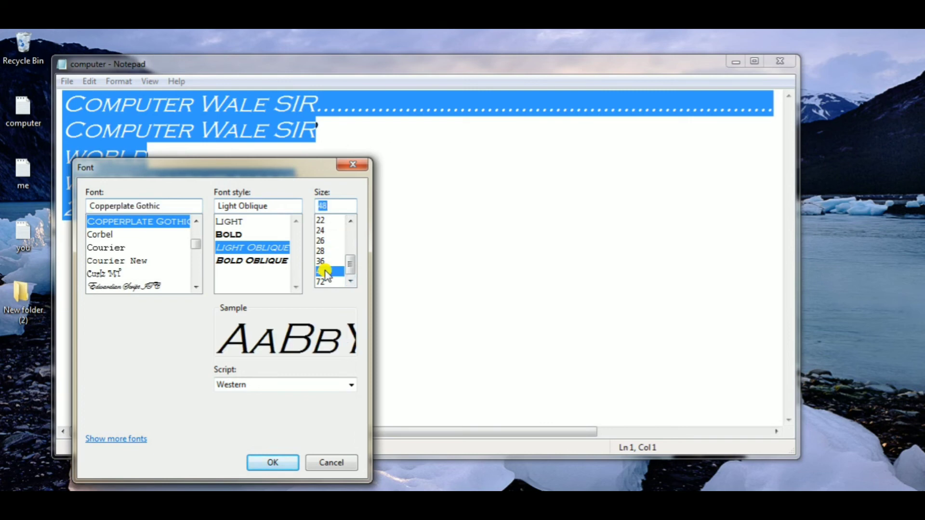
{"action": "left_click", "coordinate": [273, 462]}
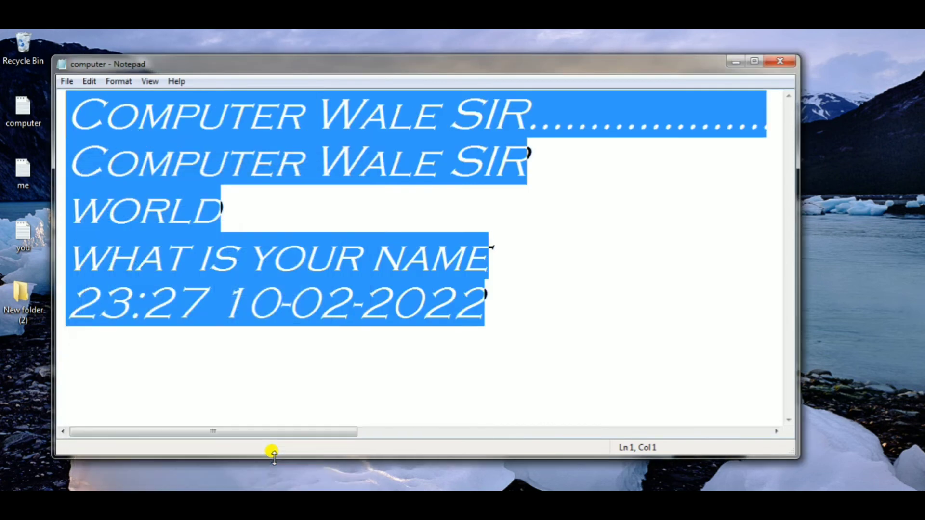
{"action": "left_click", "coordinate": [477, 226]}
- Reduce the font size of the document text to 26
{"action": "left_click", "coordinate": [486, 305]}
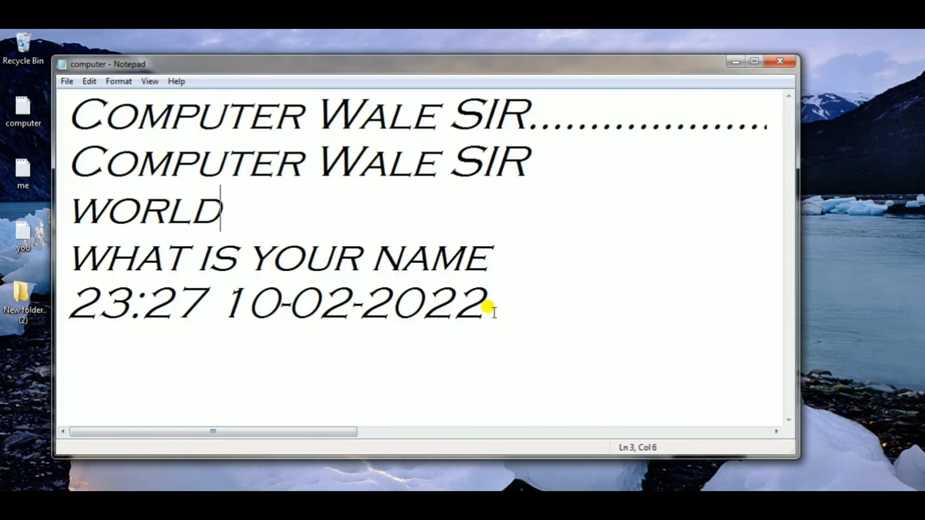
{"action": "left_click", "coordinate": [195, 145], "text": "shift"}
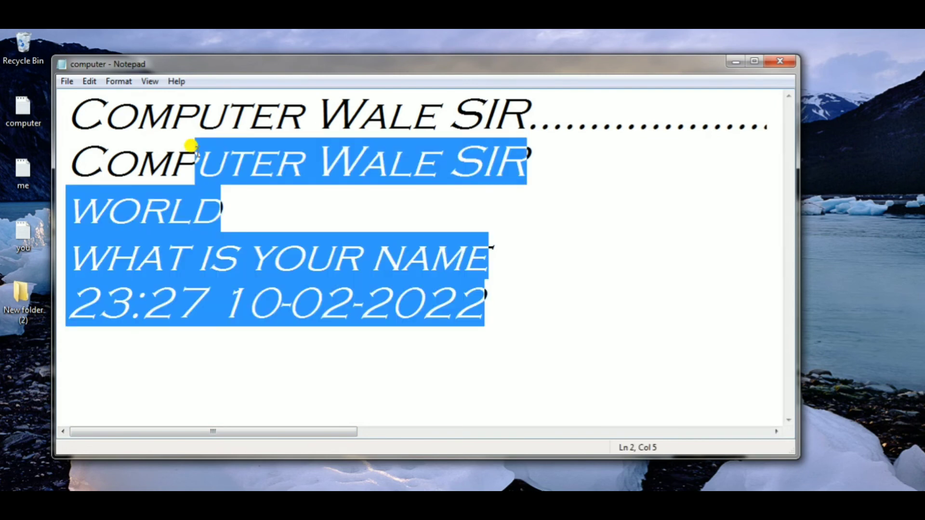
{"action": "left_click_drag", "start_coordinate": [76, 96], "coordinate": [471, 327]}
{"action": "left_click", "coordinate": [180, 109]}
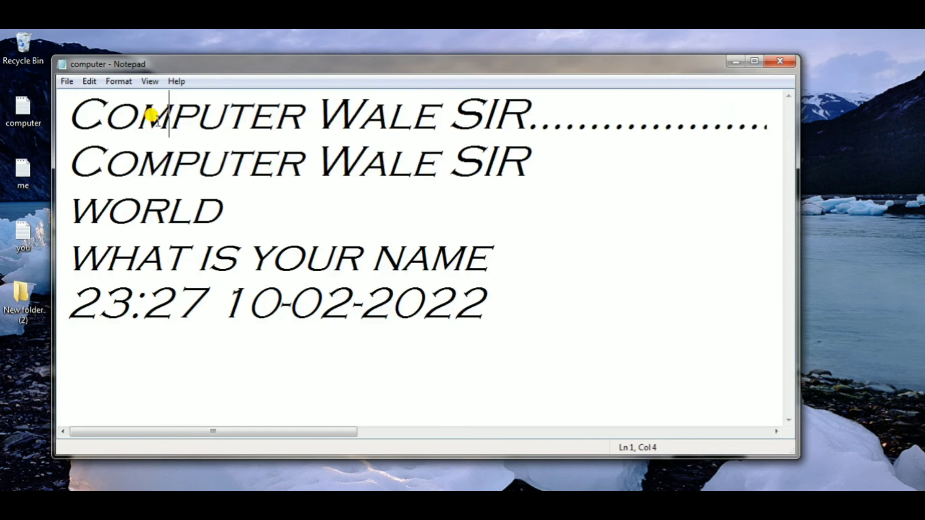
{"action": "left_click", "coordinate": [126, 82]}
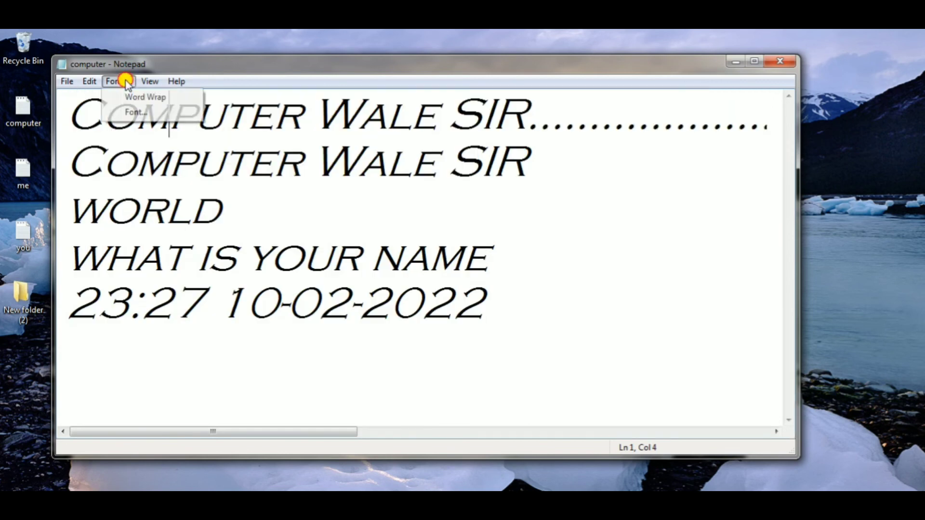
{"action": "left_click", "coordinate": [136, 112]}
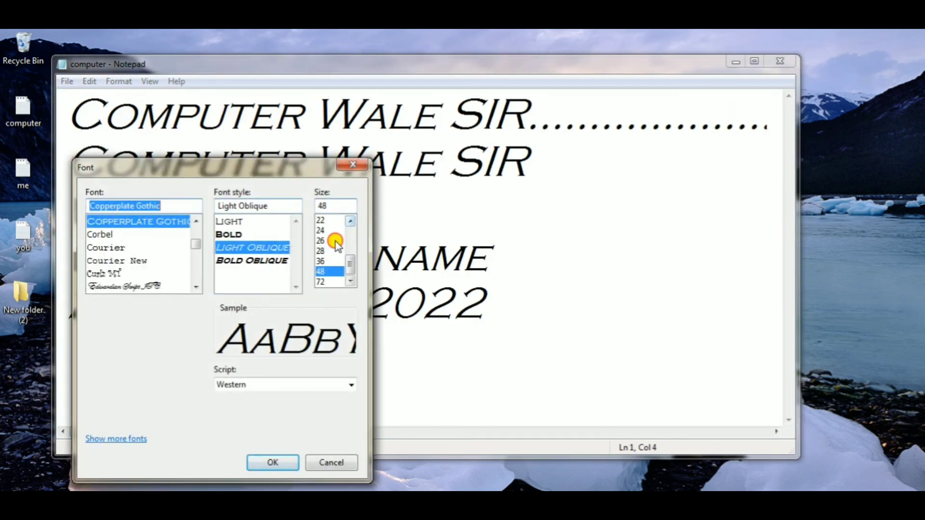
{"action": "left_click", "coordinate": [331, 240]}
{"action": "left_click", "coordinate": [271, 462]}
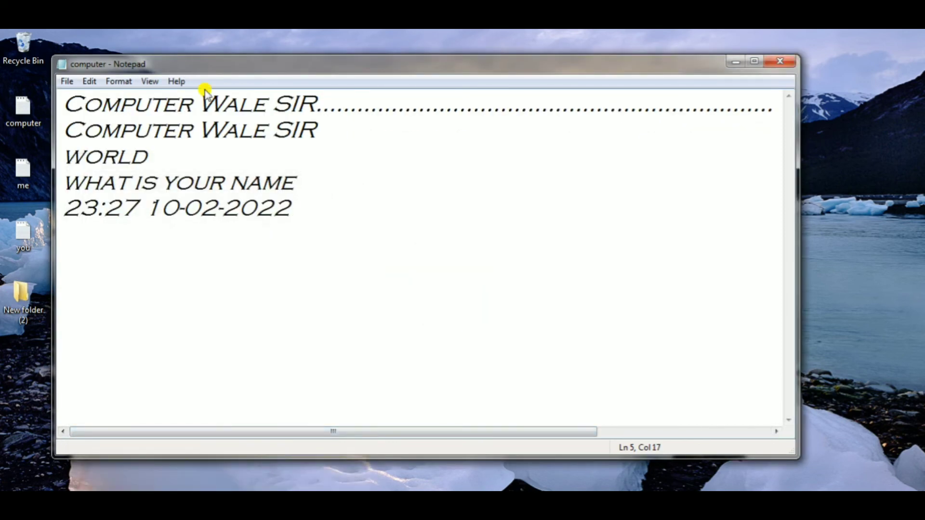
{"action": "left_click", "coordinate": [125, 82]}
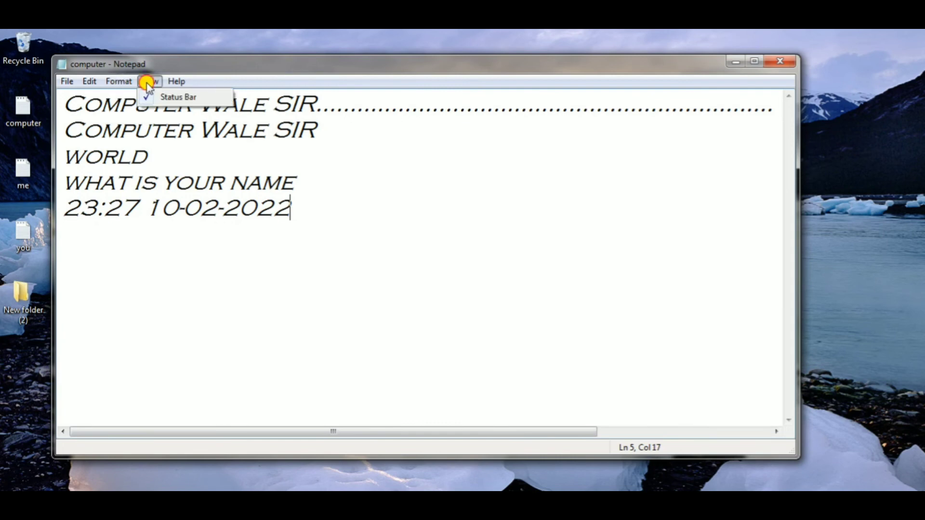
{"action": "left_click", "coordinate": [149, 85]}
{"action": "left_click", "coordinate": [125, 80]}
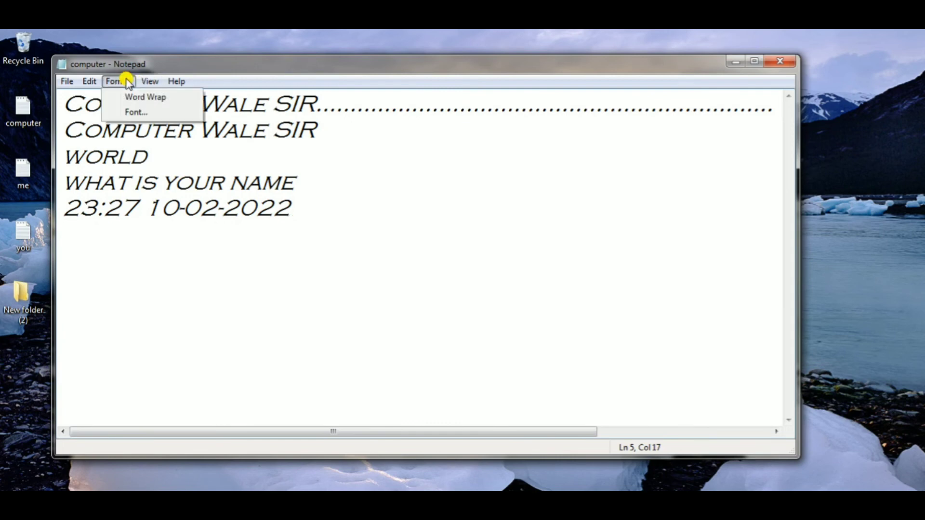
{"action": "left_click", "coordinate": [143, 82]}
{"action": "left_click", "coordinate": [143, 82]}
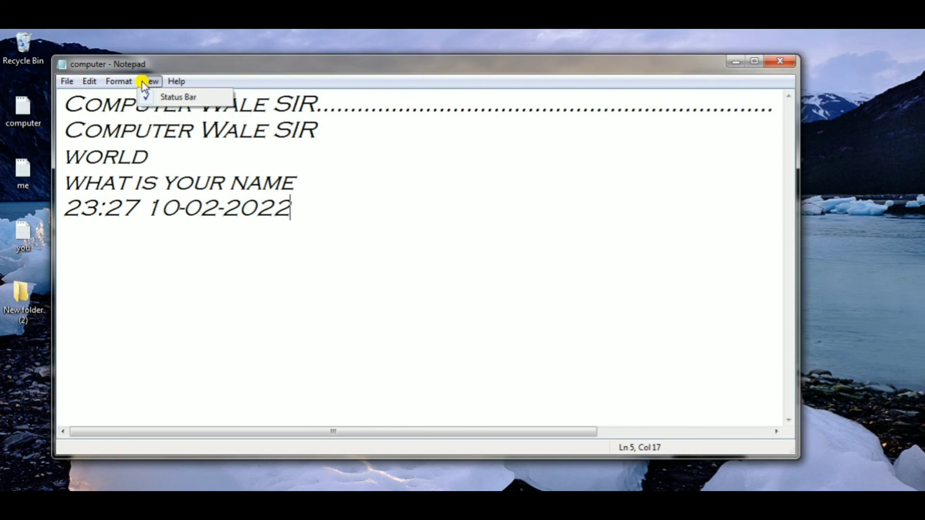
{"action": "left_click", "coordinate": [124, 82]}
{"action": "left_click", "coordinate": [123, 81]}
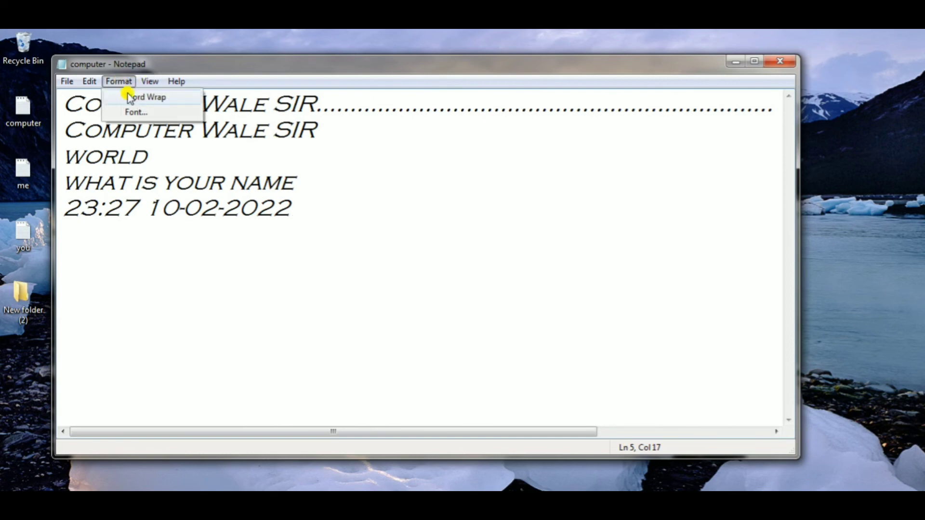
- Turn on Word Wrap and check whether the Status Bar and Go To commands are available
{"action": "left_click", "coordinate": [133, 99]}
{"action": "left_click", "coordinate": [148, 80]}
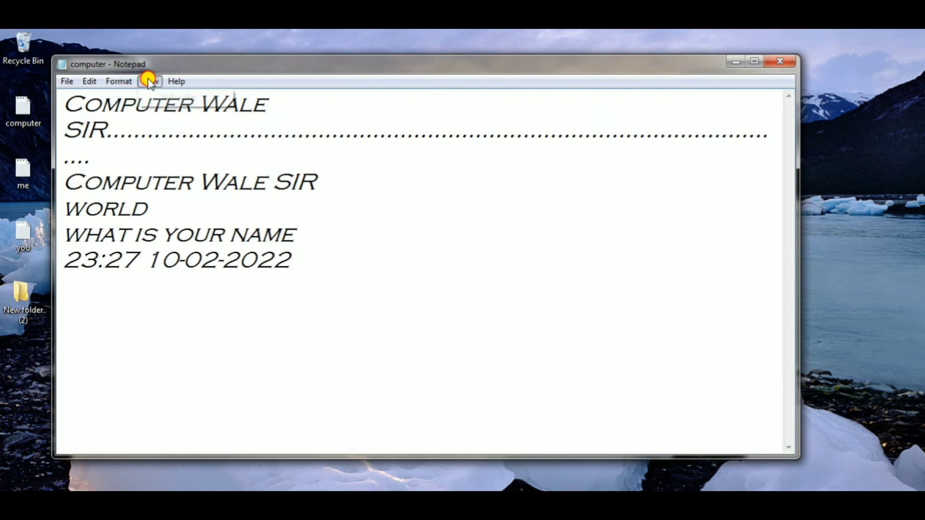
{"action": "left_click", "coordinate": [116, 82]}
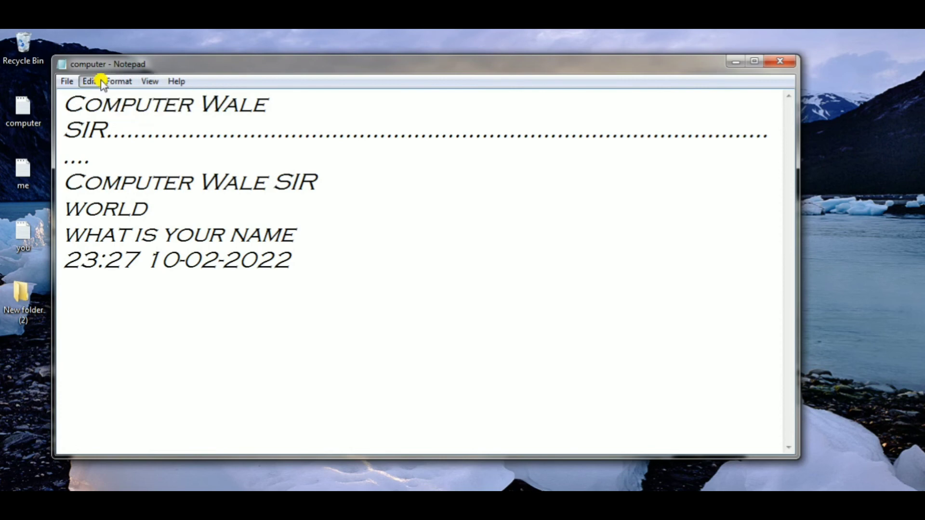
{"action": "left_click", "coordinate": [93, 82]}
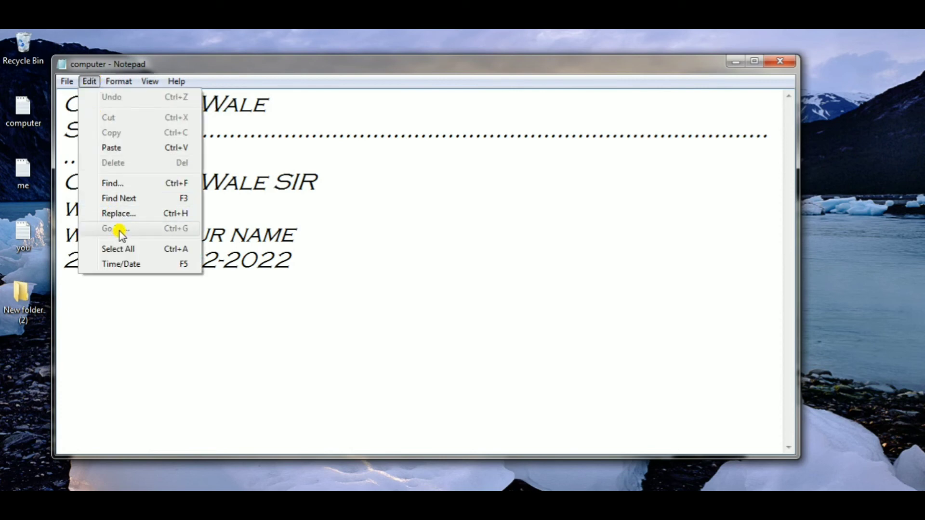
- Turn off Word Wrap and check the Status Bar option again
{"action": "left_click", "coordinate": [119, 82]}
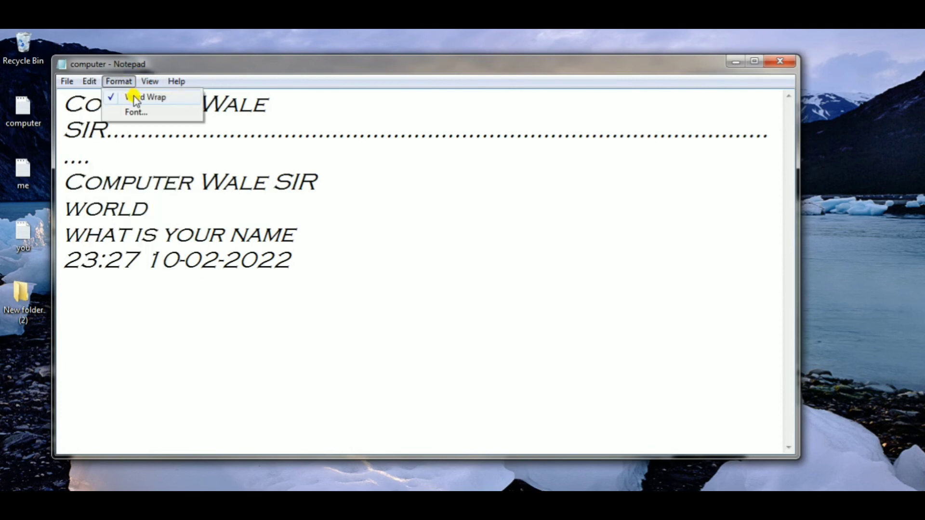
{"action": "left_click", "coordinate": [135, 99]}
{"action": "left_click", "coordinate": [150, 81]}
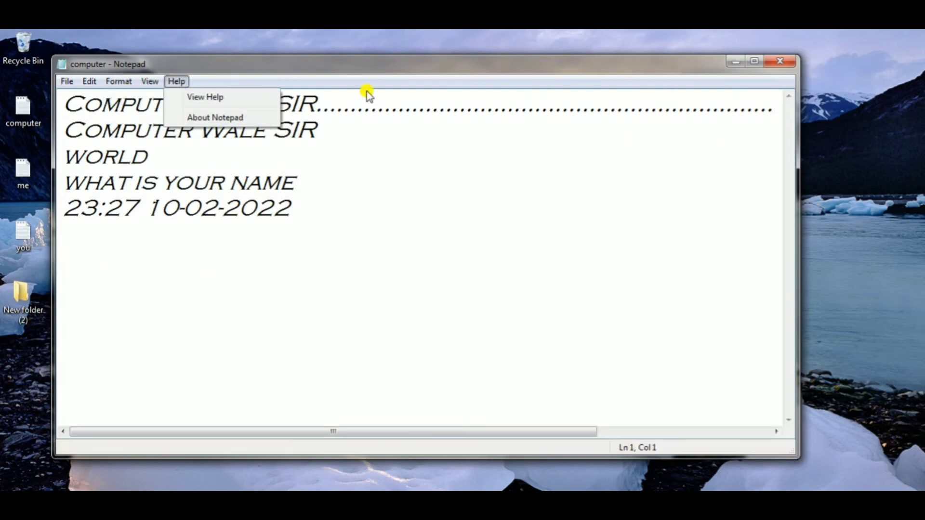
- Place the cursor at the start and end of the second line, then after WORLD and the date, checking the status bar's line and column
{"action": "left_click", "coordinate": [655, 448]}
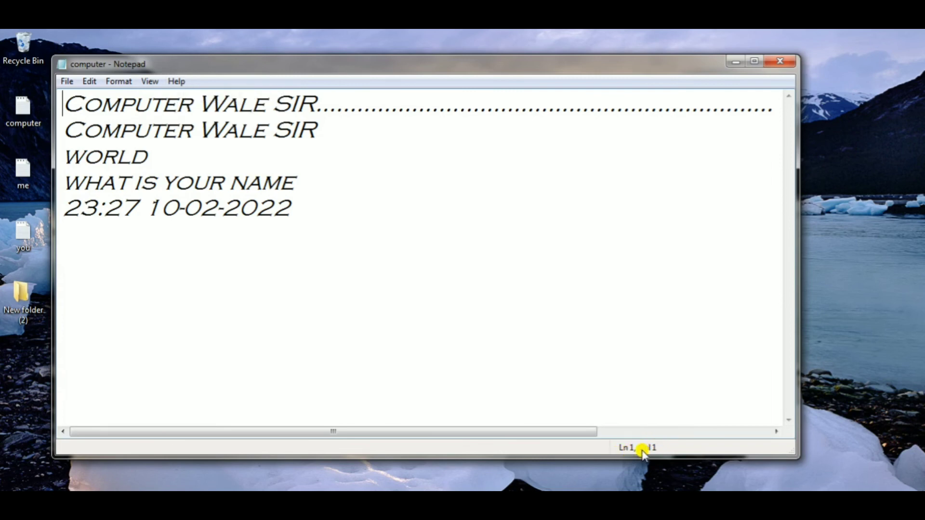
{"action": "left_click", "coordinate": [315, 127]}
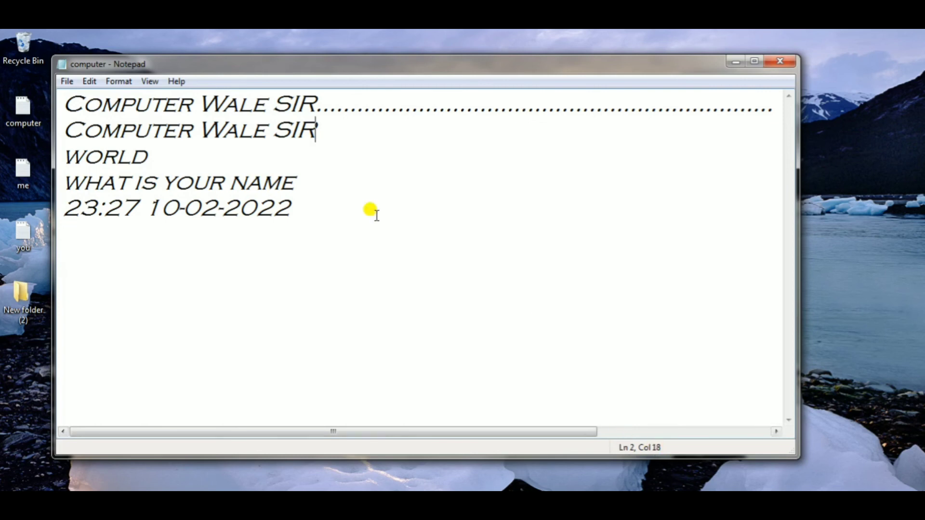
{"action": "left_click", "coordinate": [67, 127]}
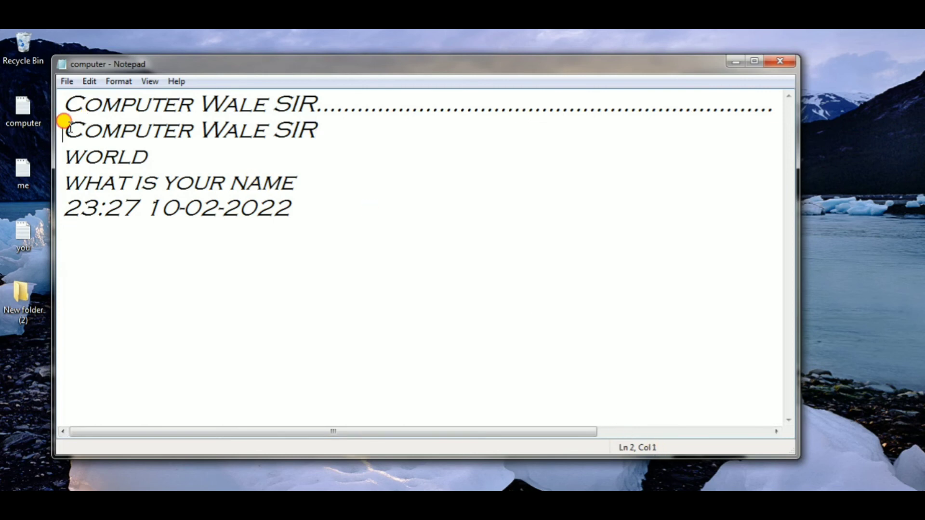
{"action": "left_click", "coordinate": [316, 122]}
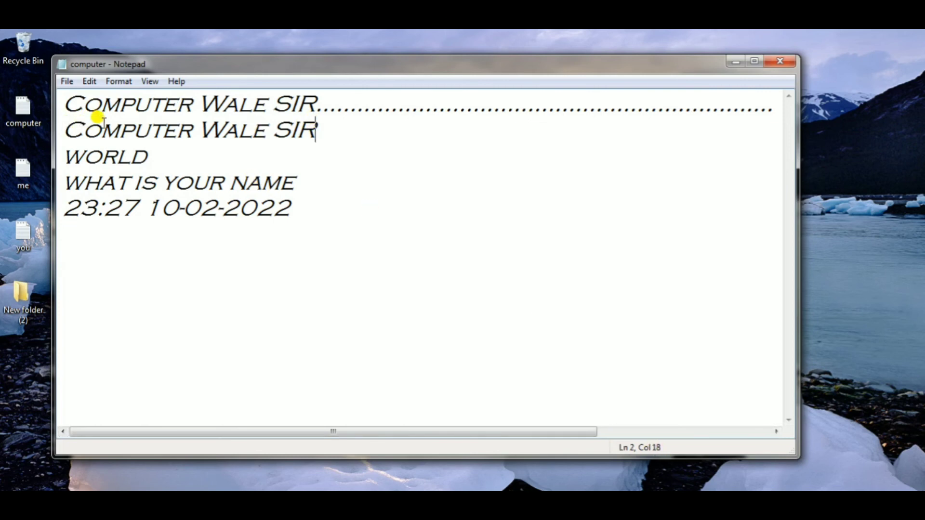
{"action": "left_click", "coordinate": [150, 156]}
{"action": "left_click", "coordinate": [302, 207]}
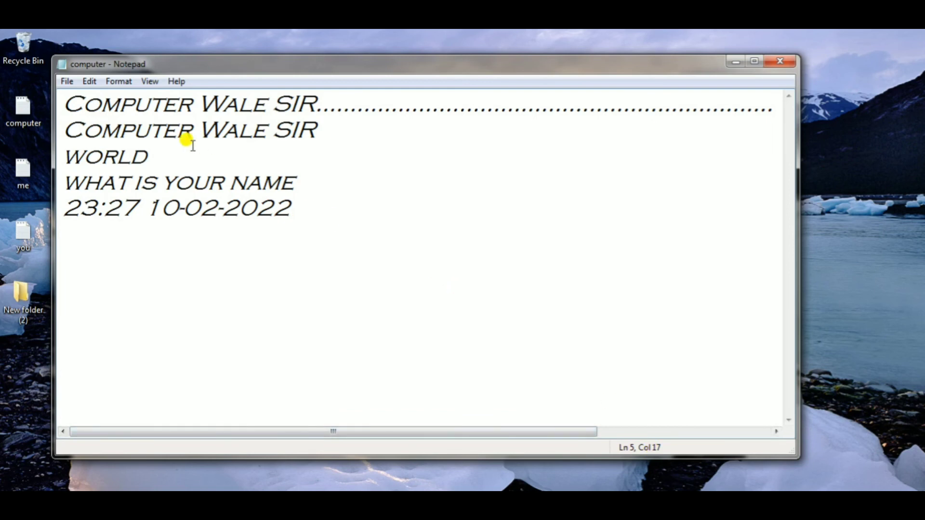
{"action": "left_click", "coordinate": [150, 82]}
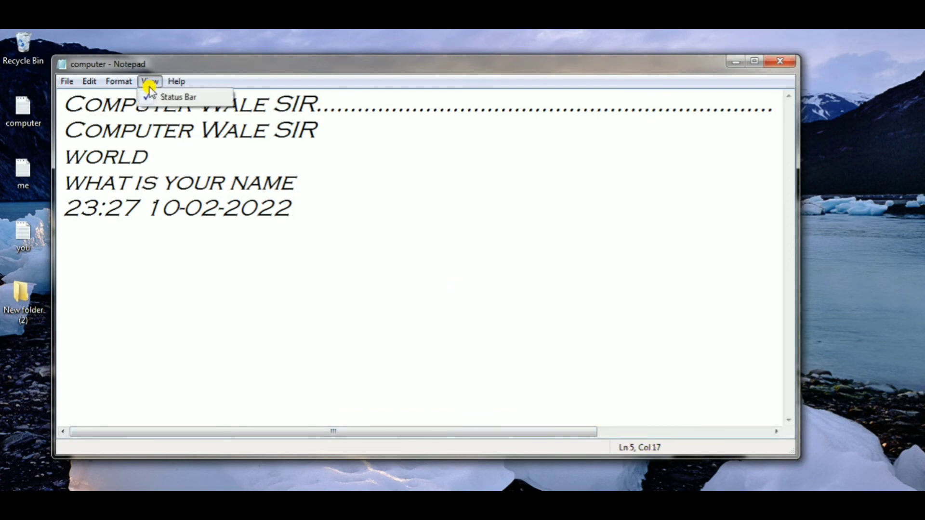
{"action": "mouse_move", "coordinate": [121, 82]}
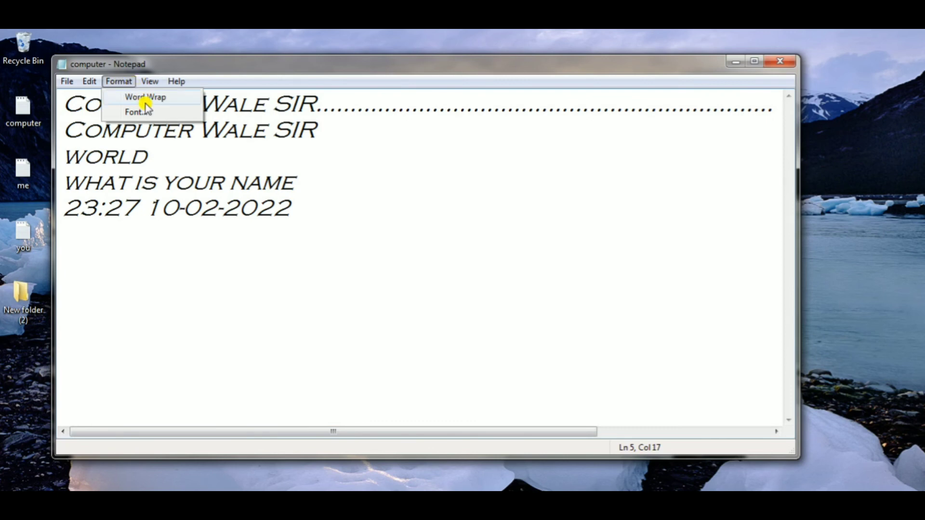
- Open the Notepad help and search it for "save"
{"action": "mouse_move", "coordinate": [176, 83]}
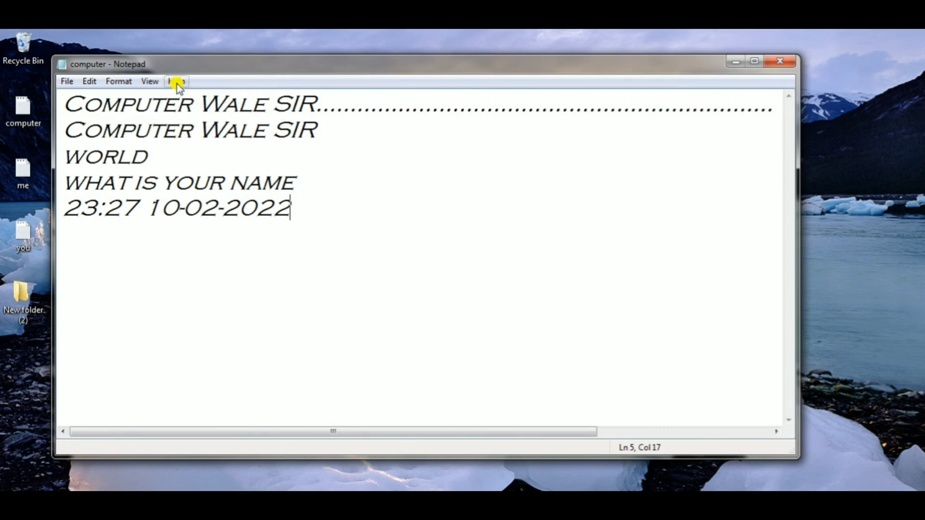
{"action": "left_click", "coordinate": [176, 82]}
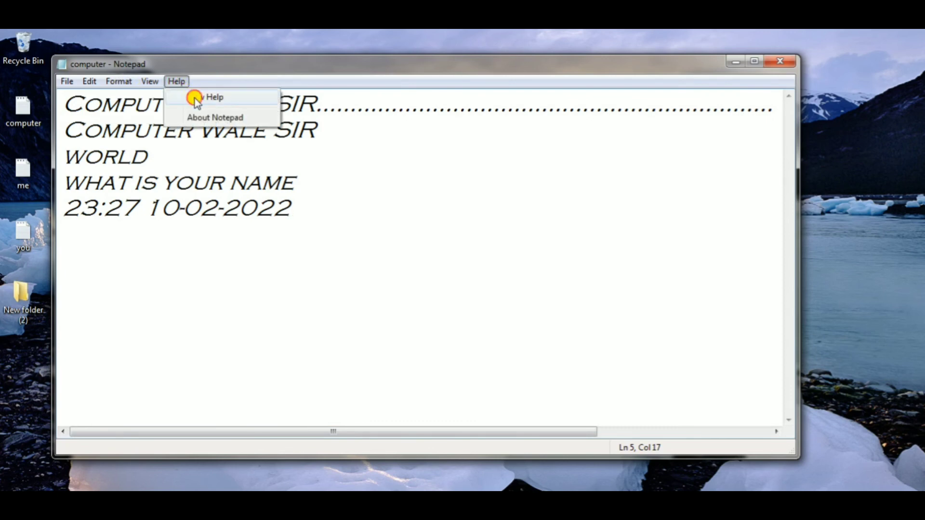
{"action": "left_click", "coordinate": [193, 98]}
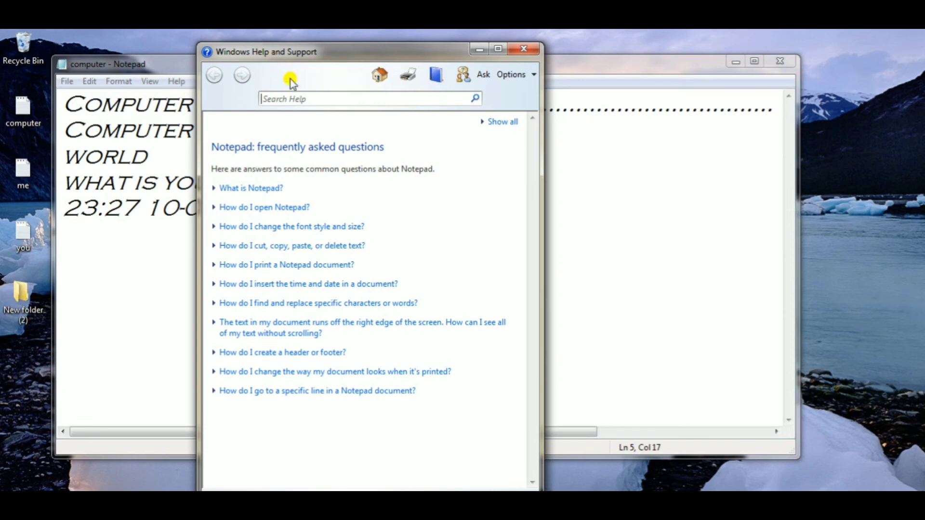
{"action": "left_click", "coordinate": [301, 97]}
{"action": "type", "text": "s"}
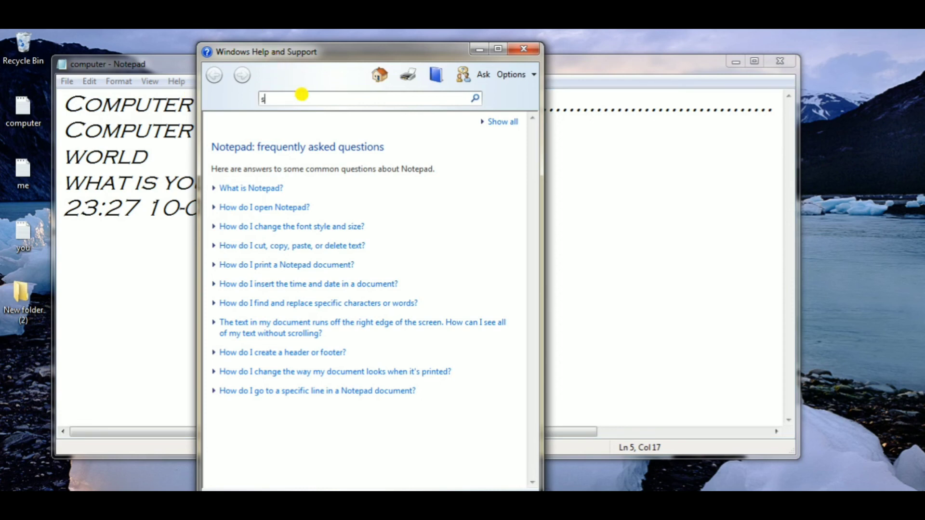
{"action": "type", "text": "ave"}
{"action": "key", "text": "Return"}
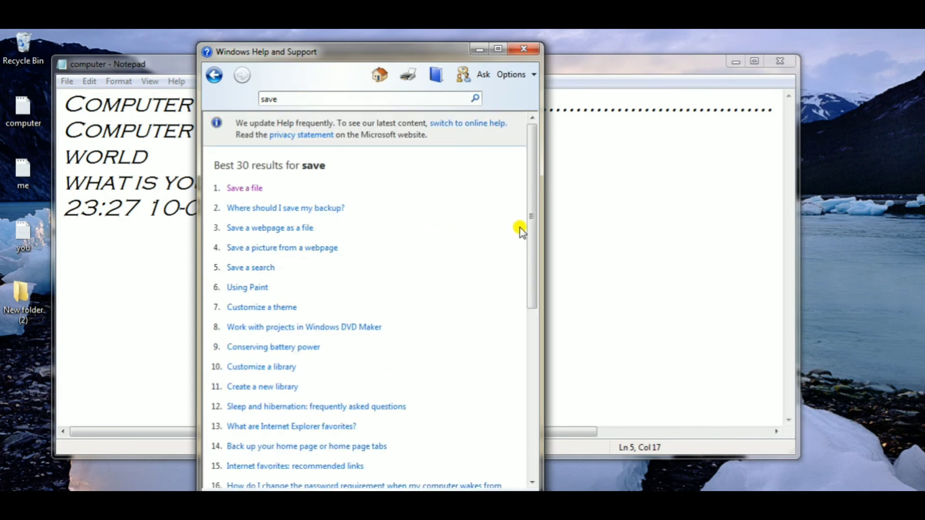
- Browse the search results, read the "Save a webpage as a file" article, and close the help window
{"action": "left_click_drag", "start_coordinate": [535, 210], "coordinate": [533, 250]}
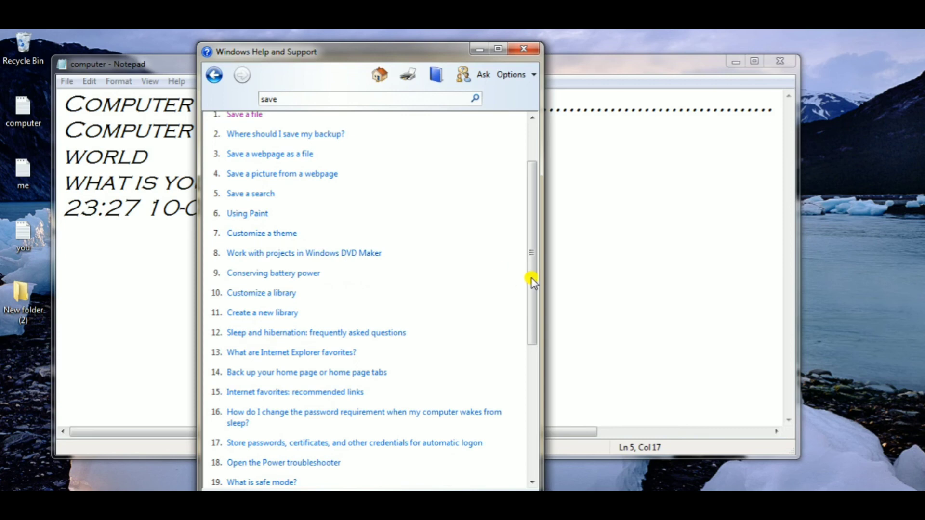
{"action": "scroll", "coordinate": [532, 279], "scroll_direction": "up", "scroll_amount": 3}
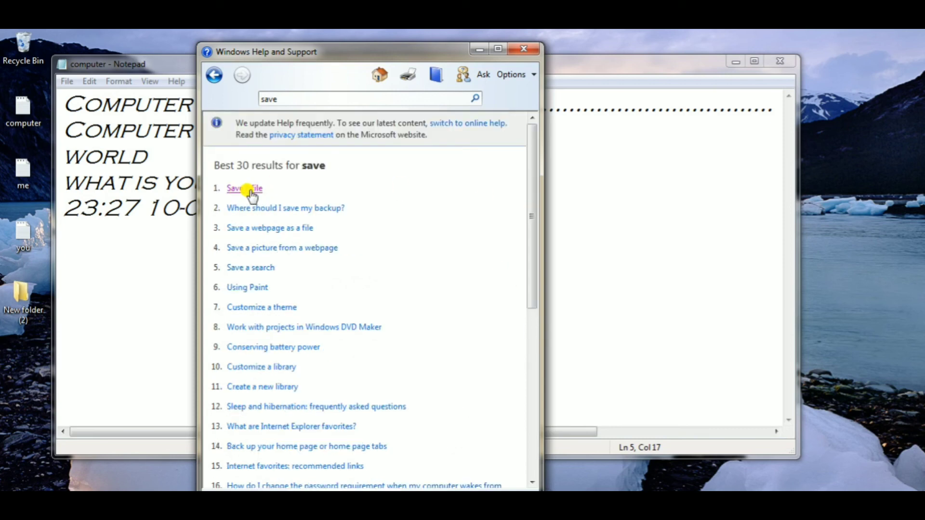
{"action": "left_click", "coordinate": [290, 232]}
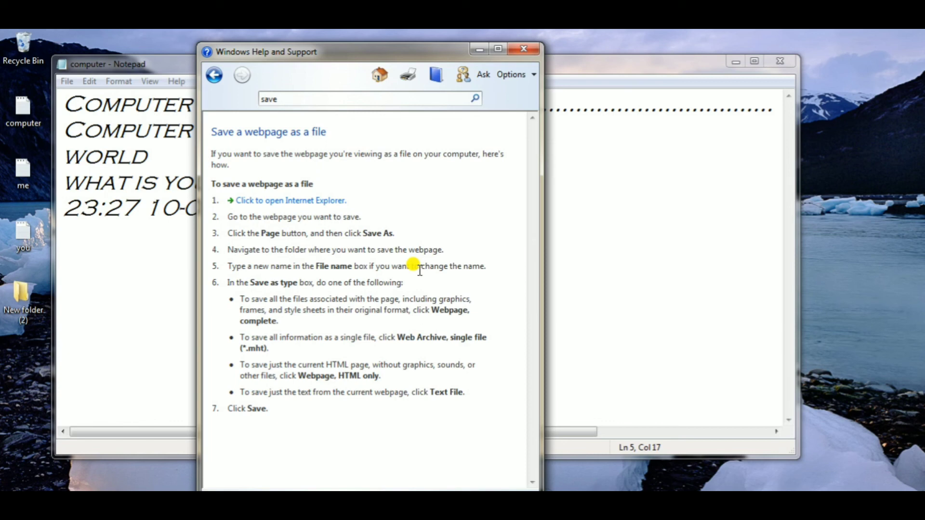
{"action": "left_click", "coordinate": [530, 50]}
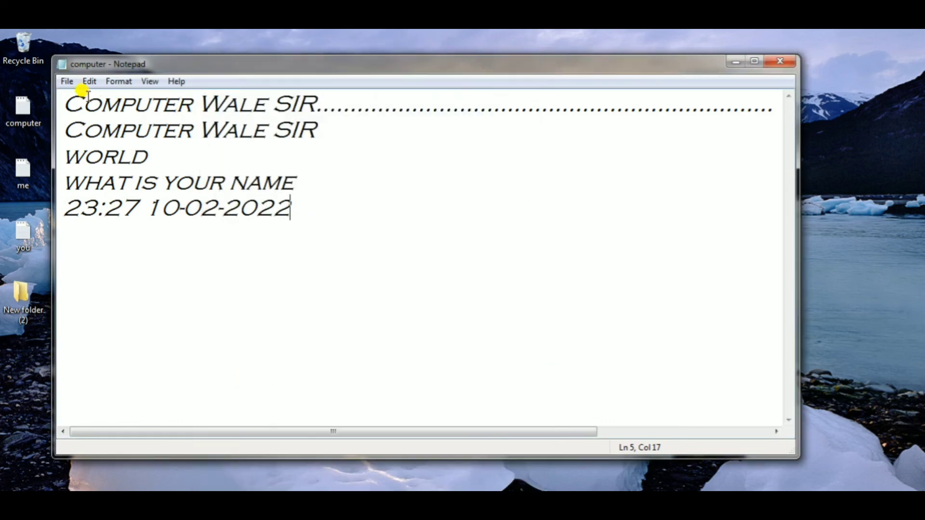
{"action": "left_click", "coordinate": [175, 81]}
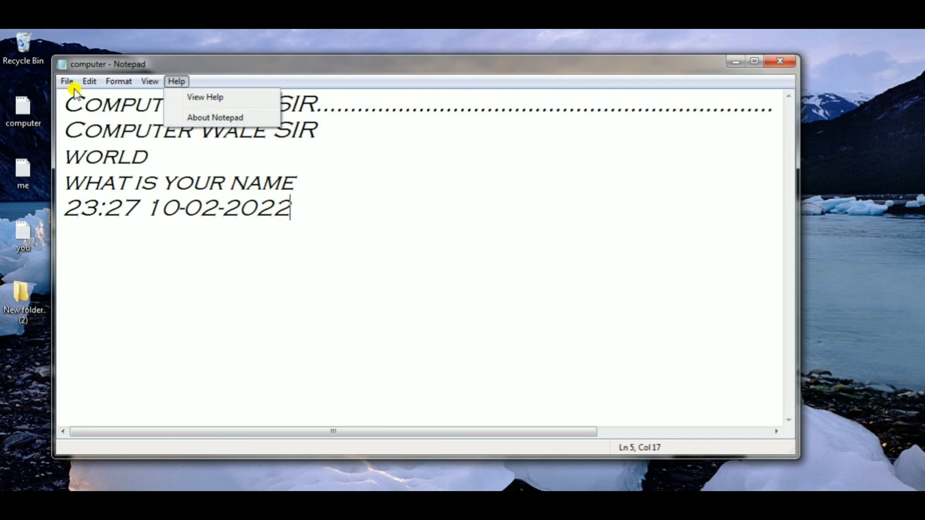
{"action": "left_click", "coordinate": [89, 81]}
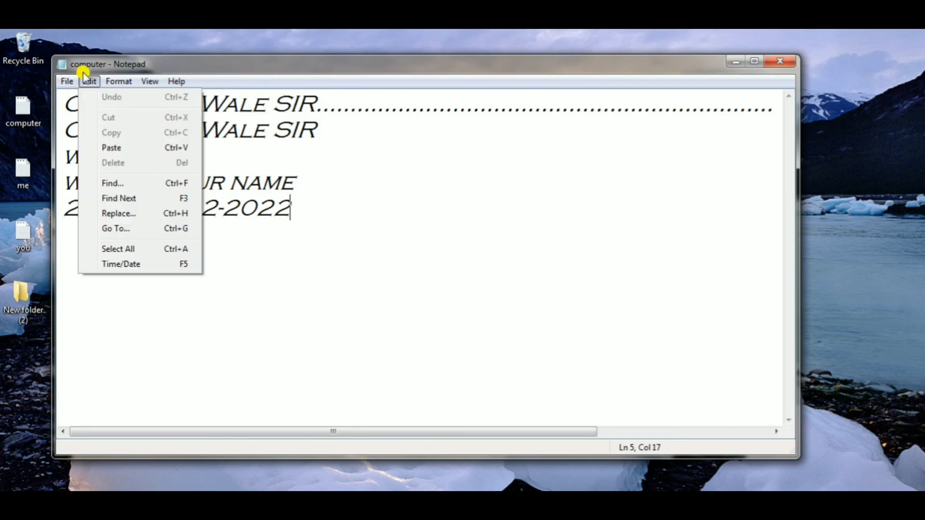
{"action": "mouse_move", "coordinate": [68, 81]}
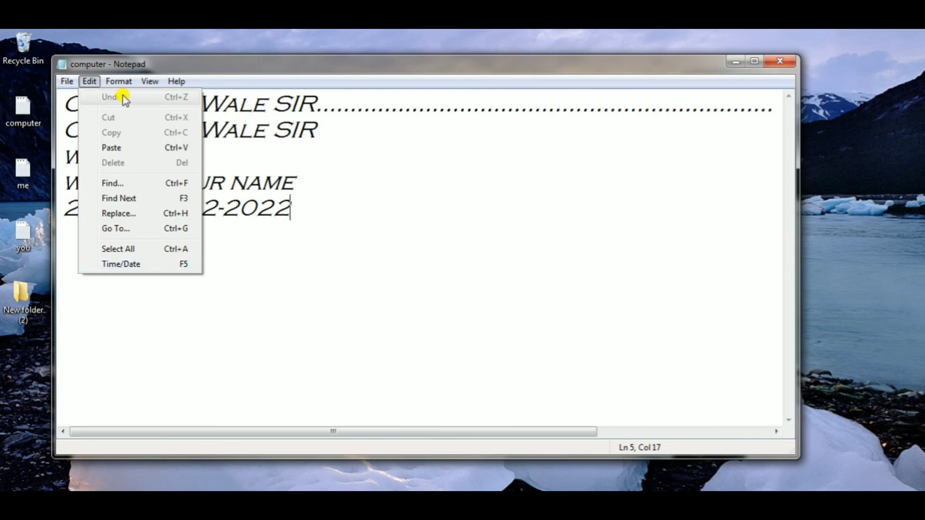
{"action": "mouse_move", "coordinate": [122, 86]}
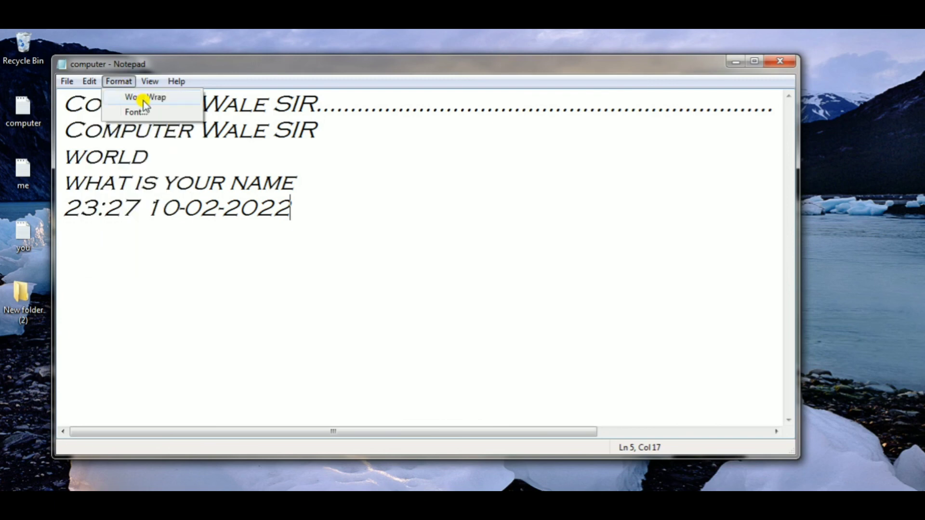
{"action": "left_click", "coordinate": [380, 259]}
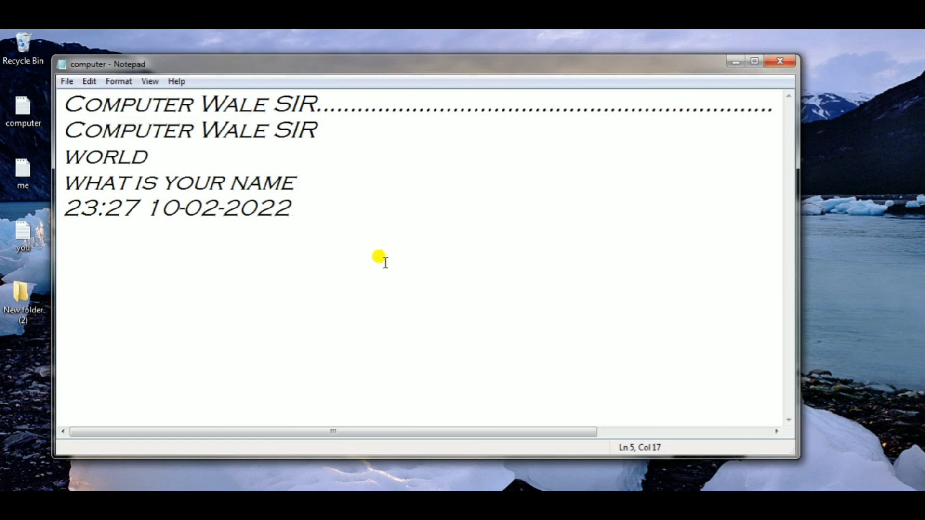
- Delete the time and date from the last line of the document
{"action": "left_click", "coordinate": [385, 262]}
{"action": "left_click_drag", "start_coordinate": [295, 208], "coordinate": [147, 206]}
{"action": "key", "text": "BackSpace"}
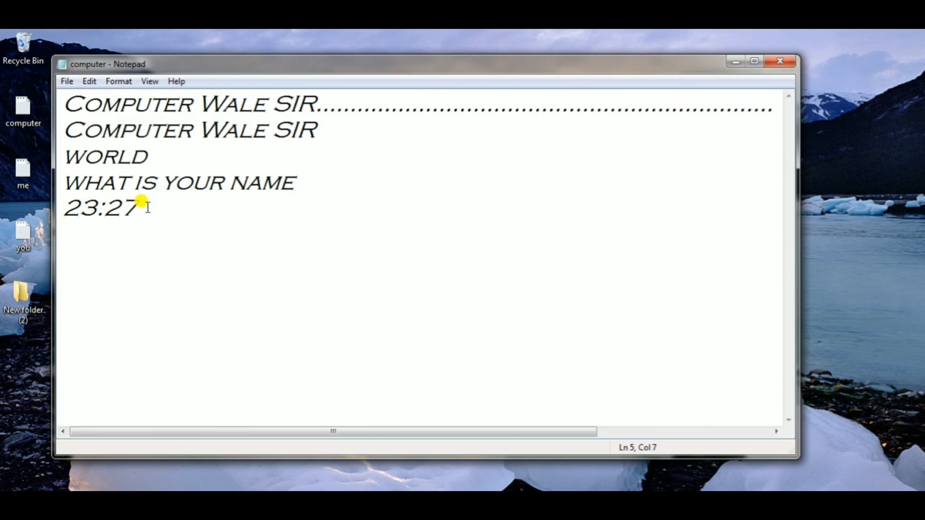
{"action": "key", "text": "BackSpace"}
{"action": "key", "text": "BackSpace"}
{"action": "key", "text": "BackSpace"}
{"action": "key", "text": "BackSpace"}
{"action": "key", "text": "BackSpace"}
{"action": "key", "text": "BackSpace"}
- Add two line breaks below the existing text and write "THANK YOU FOR WATCHING OUR CHANNEL ......."
{"action": "key", "text": "Return"}
{"action": "key", "text": "Return"}
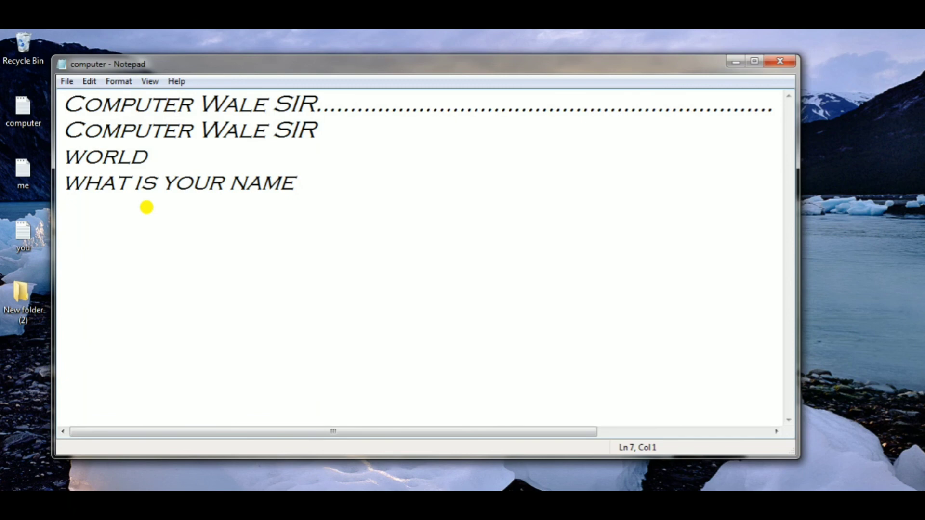
{"action": "type", "text": "THA"}
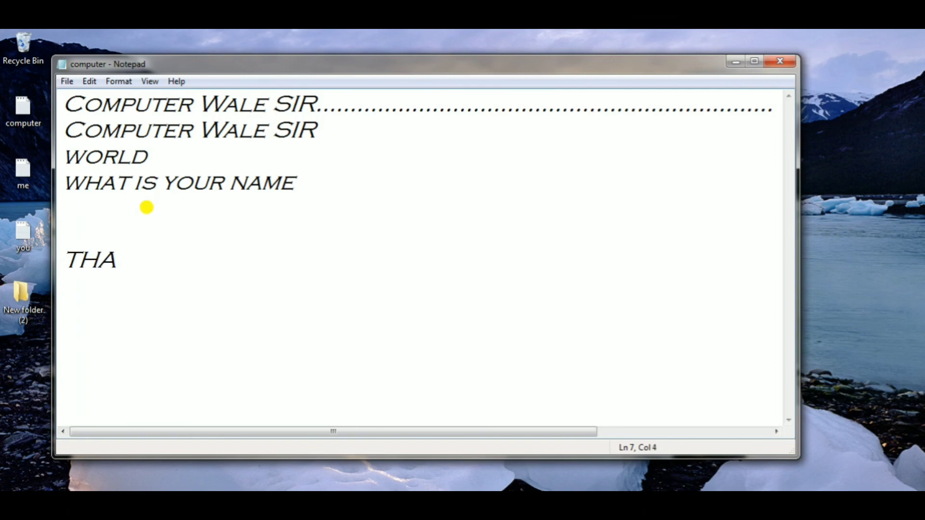
{"action": "type", "text": "NK YOU "}
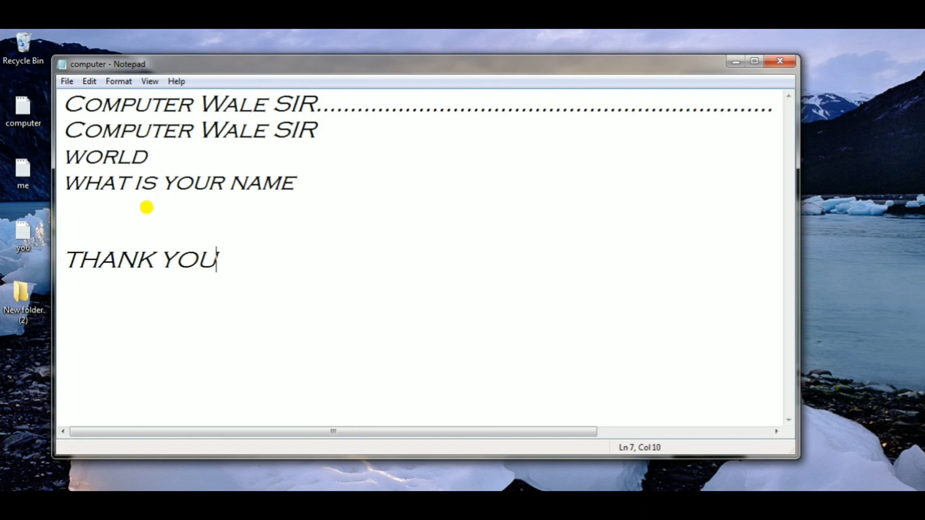
{"action": "type", "text": "FOR "}
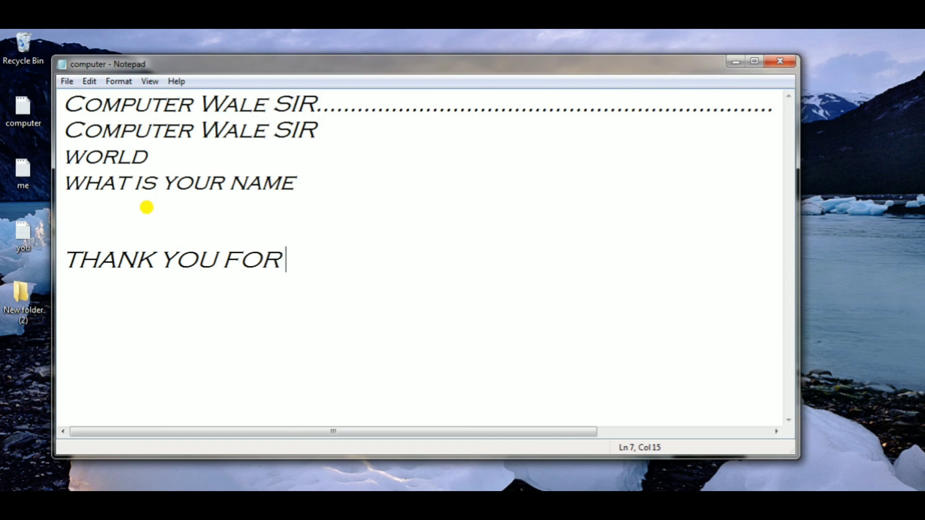
{"action": "type", "text": "WATC"}
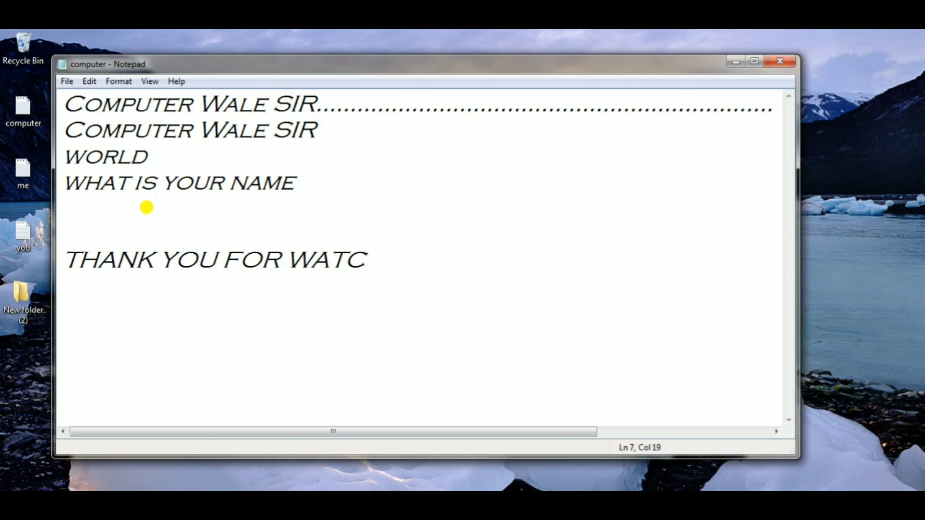
{"action": "type", "text": "HING"}
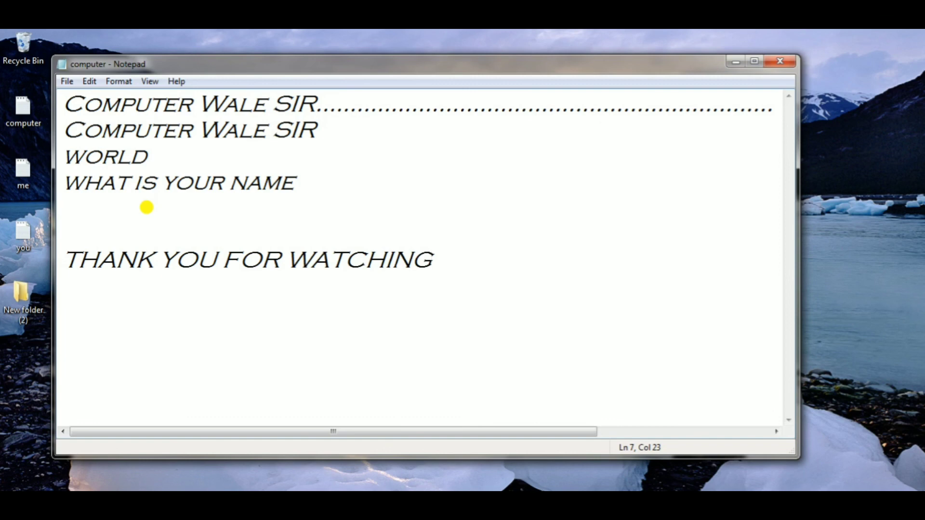
{"action": "type", "text": " OUR"}
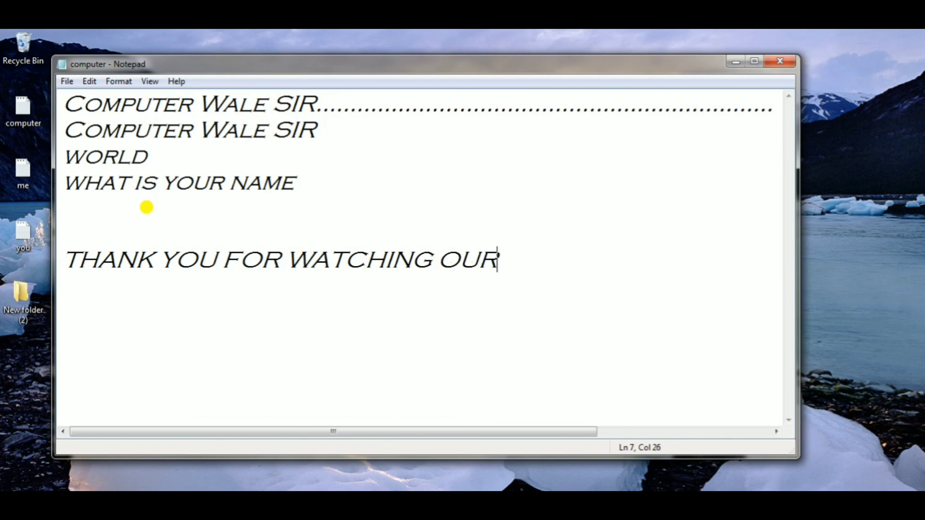
{"action": "type", "text": " CHANN"}
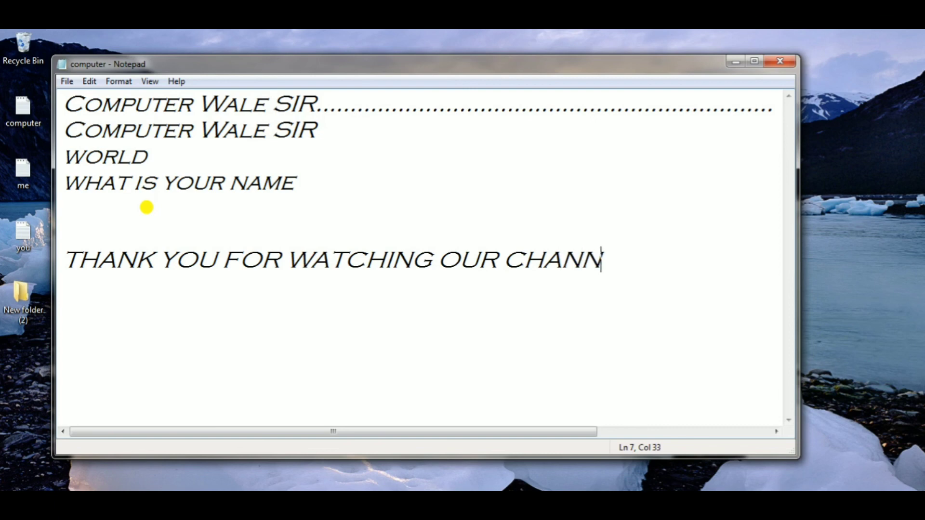
{"action": "type", "text": "EL ......."}
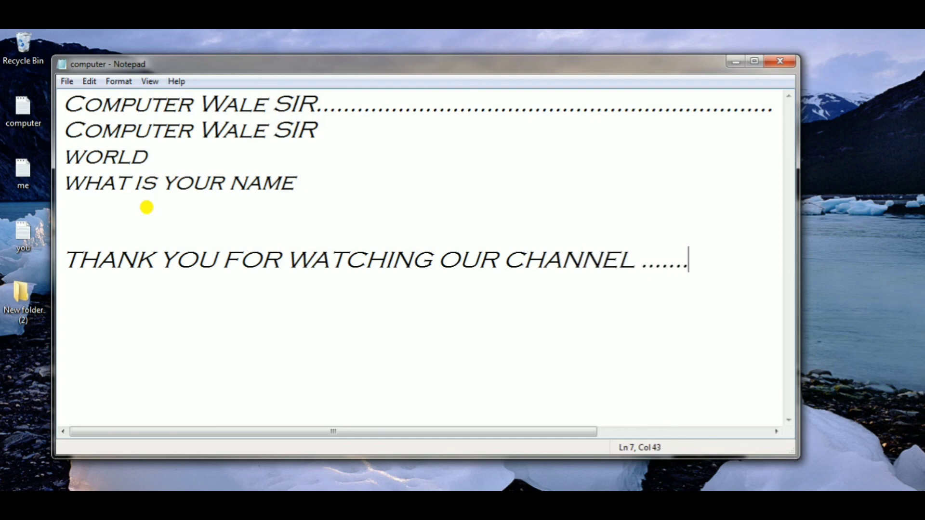